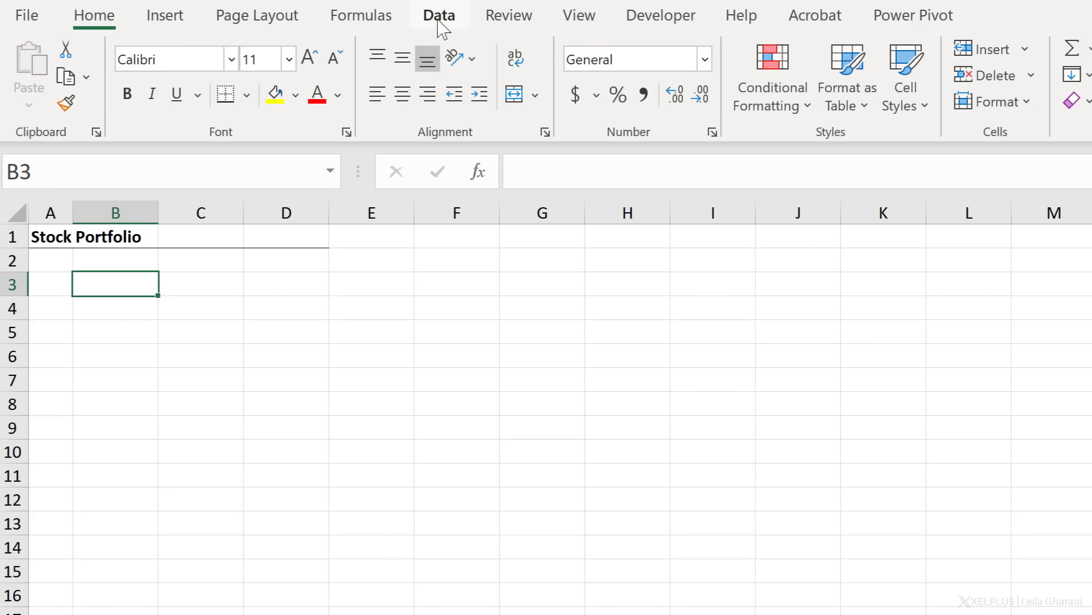
On the Data tab, expand the Data Types gallery to view Organization, Stocks and Geography, then collapse it.
left_click(440, 23)
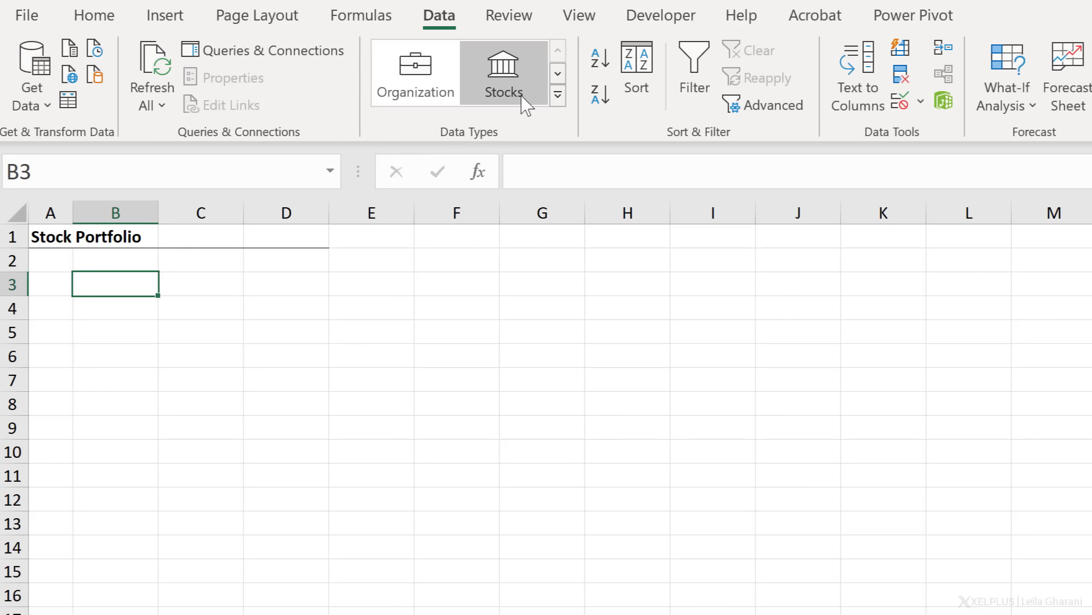
left_click(557, 96)
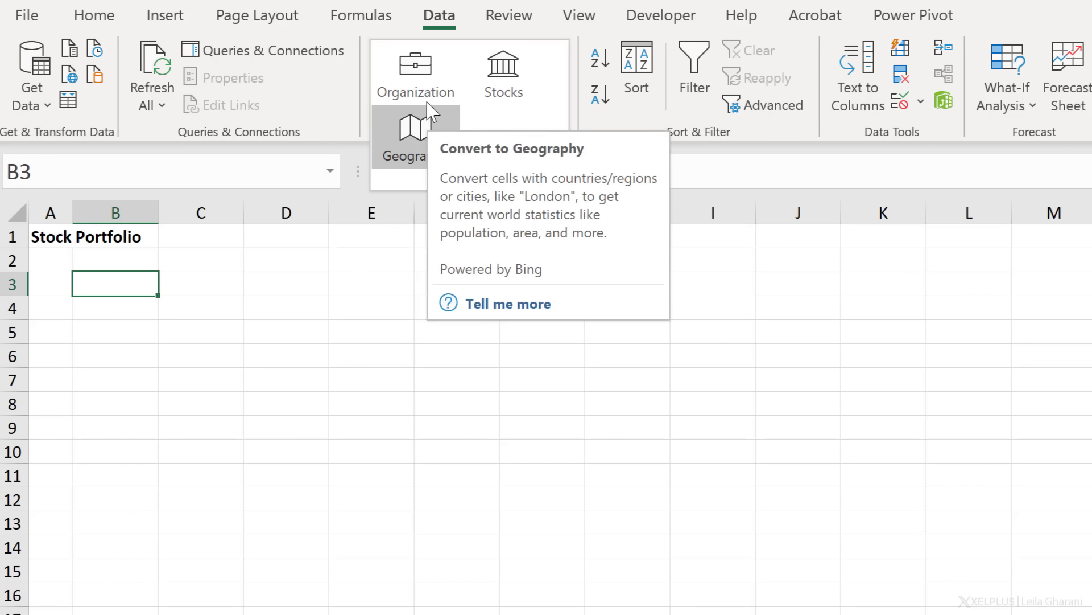
left_click(577, 128)
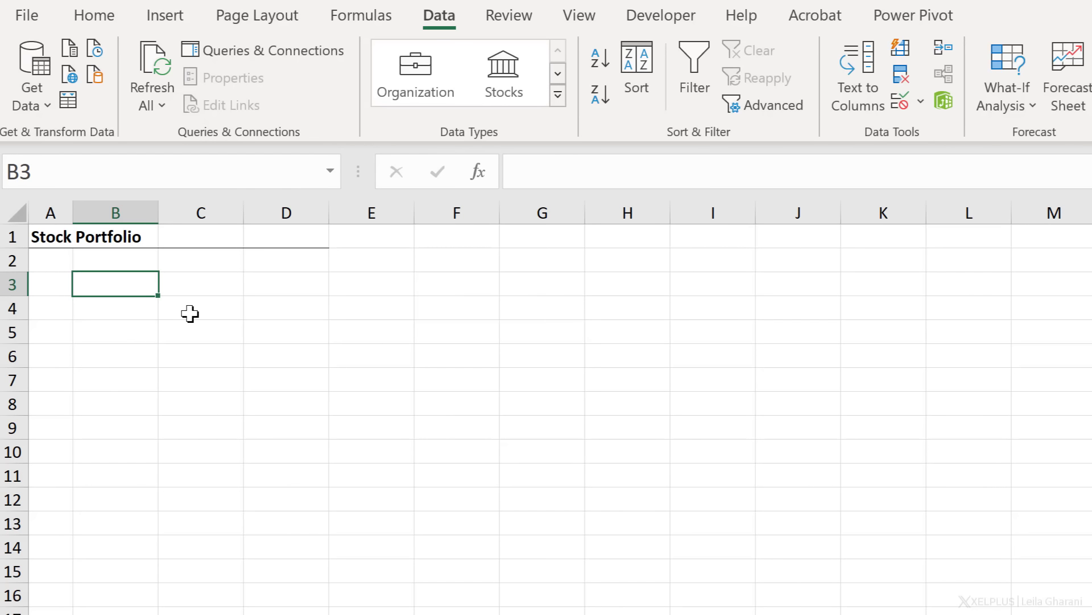
Enter MSFT in B3 and convert it to the Stocks type as MICROSOFT CORPORATION (XNAS:MSFT).
type("MSFT")
key("Return")
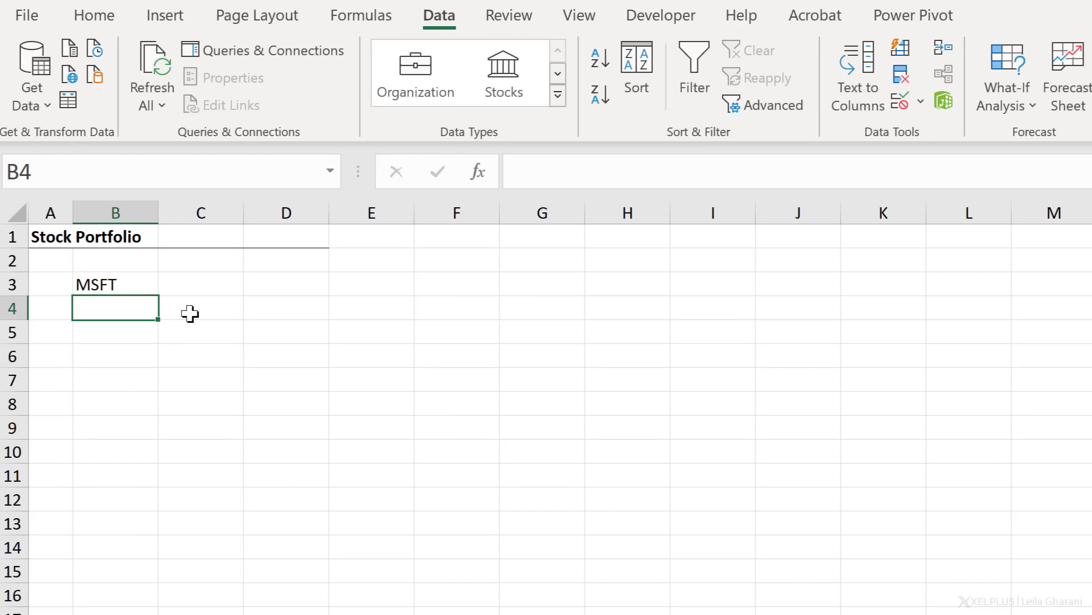
key("Up")
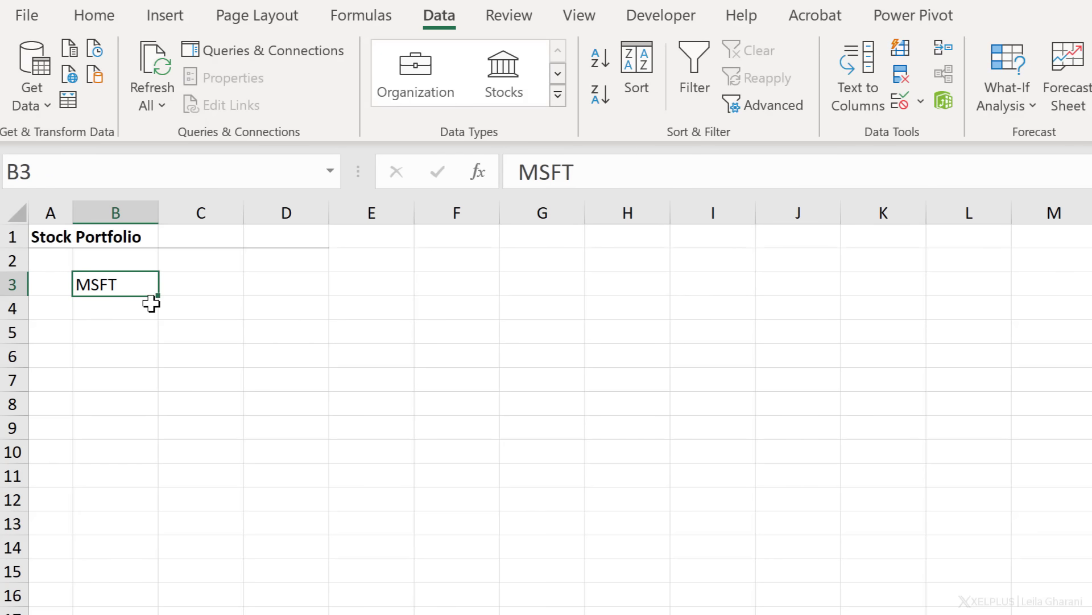
left_click(497, 73)
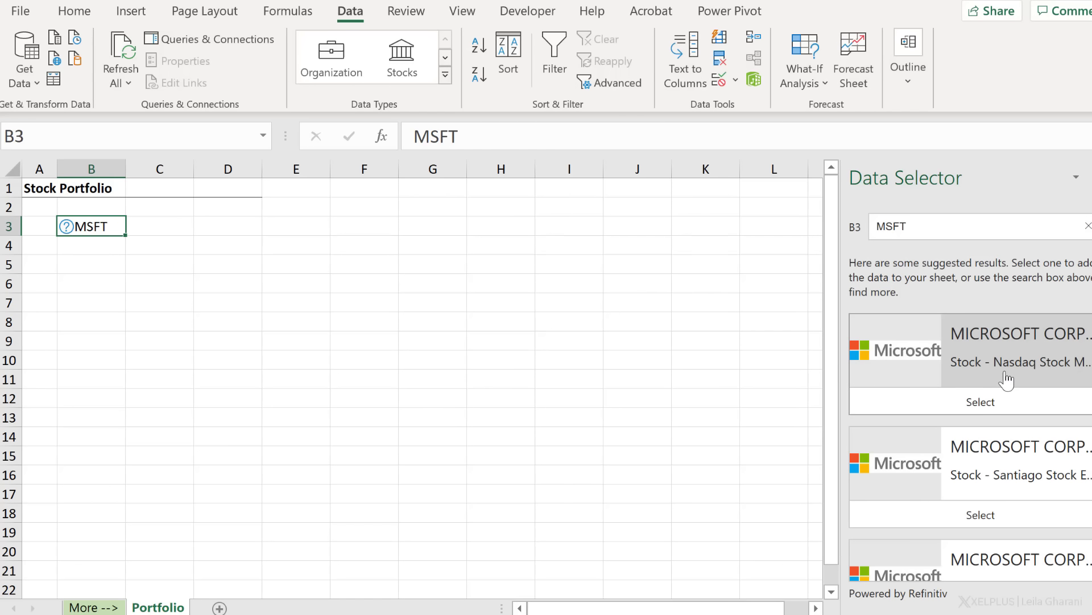
scroll(1035, 459, "down", 3)
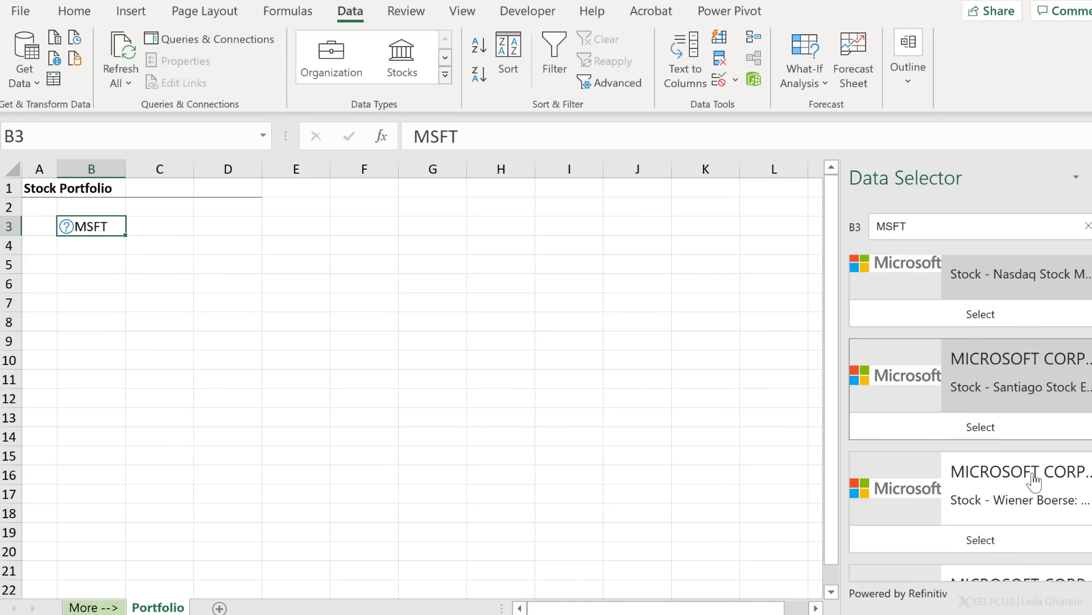
scroll(1027, 461, "down", 2)
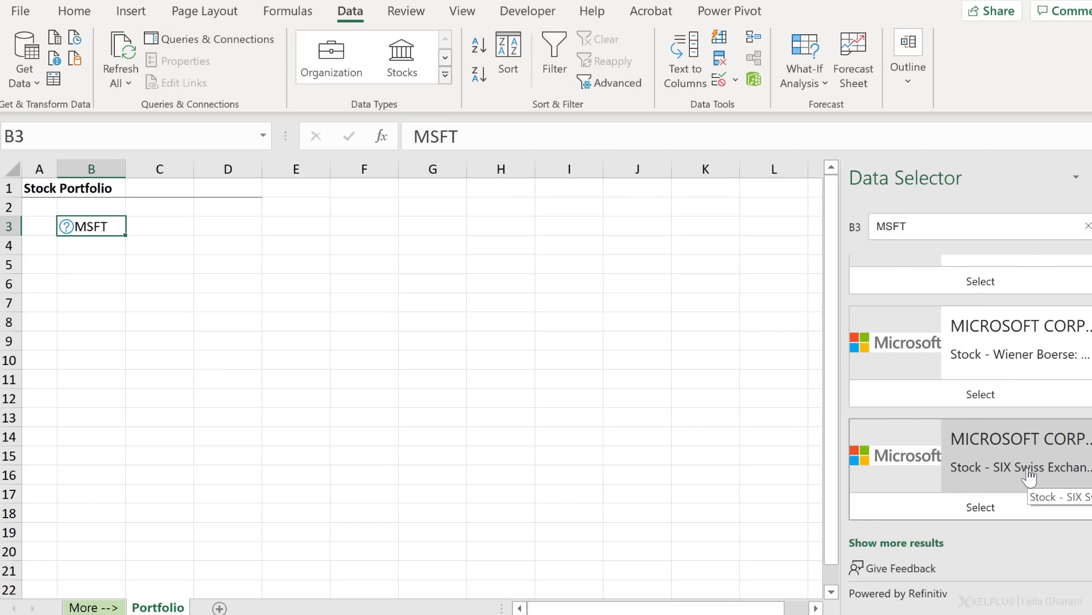
scroll(1026, 458, "up", 4)
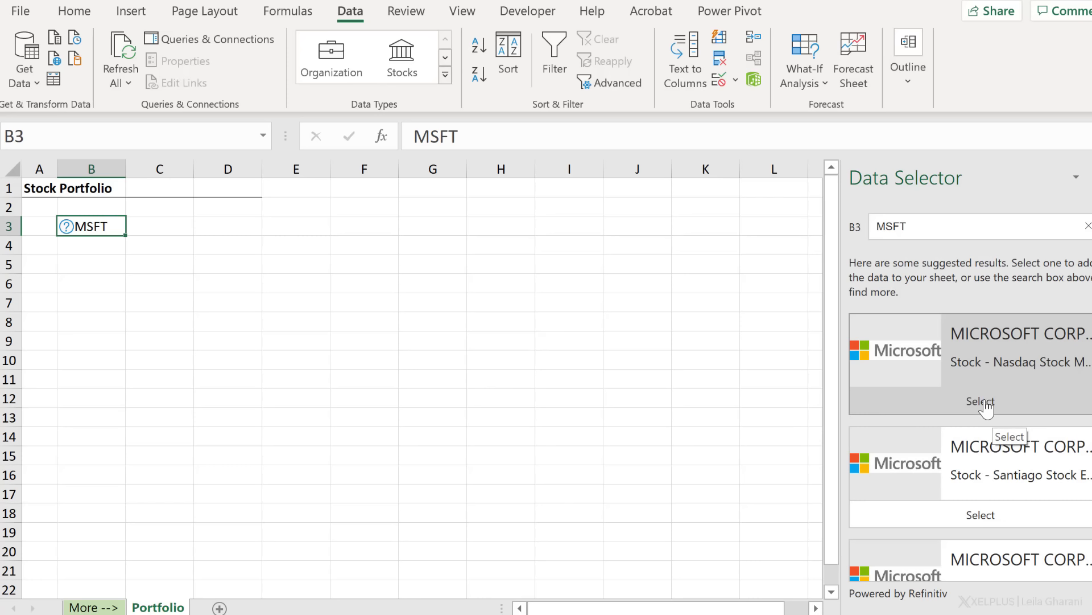
left_click(986, 408)
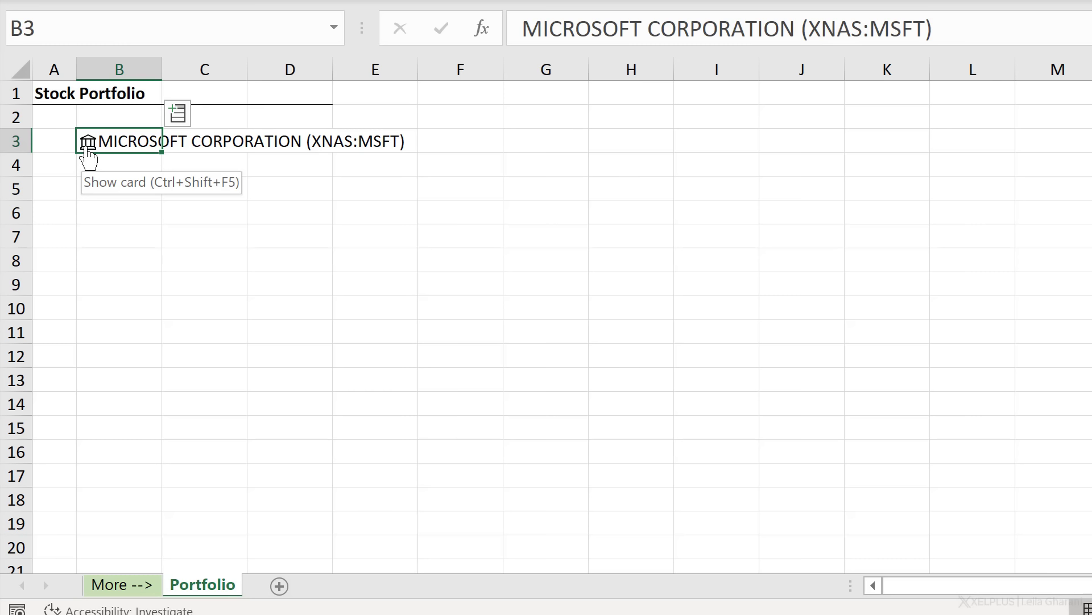
Show B3's Microsoft data card and scroll through its $214.36 price, Nasdaq exchange and company fields.
left_click(88, 149)
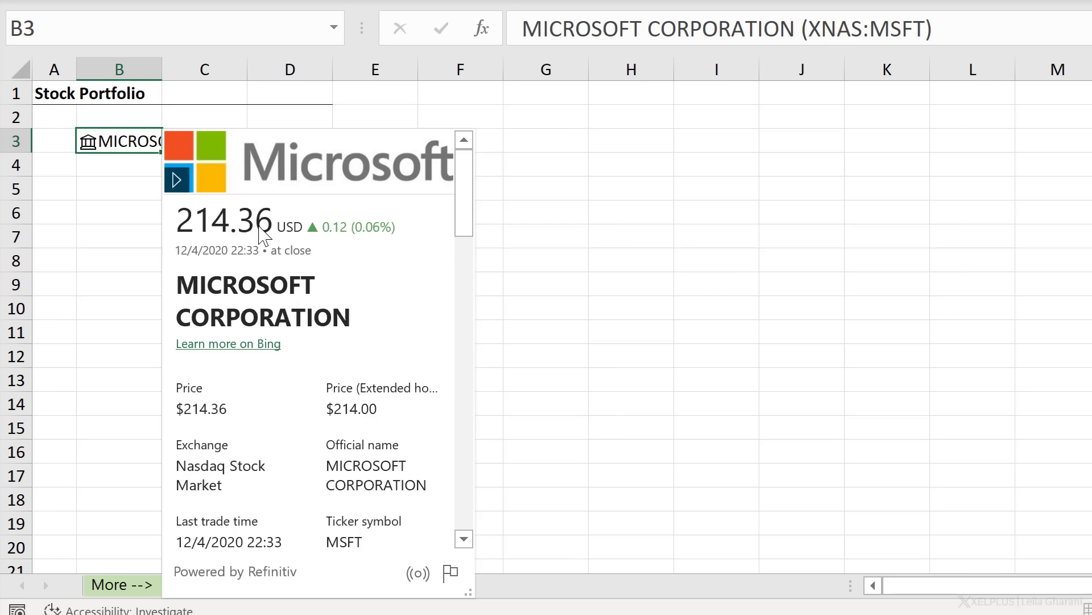
mouse_move(219, 409)
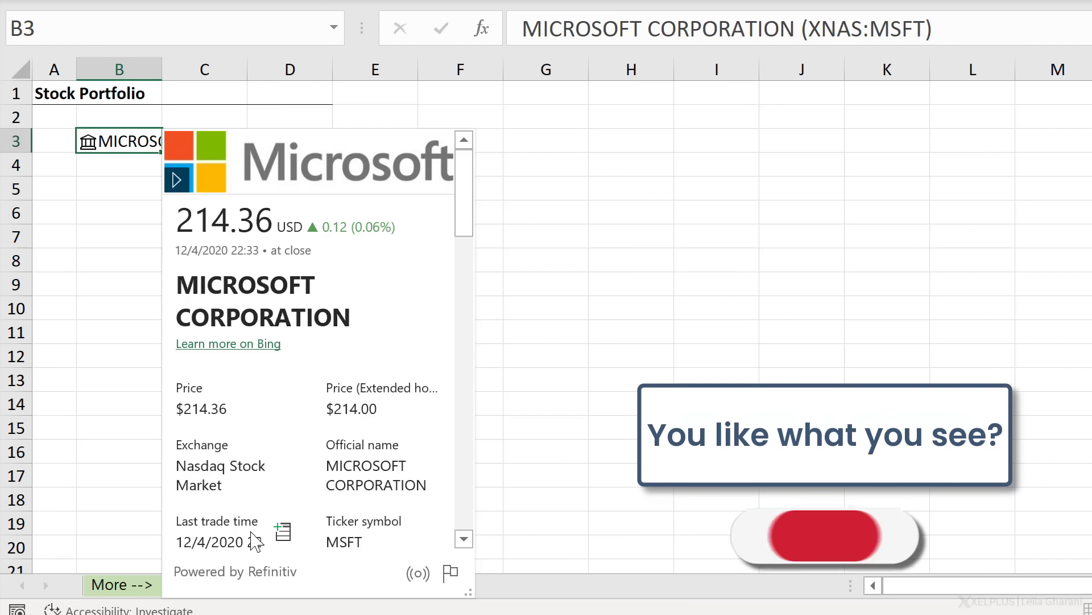
scroll(250, 515, "down", 2)
scroll(251, 512, "down", 3)
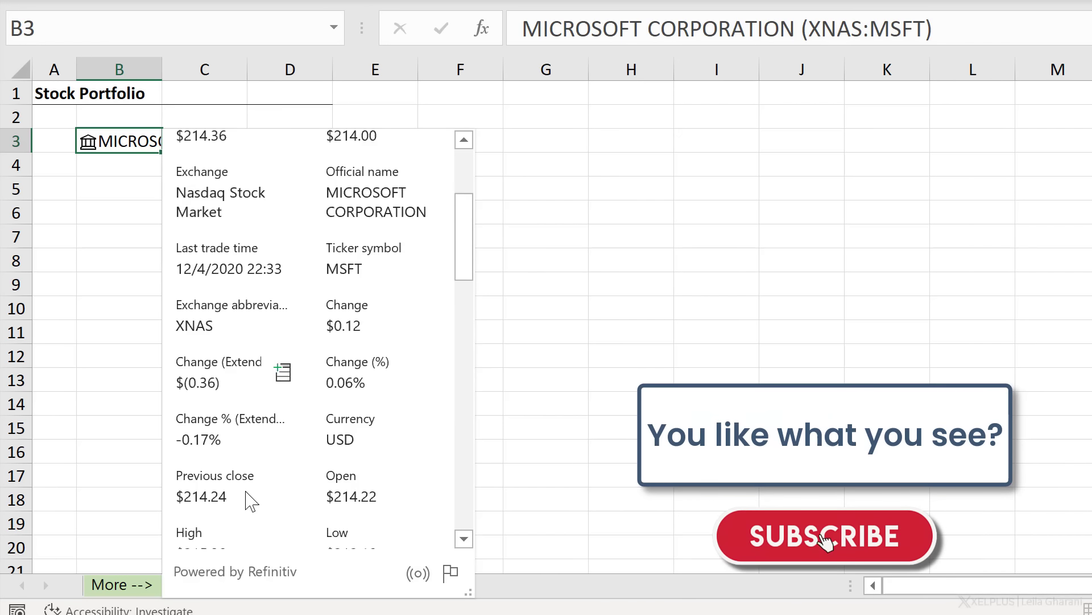
scroll(353, 421, "down", 2)
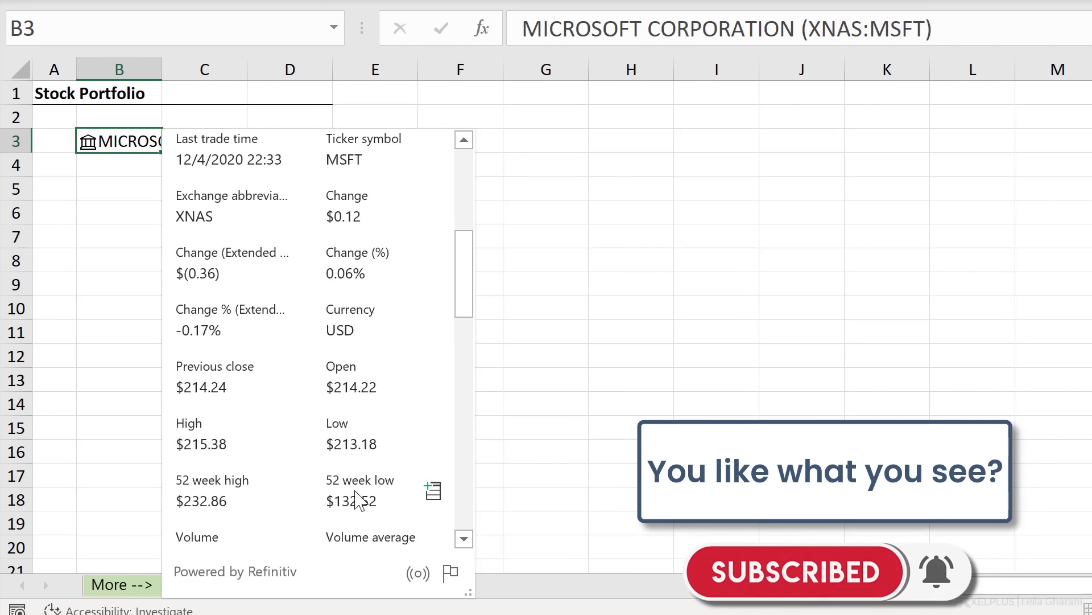
scroll(357, 499, "down", 4)
scroll(357, 495, "down", 2)
mouse_move(265, 367)
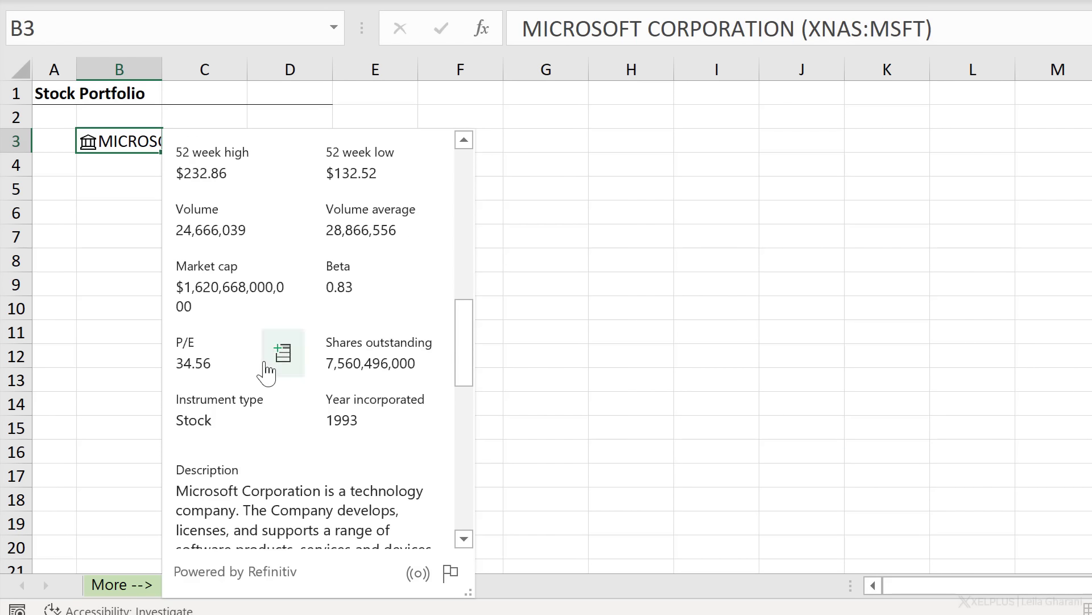
scroll(371, 424, "down", 9)
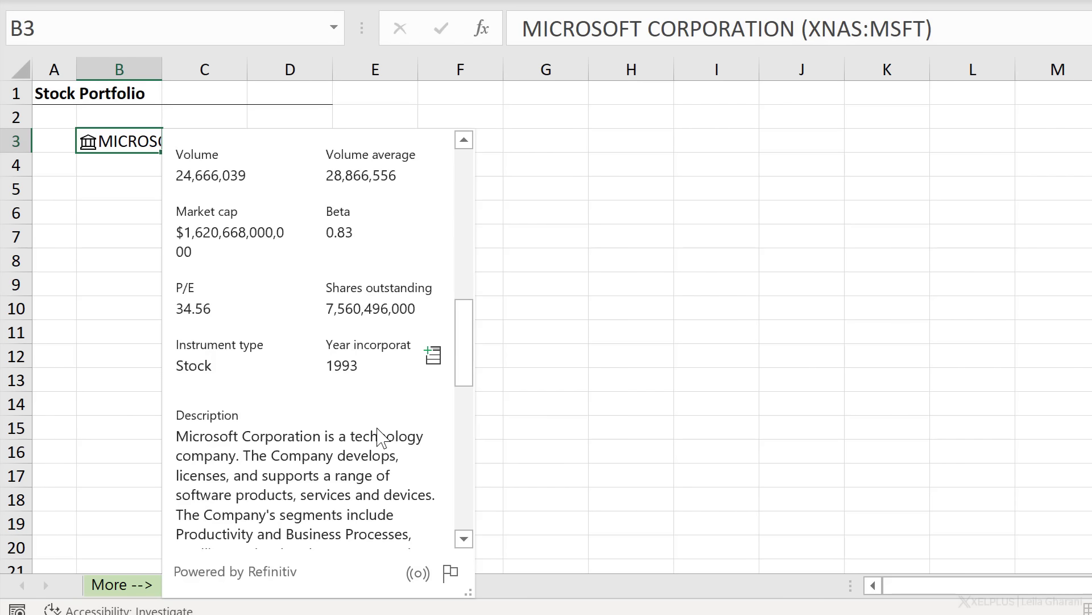
scroll(364, 427, "down", 3)
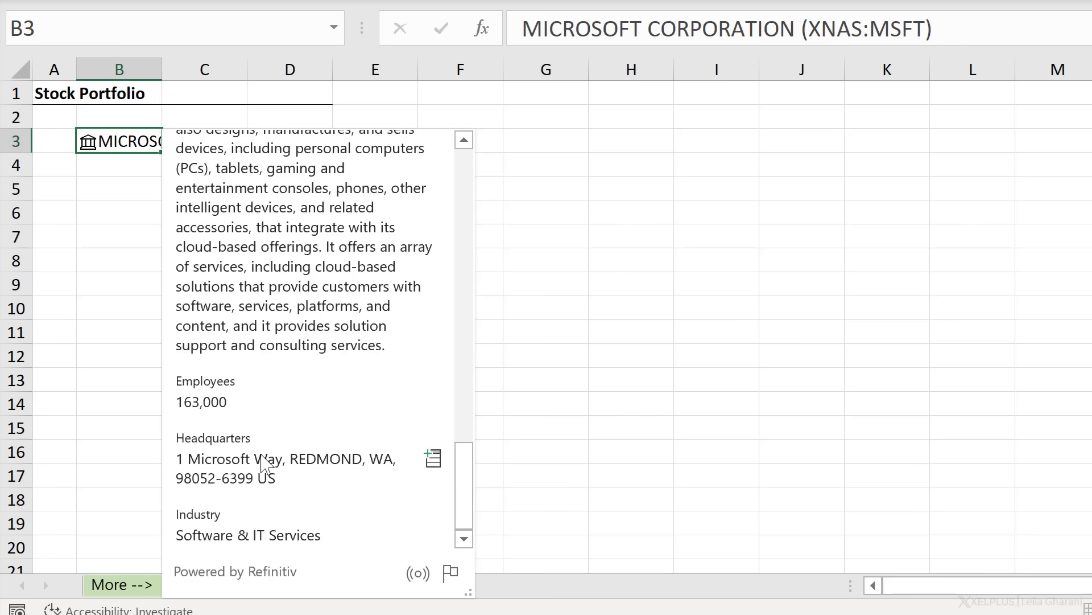
mouse_move(295, 511)
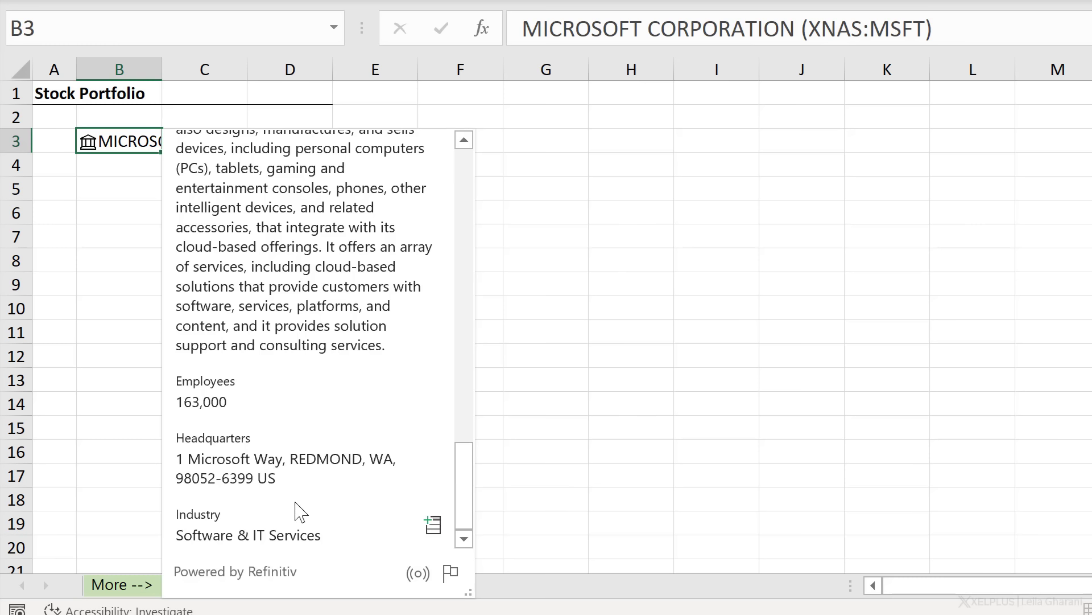
scroll(303, 469, "up", 1)
scroll(304, 469, "up", 15)
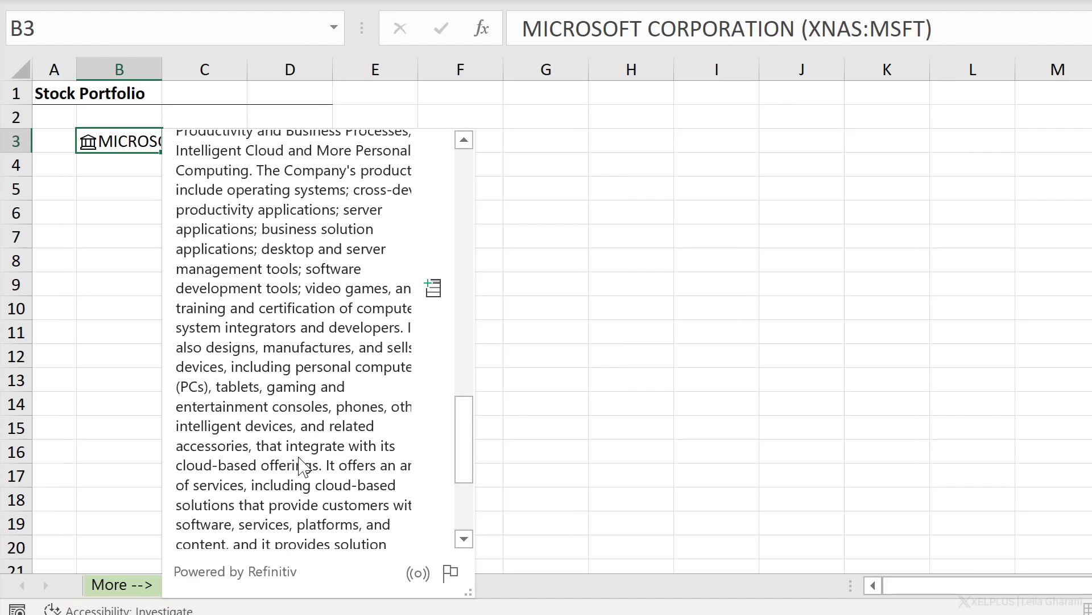
scroll(304, 468, "up", 6)
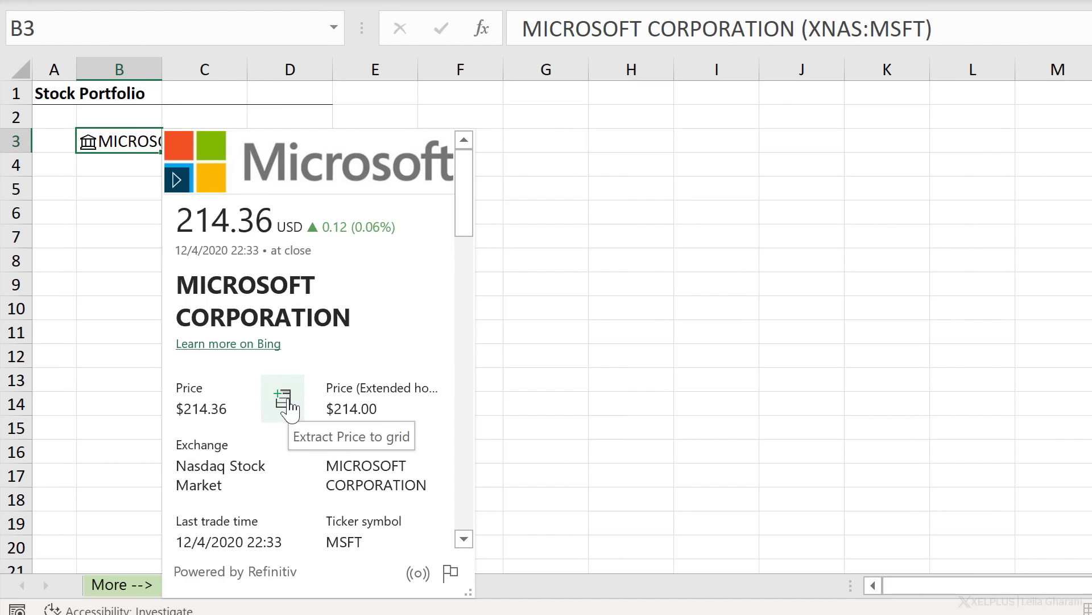
Extract Microsoft's $214.36 price into C3 and widen column B to show the company name.
left_click(289, 401)
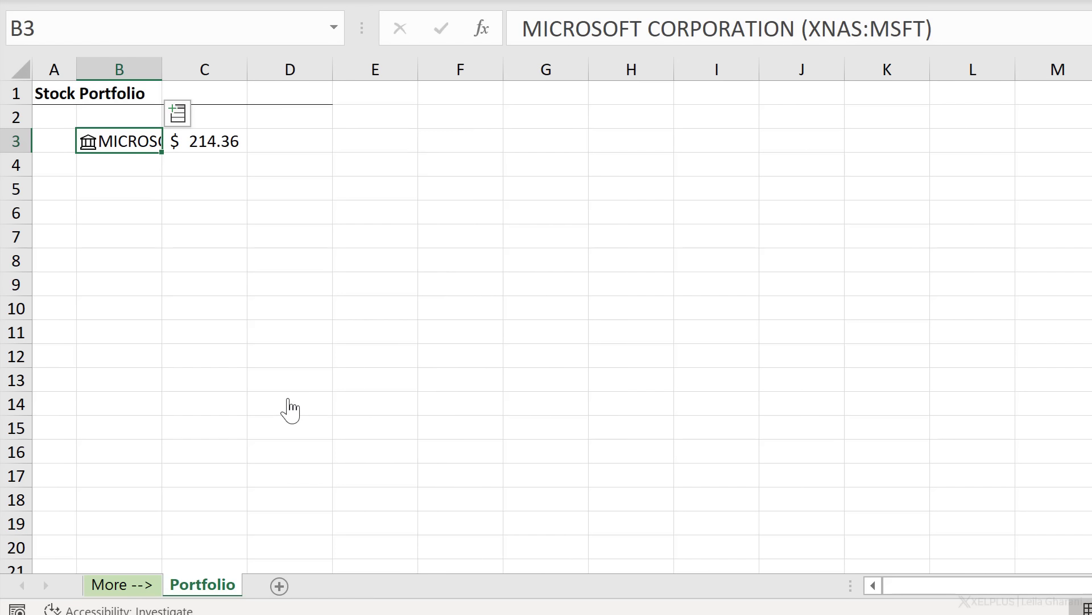
left_click(235, 143)
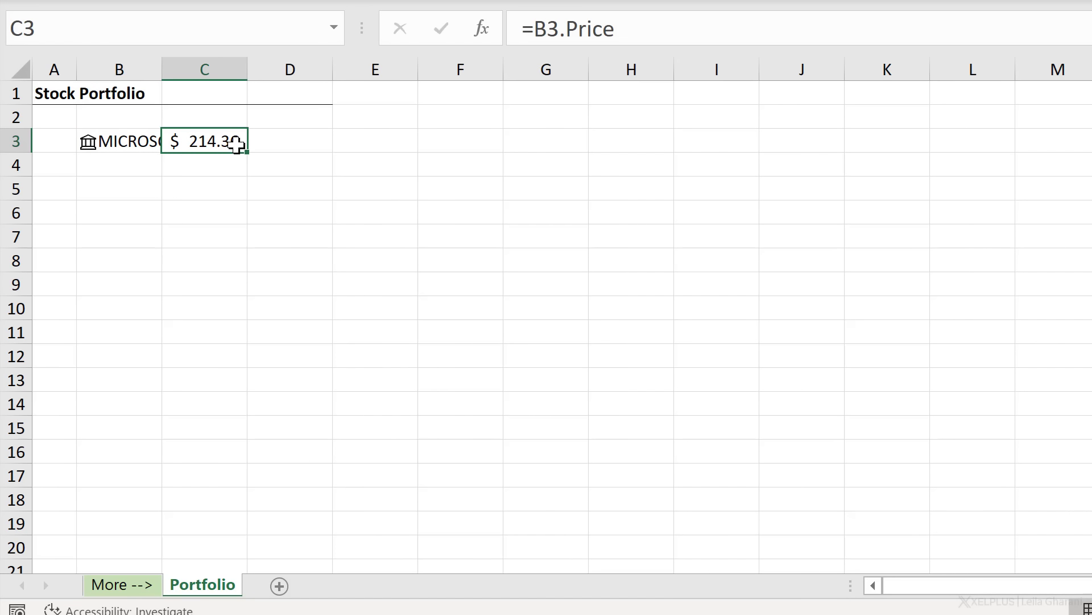
left_click(157, 141)
left_click_drag(165, 67, 281, 68)
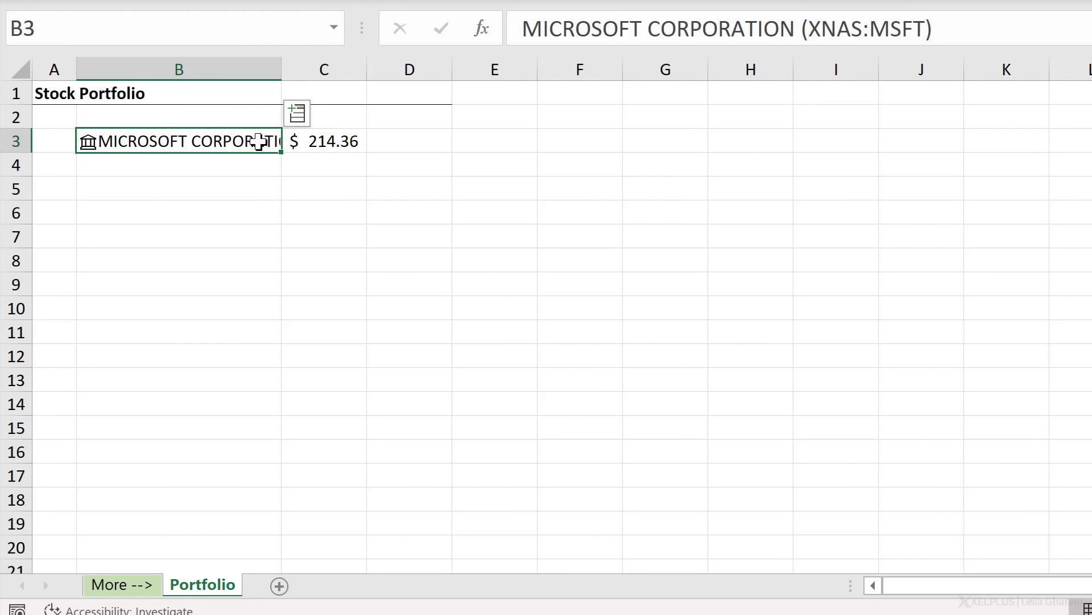
Extract the day's high into D3 as =B3.High, returning $215.38.
left_click(89, 142)
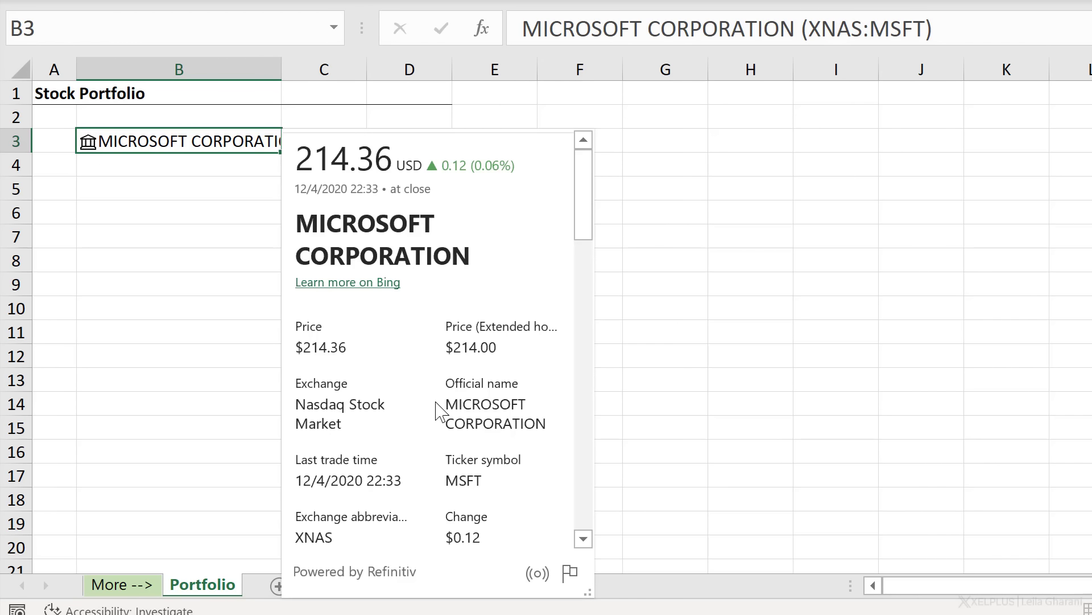
scroll(498, 468, "down", 6)
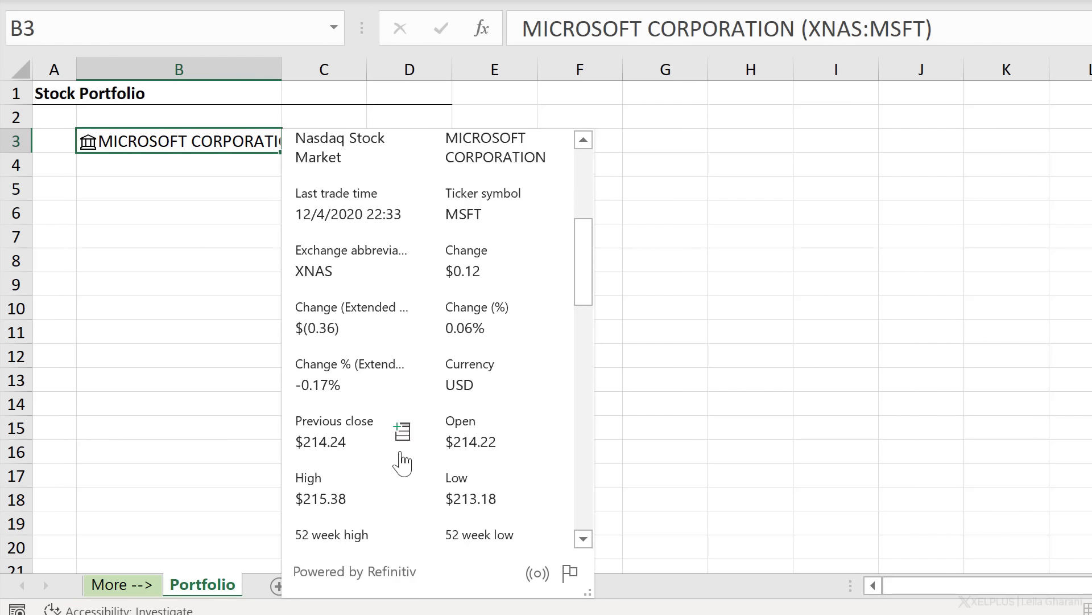
left_click(401, 491)
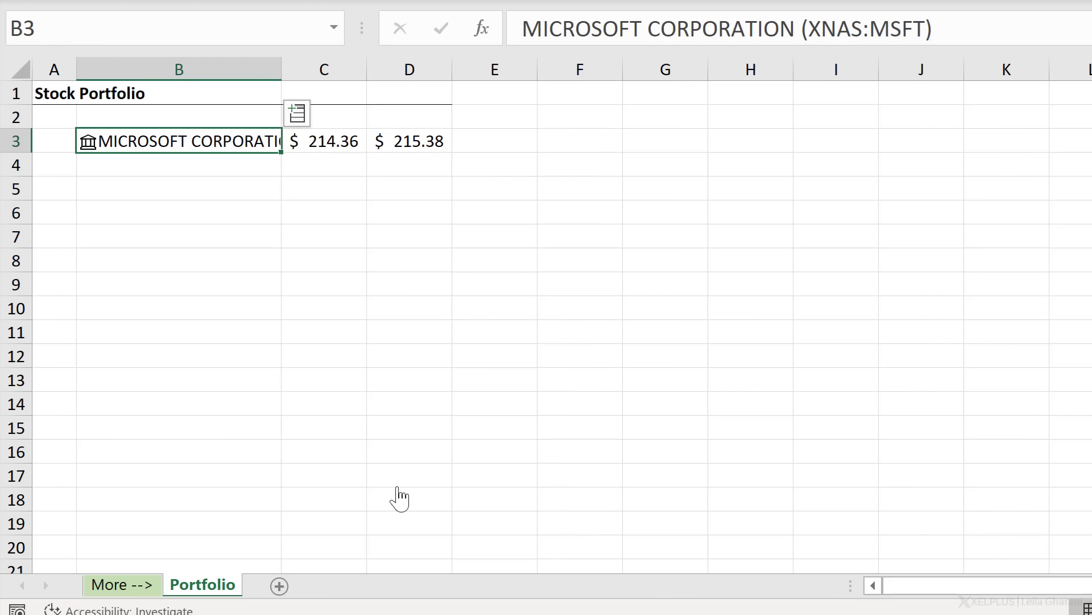
left_click(407, 141)
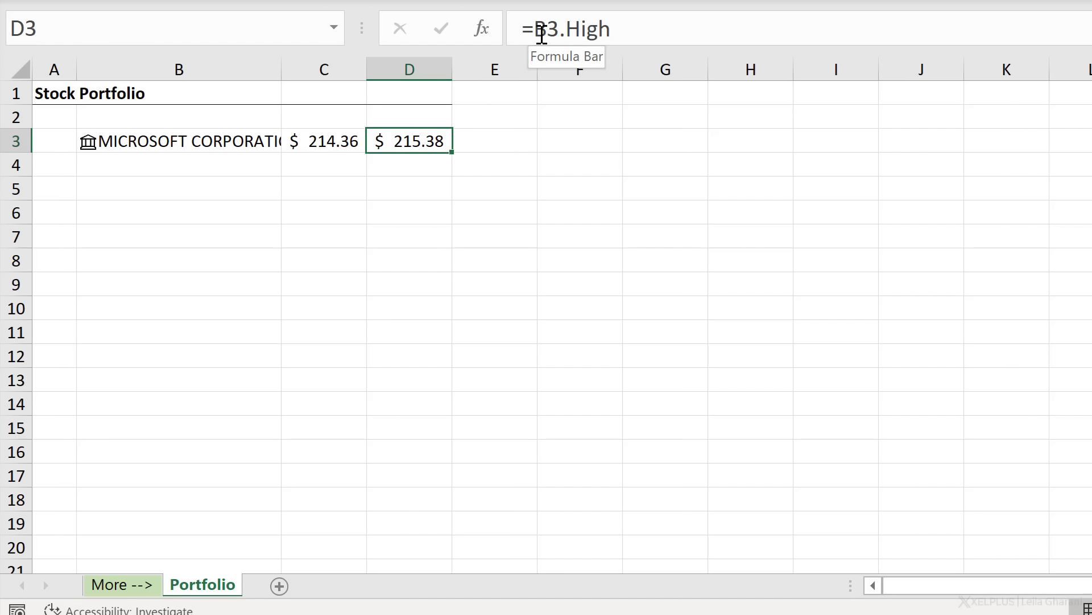
left_click(621, 29)
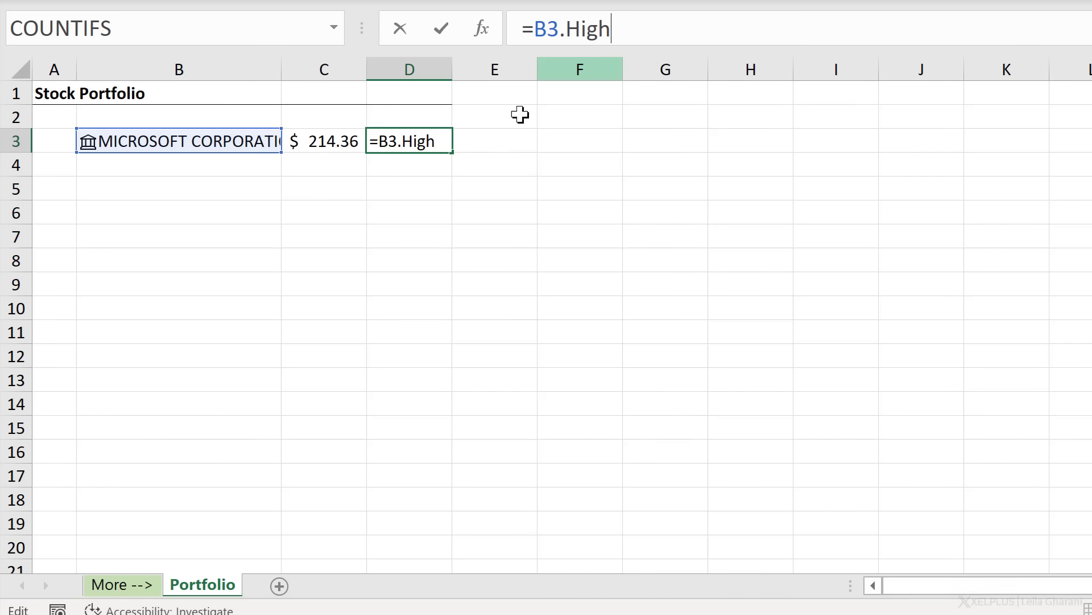
left_click(501, 140)
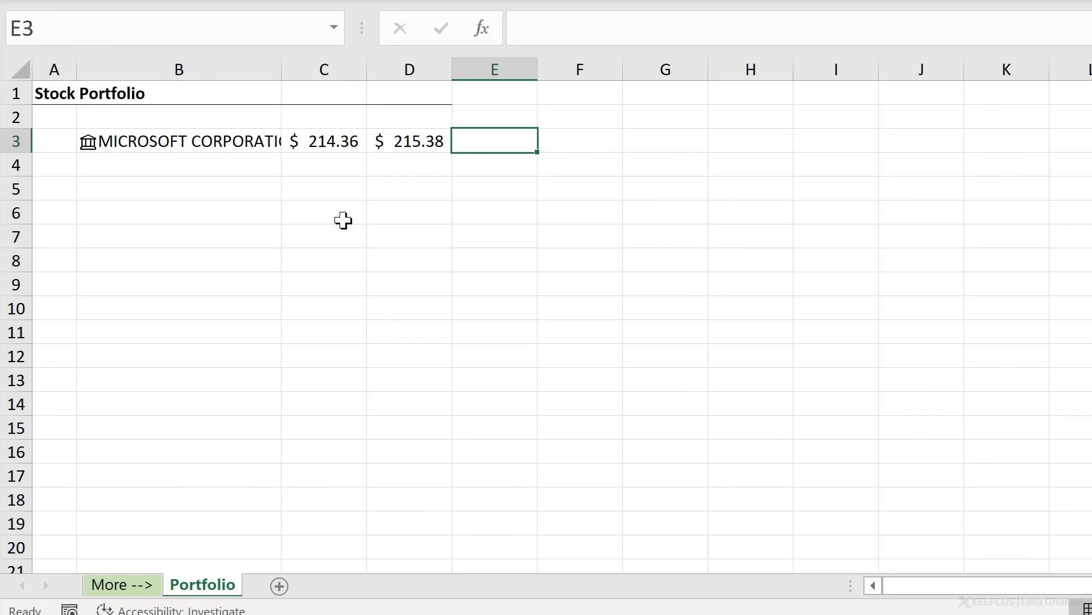
Enter =B3.Employees in E3 so it shows 163,000.
type("=")
left_click(240, 138)
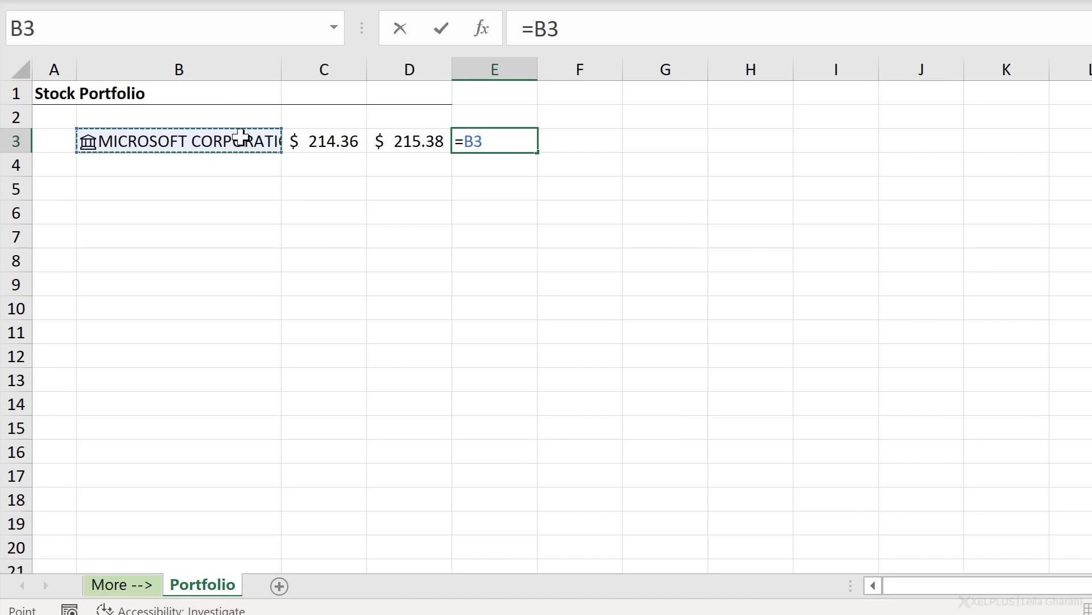
type(".")
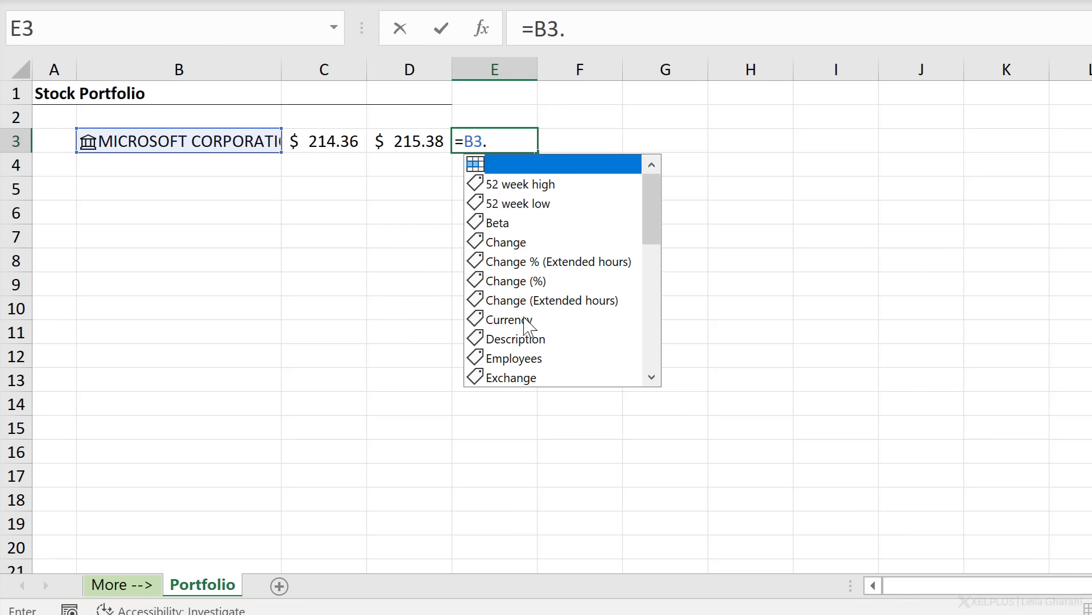
left_click(538, 362)
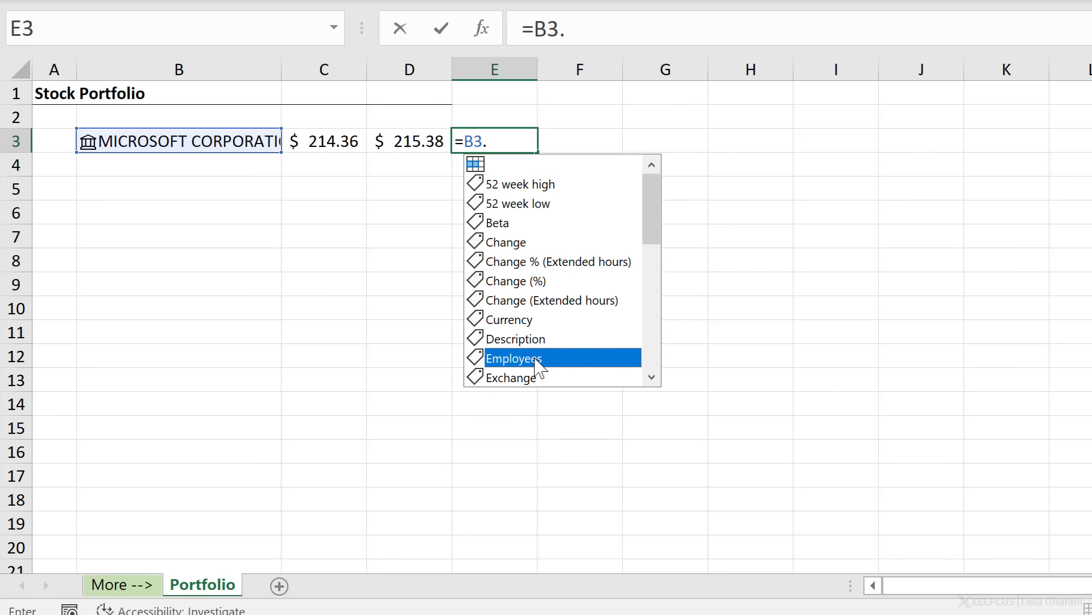
double_click(538, 362)
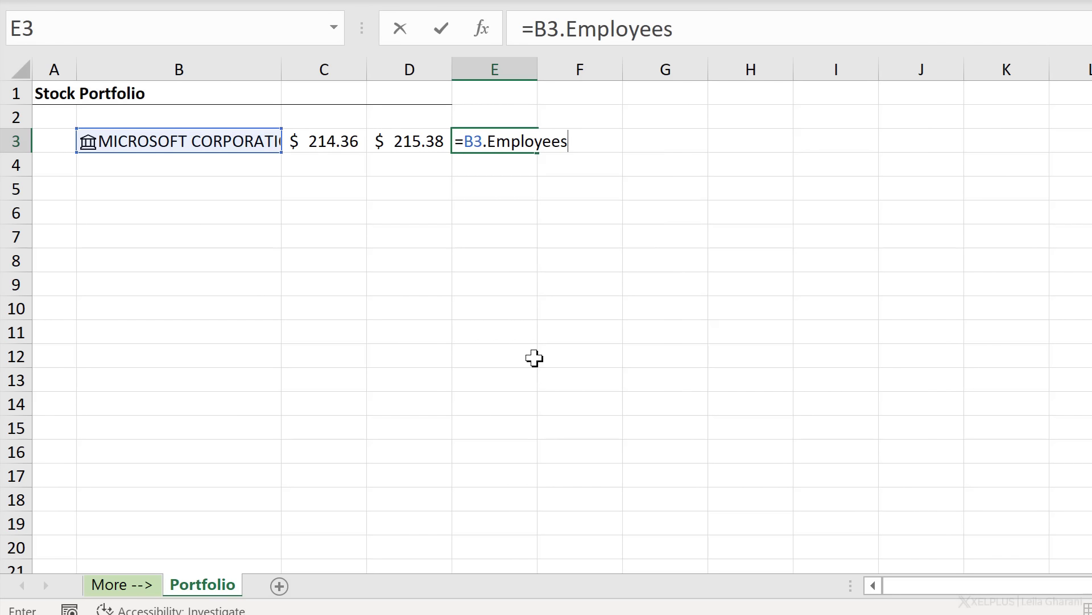
key("ctrl+Return")
key("Return")
key("Up")
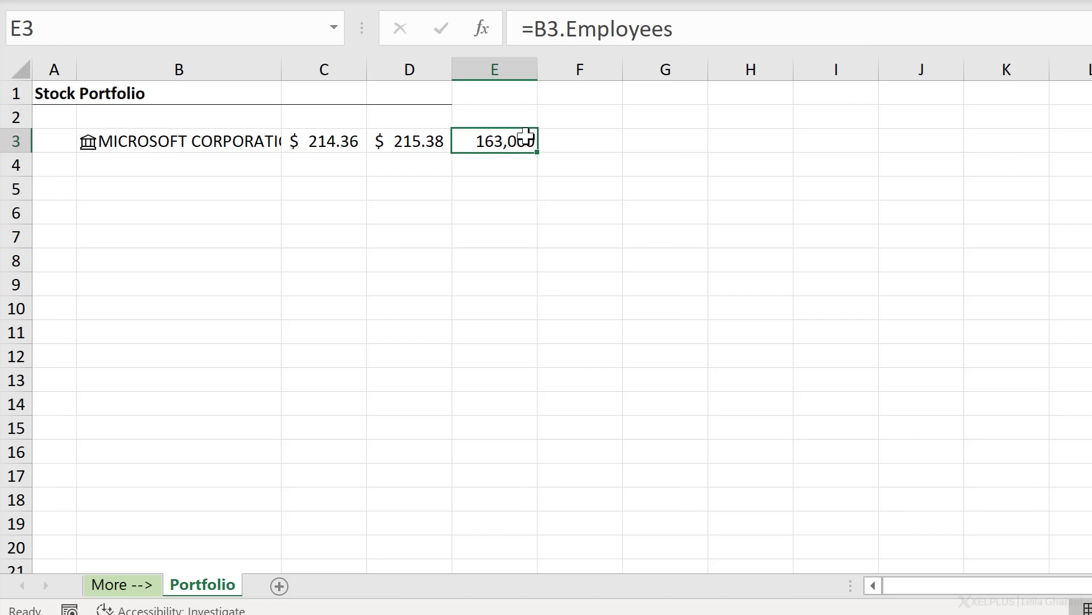
Try pointing E3's formula at B4, then undo the #FIELD! error back to B3.
left_click(563, 30)
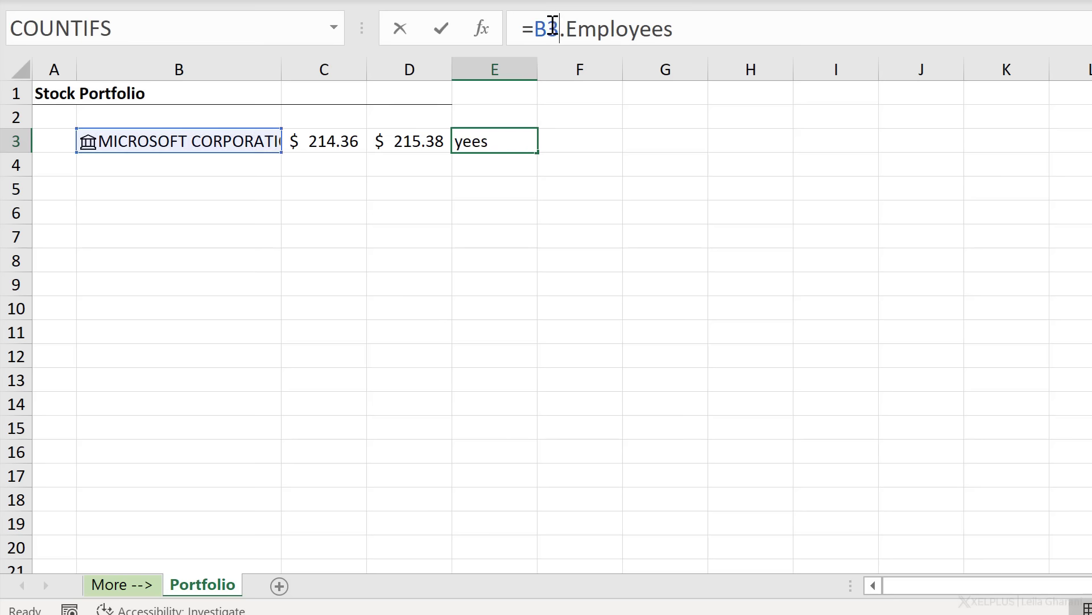
type("4")
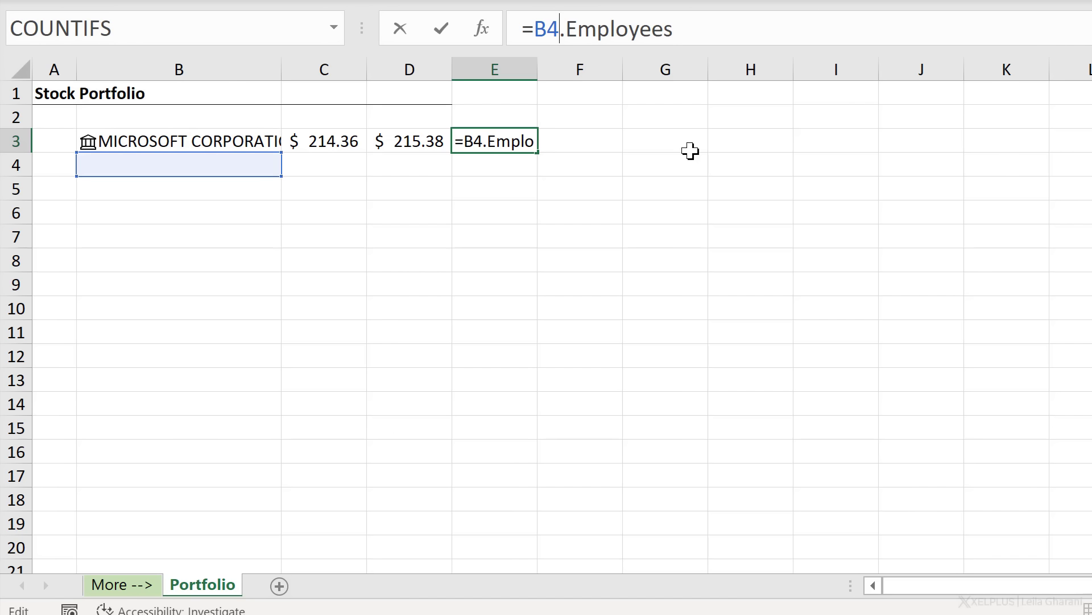
key("Return")
key("Up")
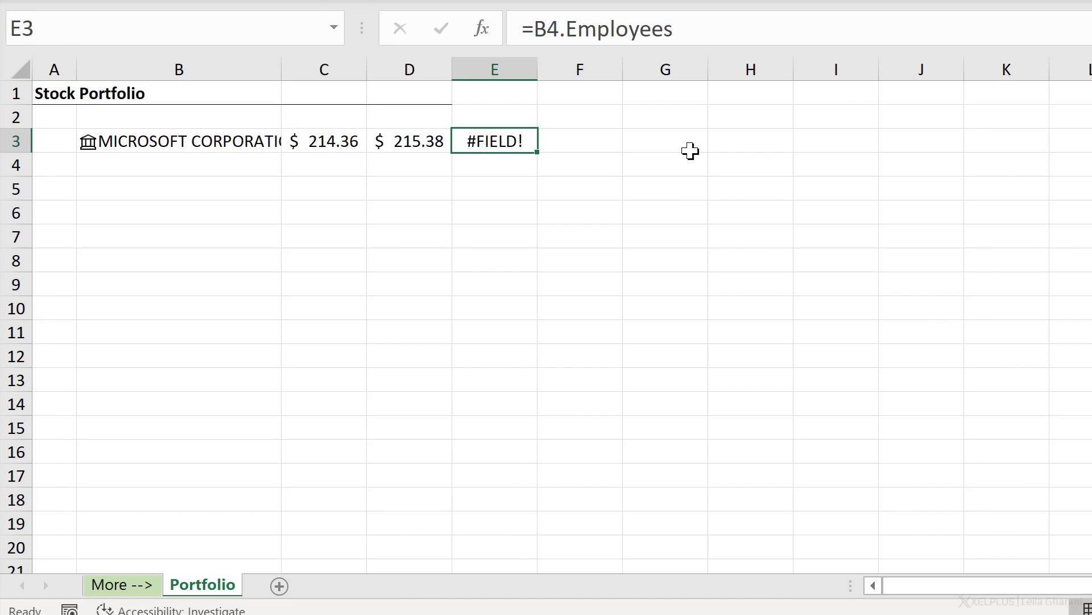
key("ctrl+z")
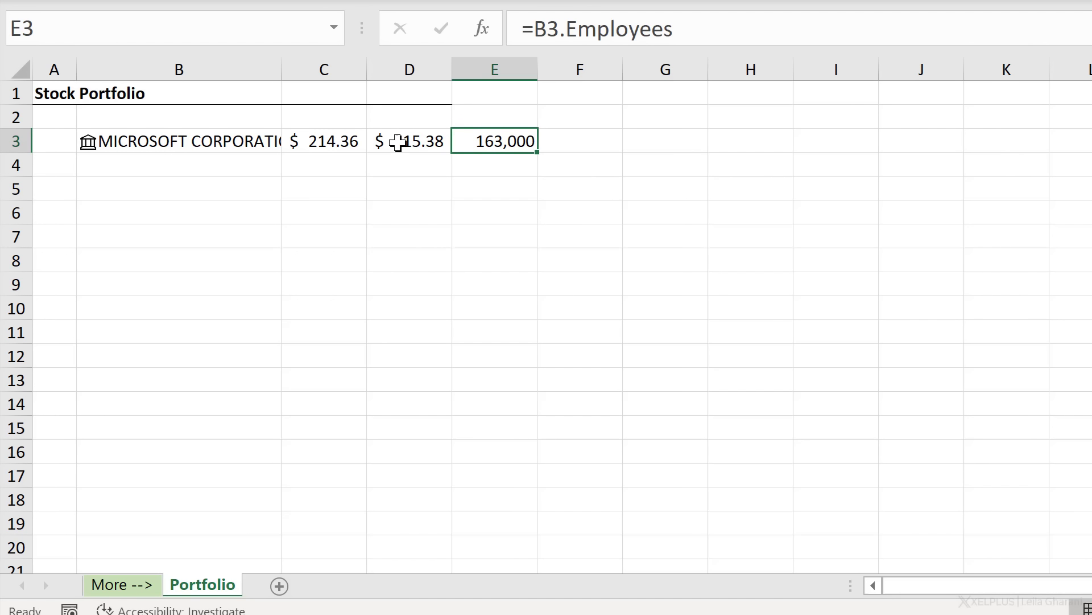
Insert B3's Headquarters field into F3 as =B3.Headquarters, then move it to J9.
left_click(227, 143)
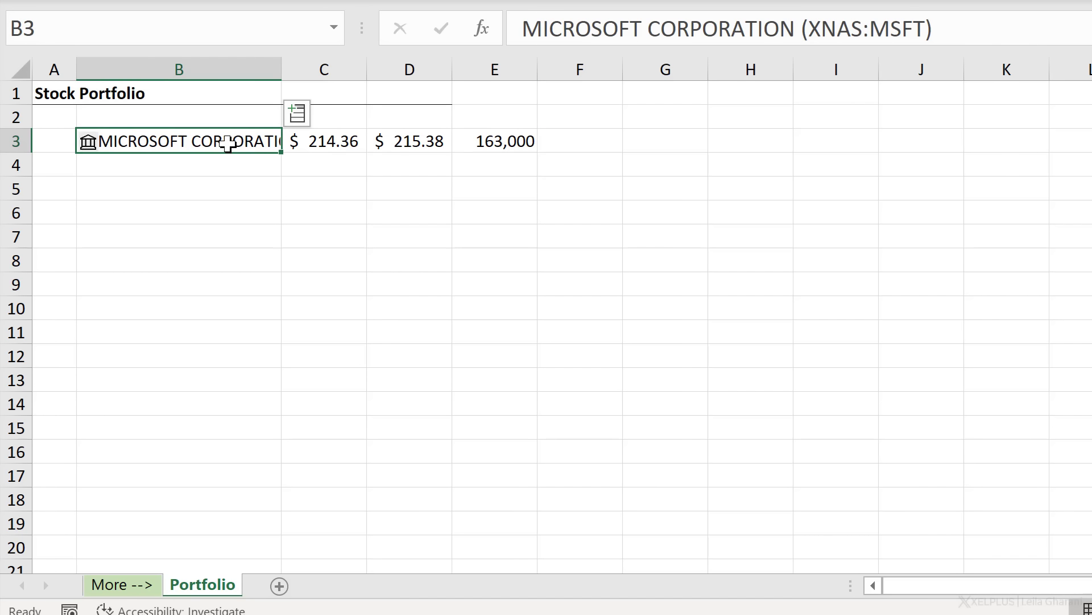
left_click(297, 116)
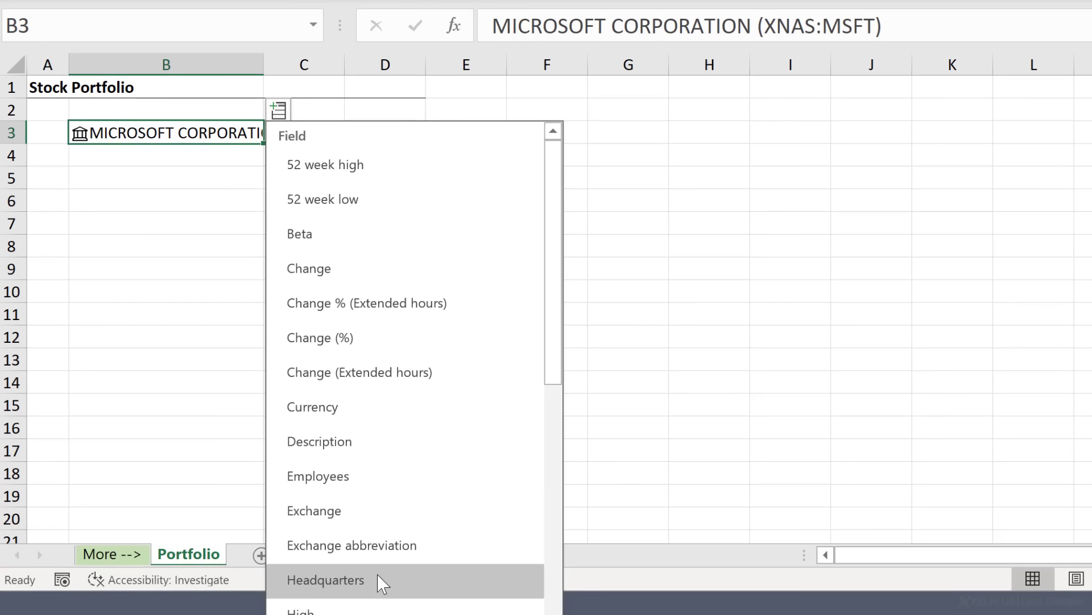
left_click(379, 582)
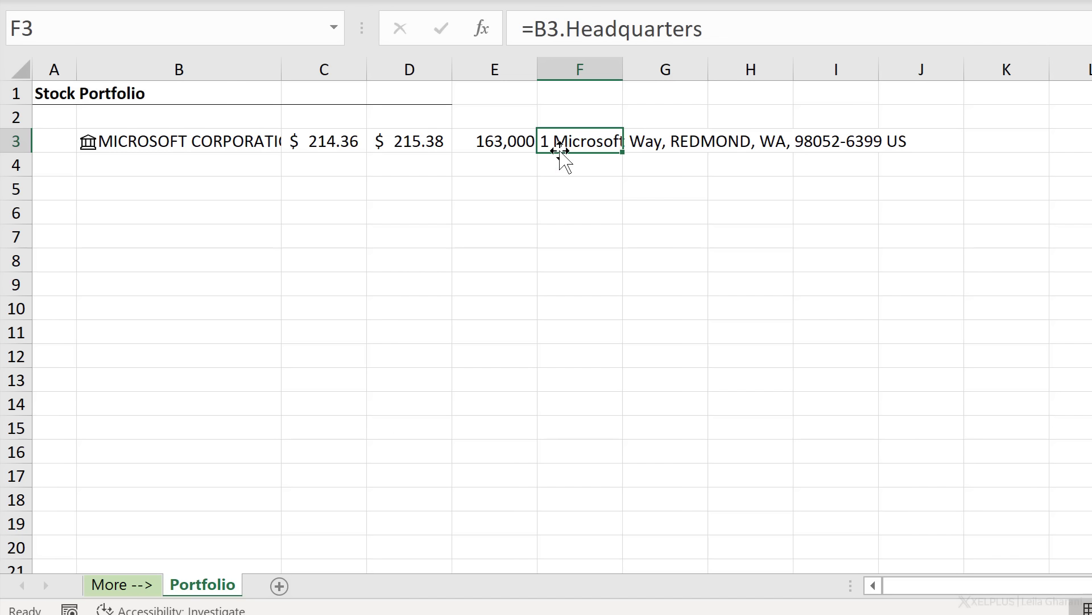
left_click_drag(565, 154, 906, 292)
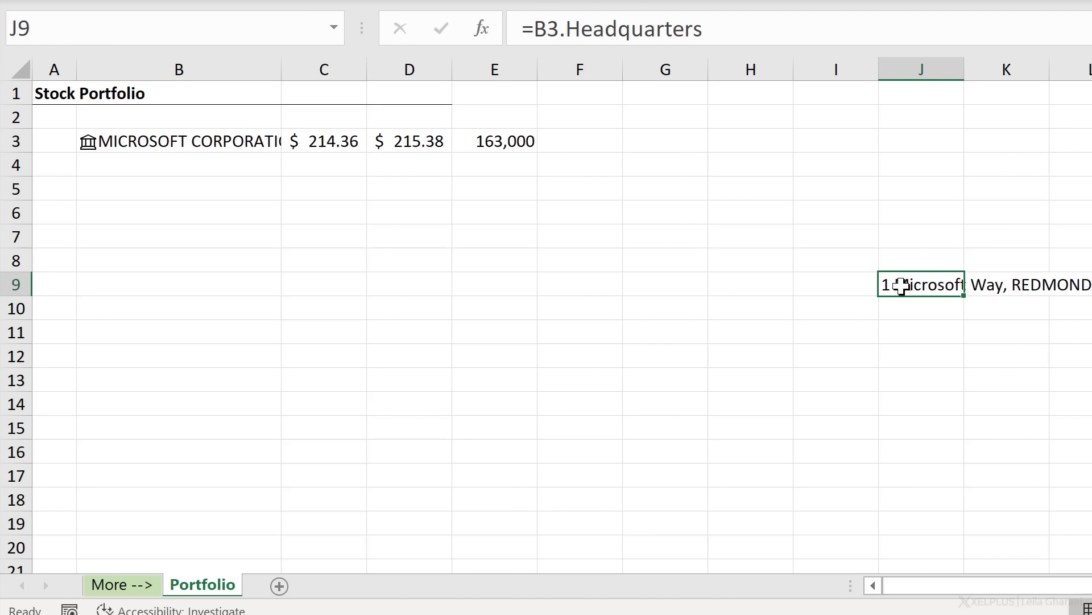
Cut the headquarters formula from J9 and paste it into E2 on the More --> sheet.
key("ctrl+x")
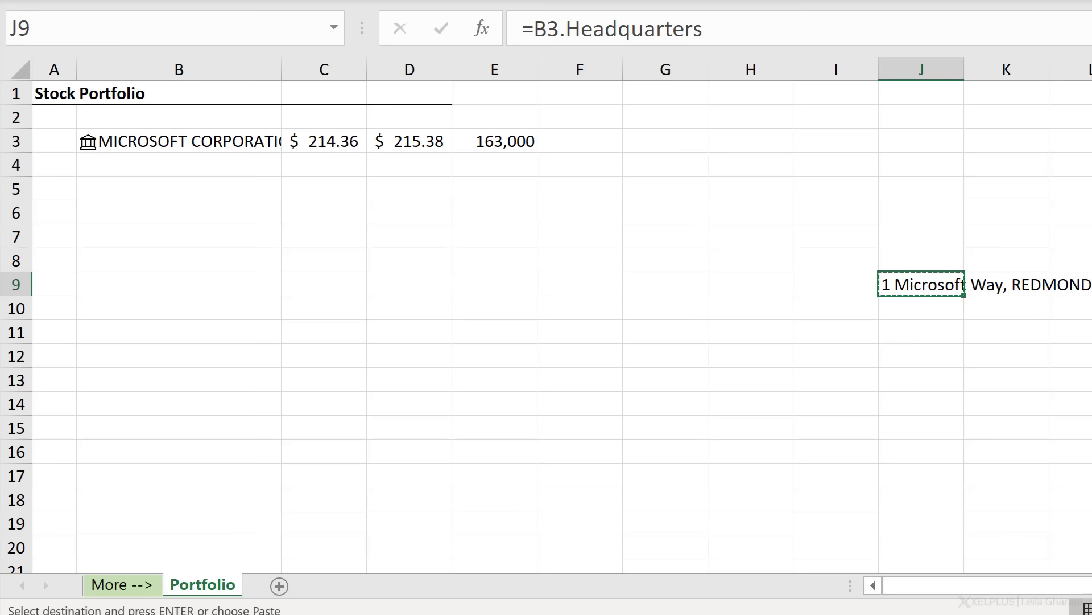
left_click(111, 586)
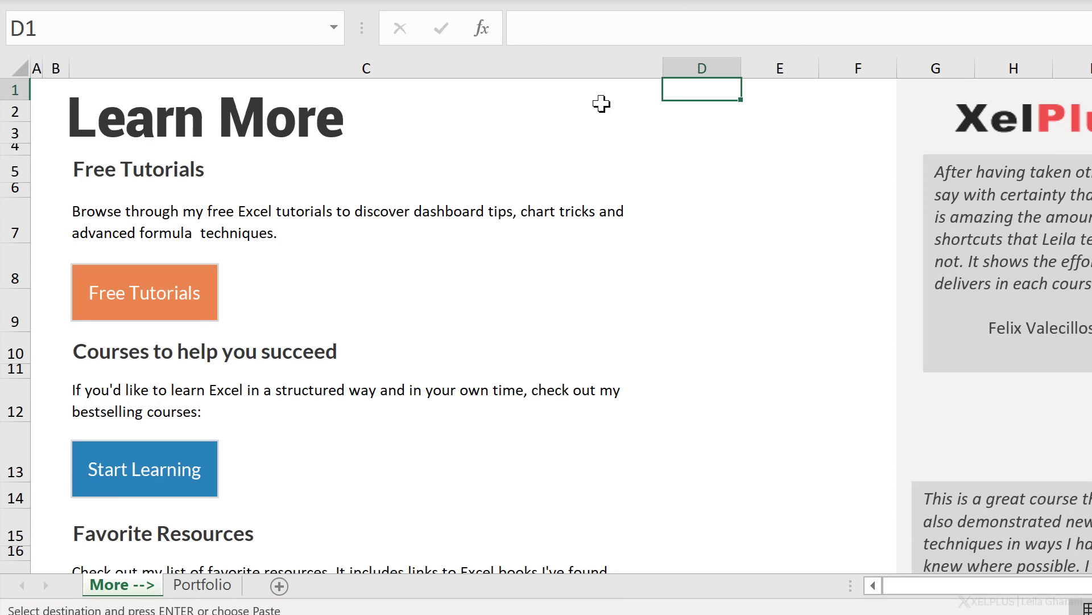
left_click(571, 97)
left_click(761, 103)
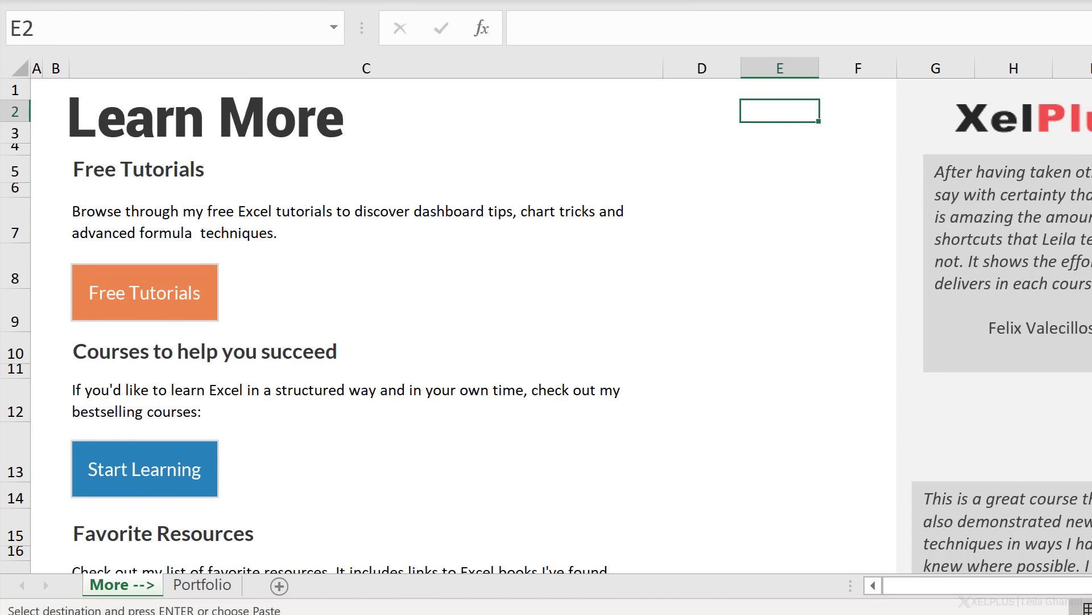
key("ctrl+v")
Confirm E2's =Portfolio!B3.Headquarters formula, delete it, and return to the Portfolio sheet.
left_click(850, 32)
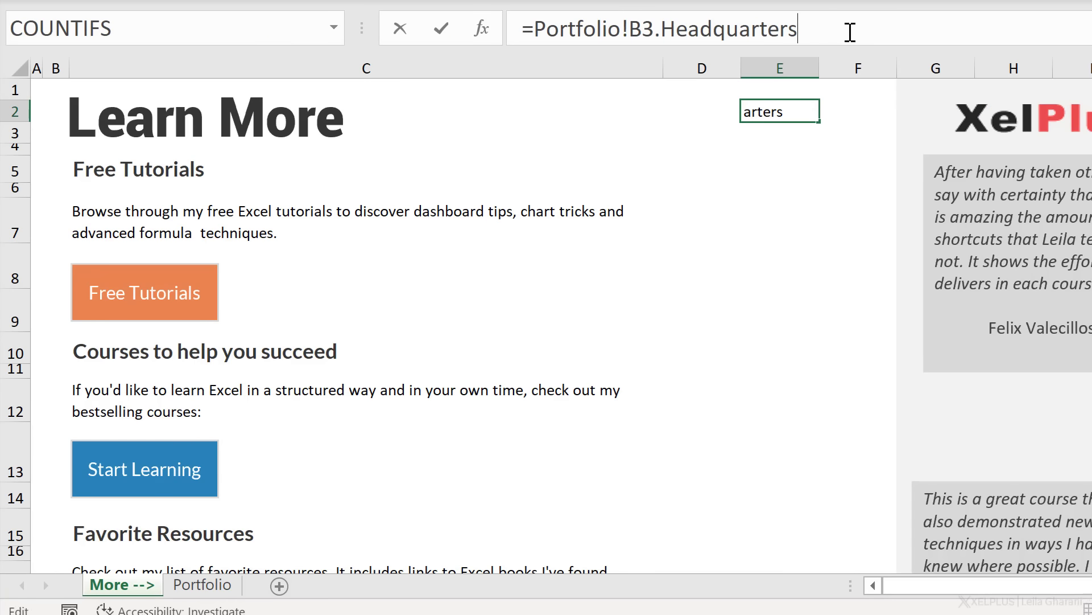
key("Return")
key("Up")
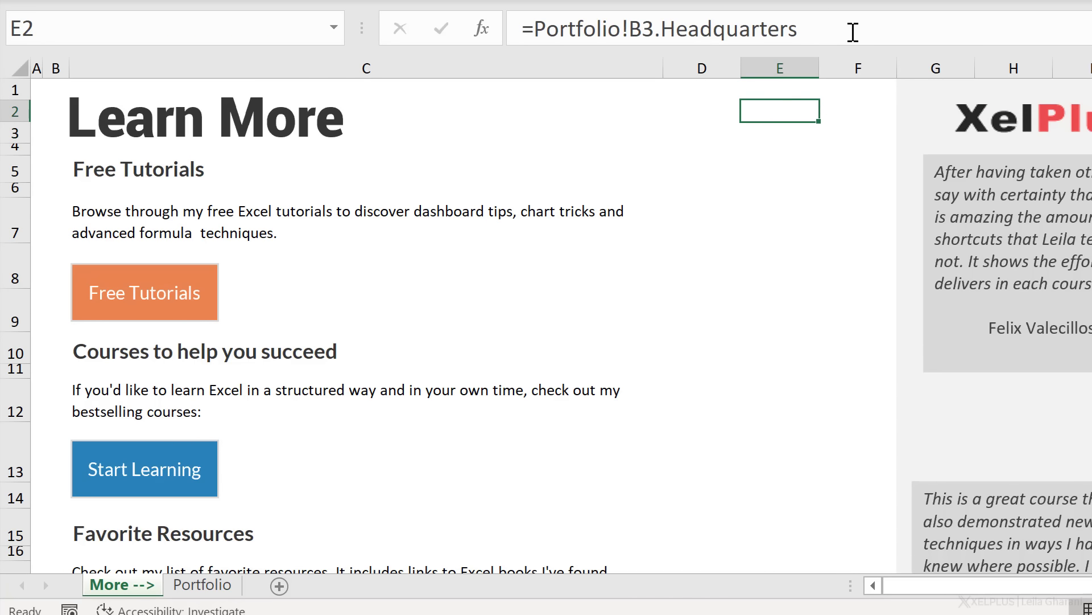
key("Delete")
left_click(200, 592)
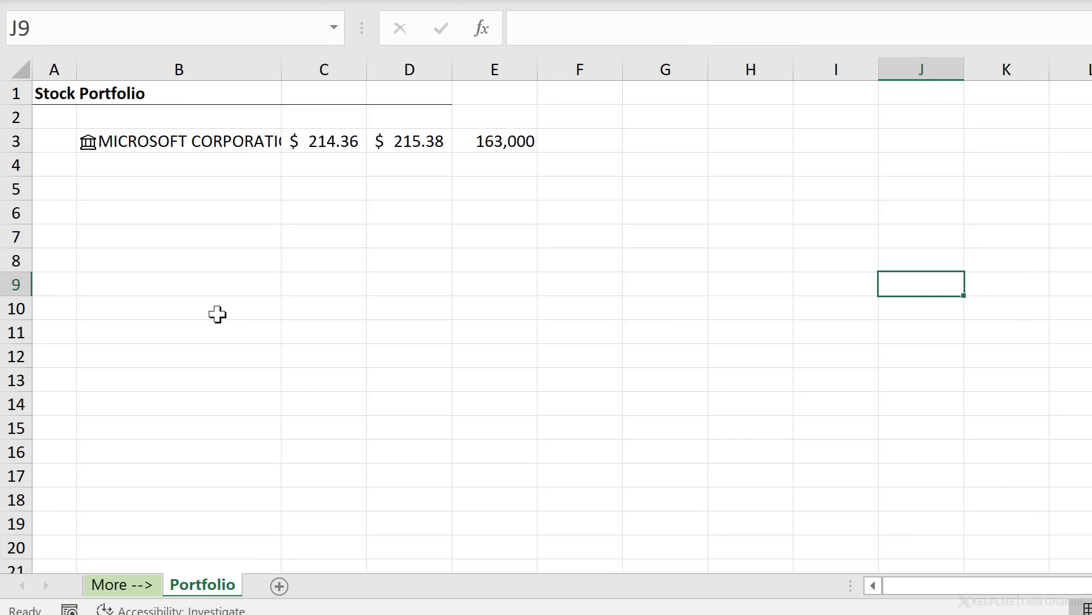
Clear the Microsoft row's figures from B3:F8.
left_click_drag(181, 139, 590, 248)
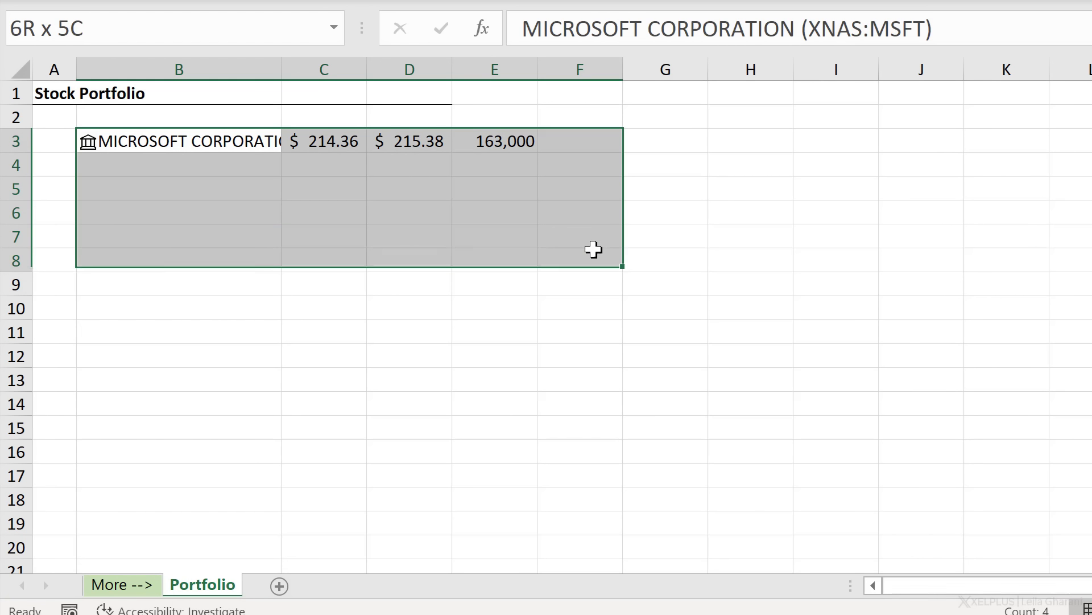
key("Delete")
key("Up")
key("Down")
key("Down")
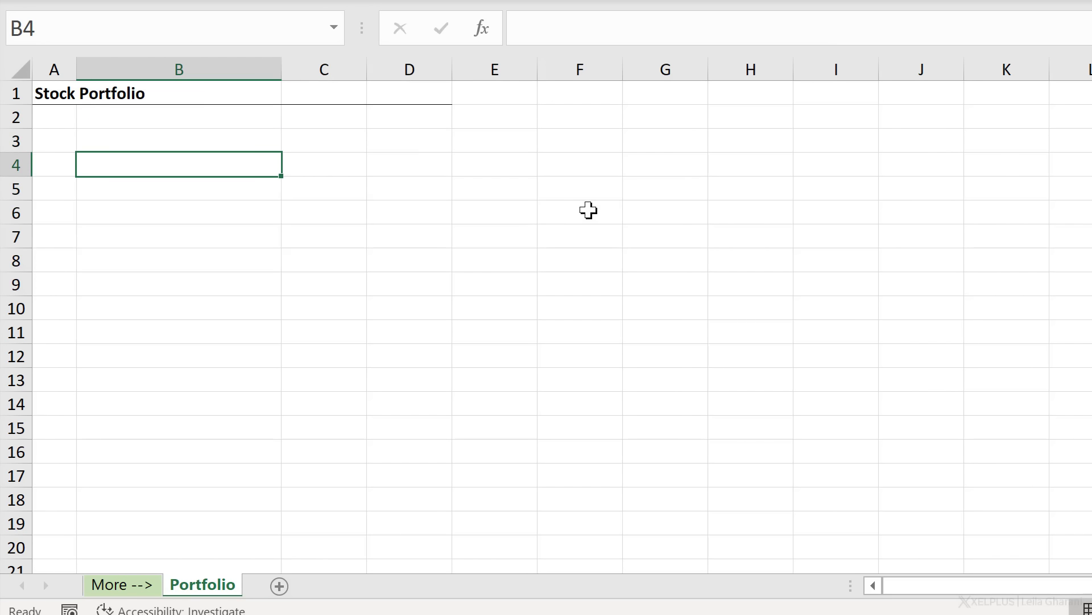
key("Up")
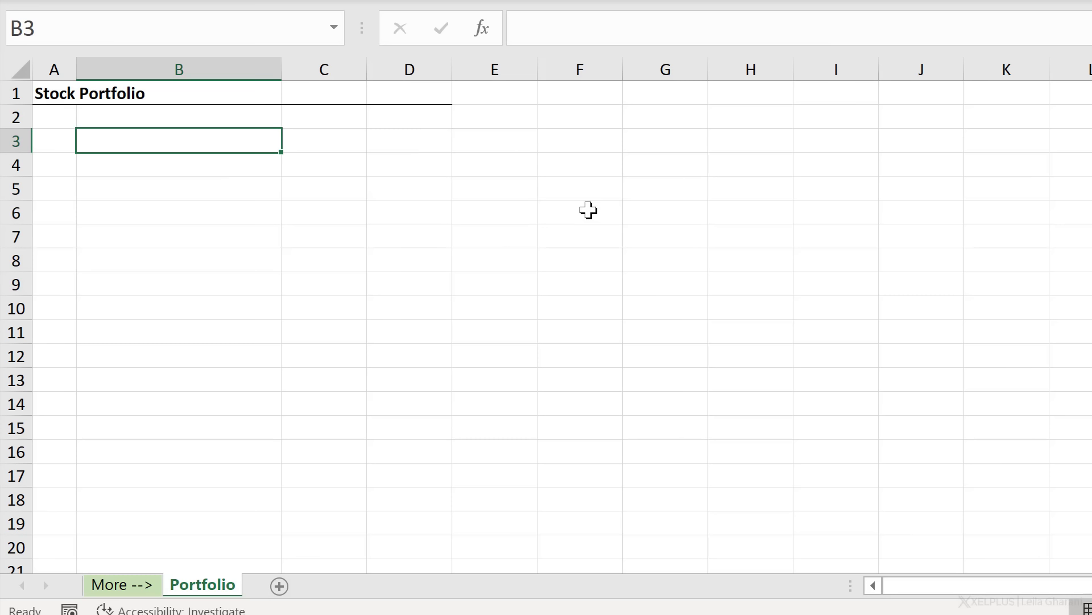
Type Microsoft, GOOG, Amazon and Royal caribbean cruis into B3 through B6.
type("Micros")
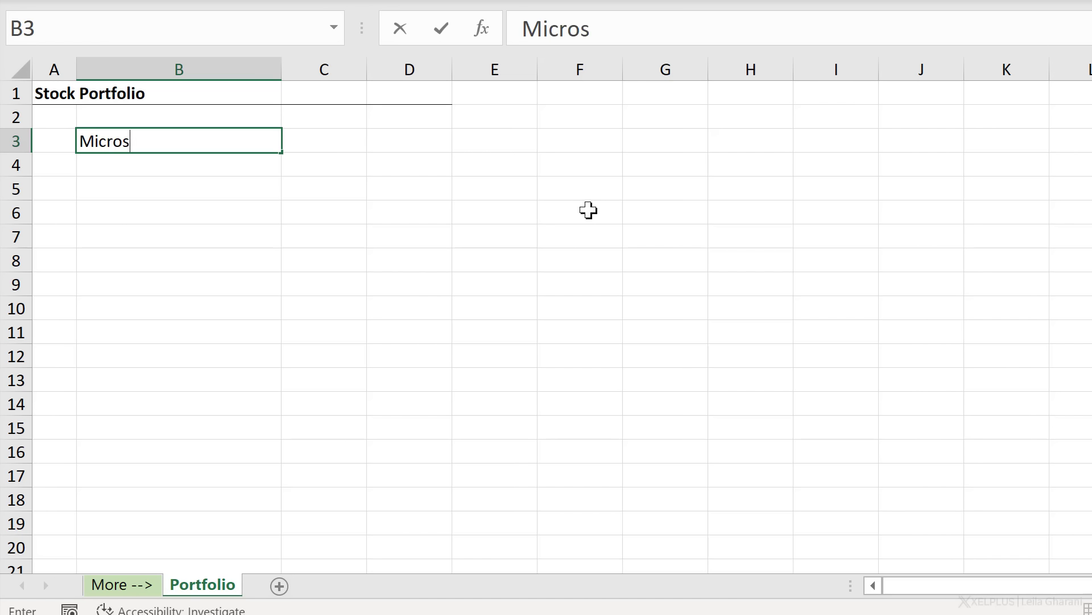
type("oft")
key("Return")
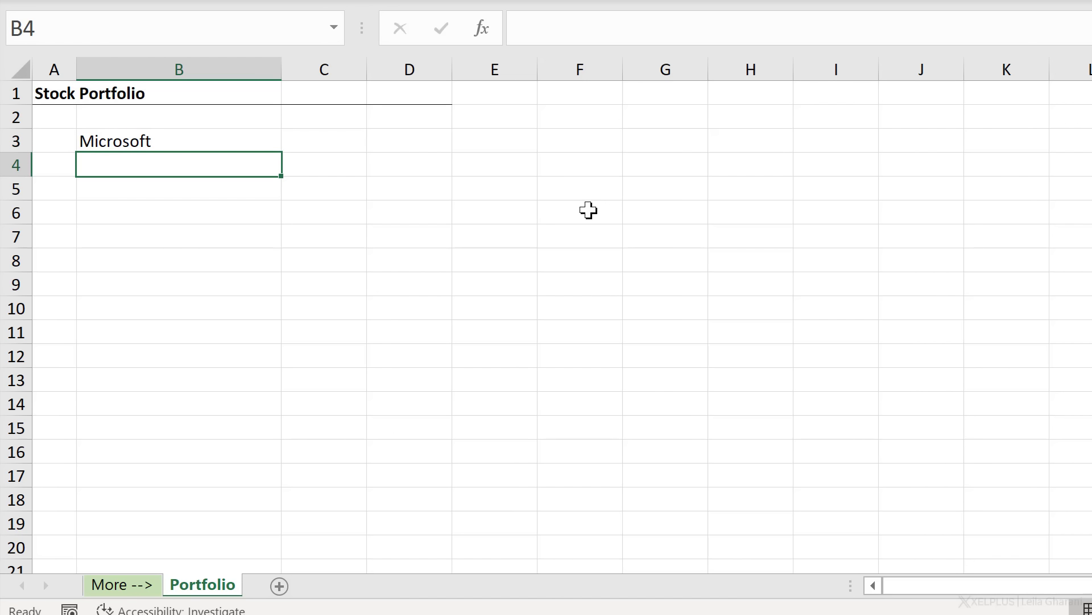
type("GOO")
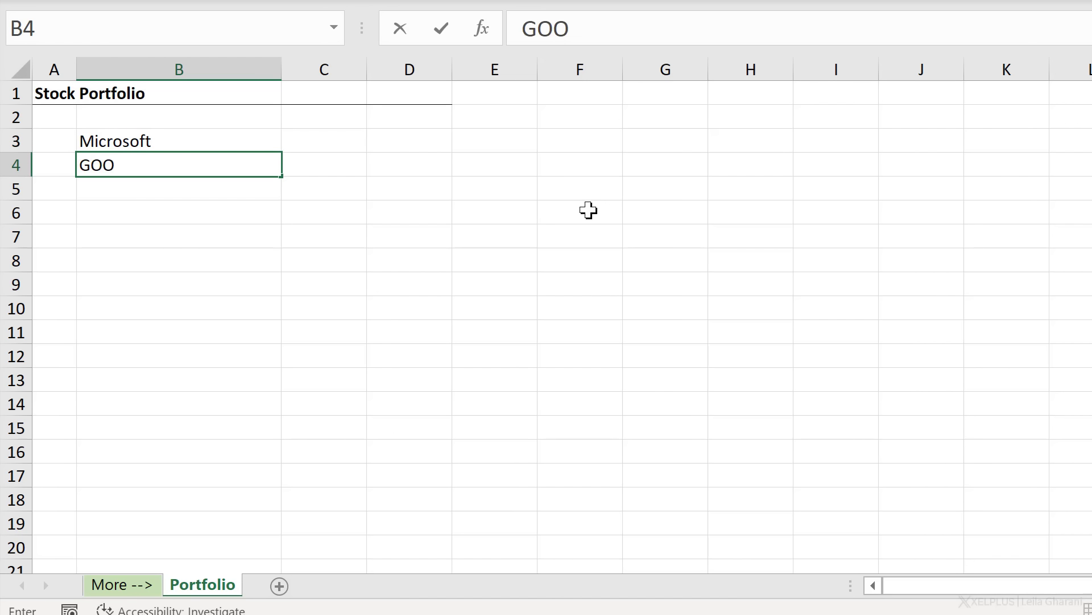
type("G")
key("Return")
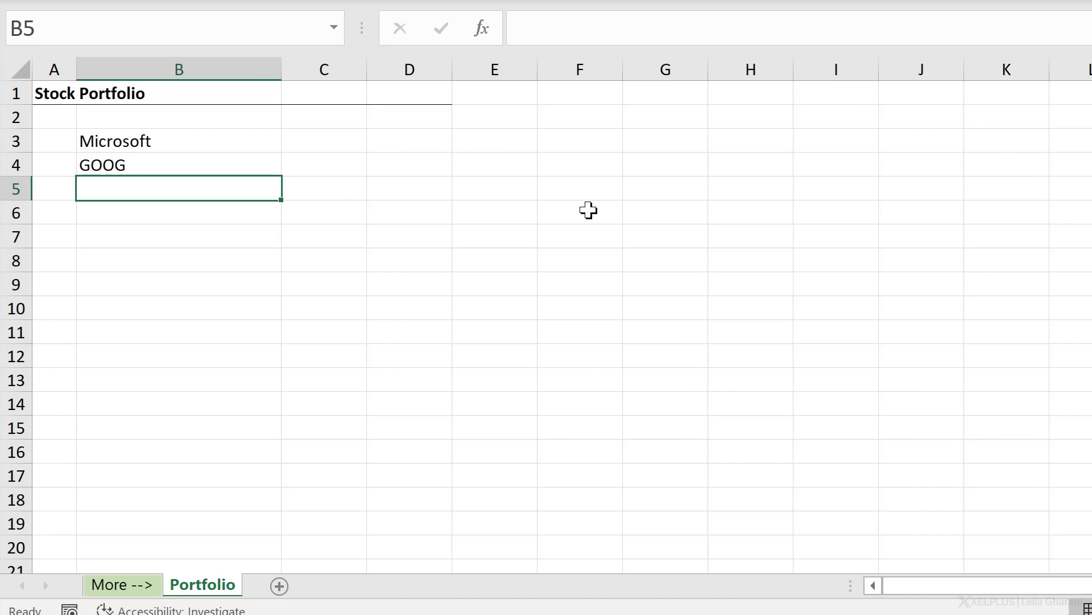
type("Amazon")
key("Return")
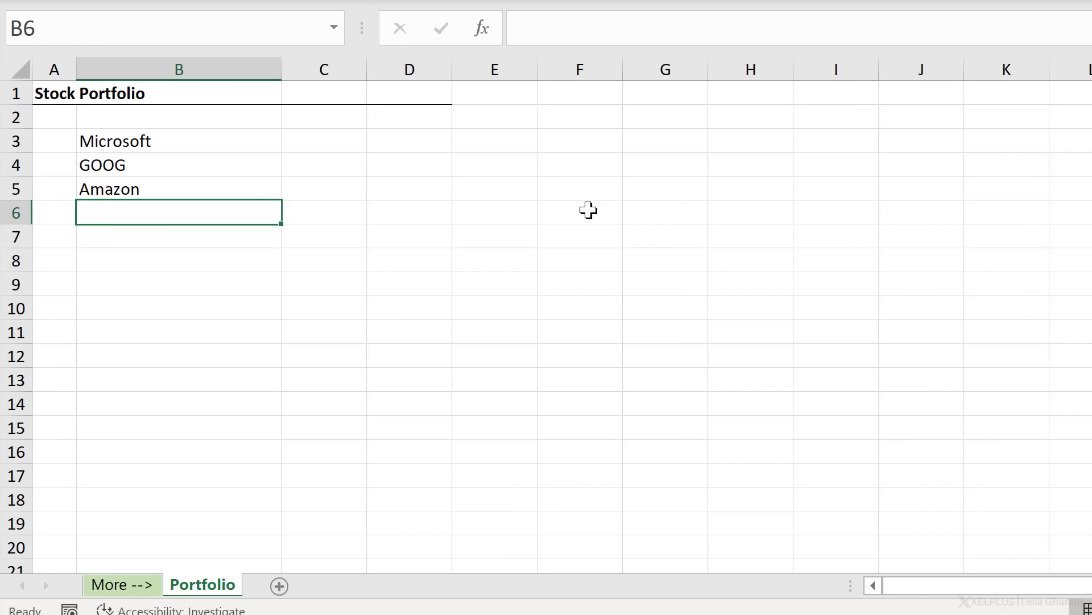
type("Royal c")
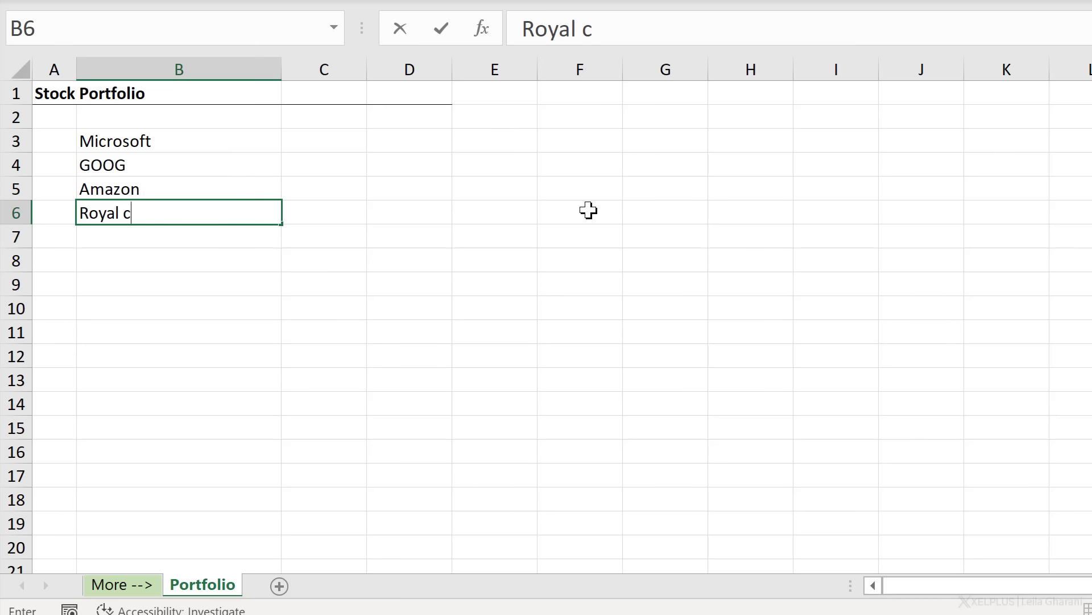
type("aribbean")
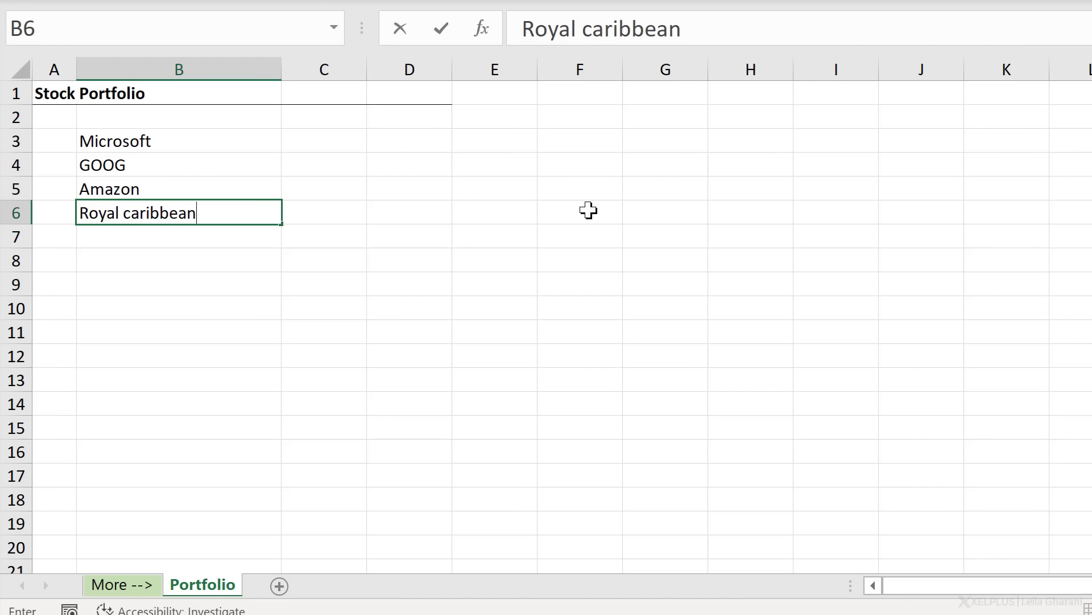
type(" cruis")
key("Return")
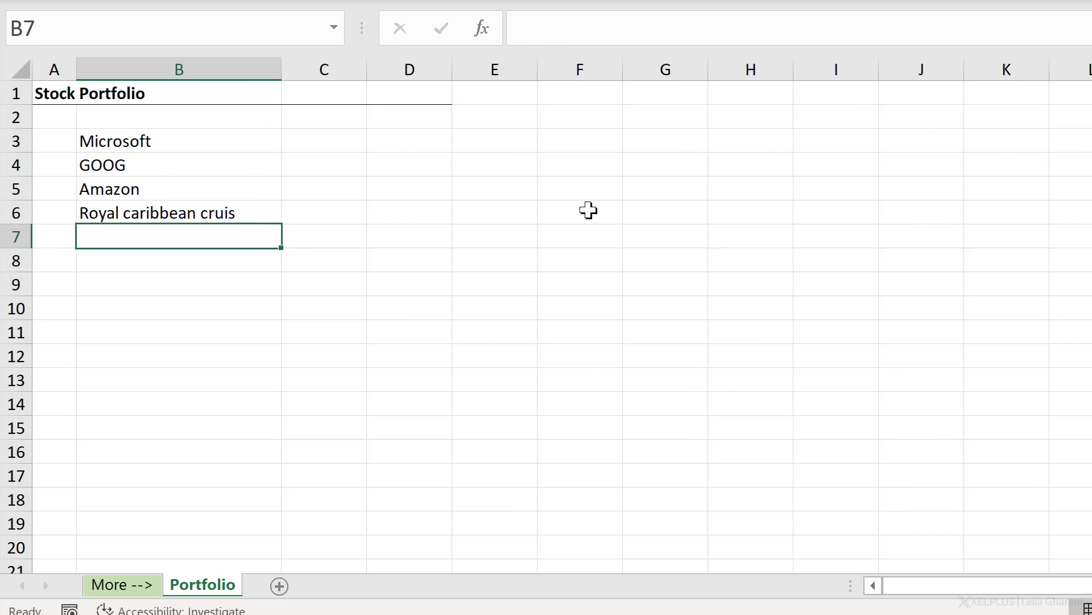
left_click(214, 212)
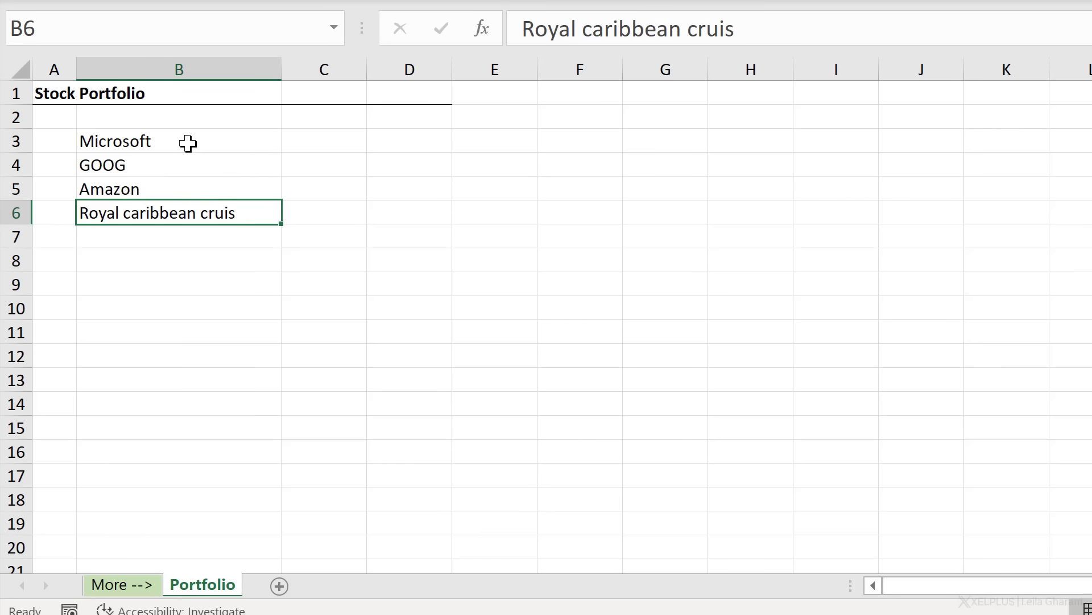
Convert B3:B6 to Stocks, resolving B6 to ROYAL CARIBBEAN CRUISES LTD. (XNYS:RCL).
left_click_drag(187, 144, 189, 213)
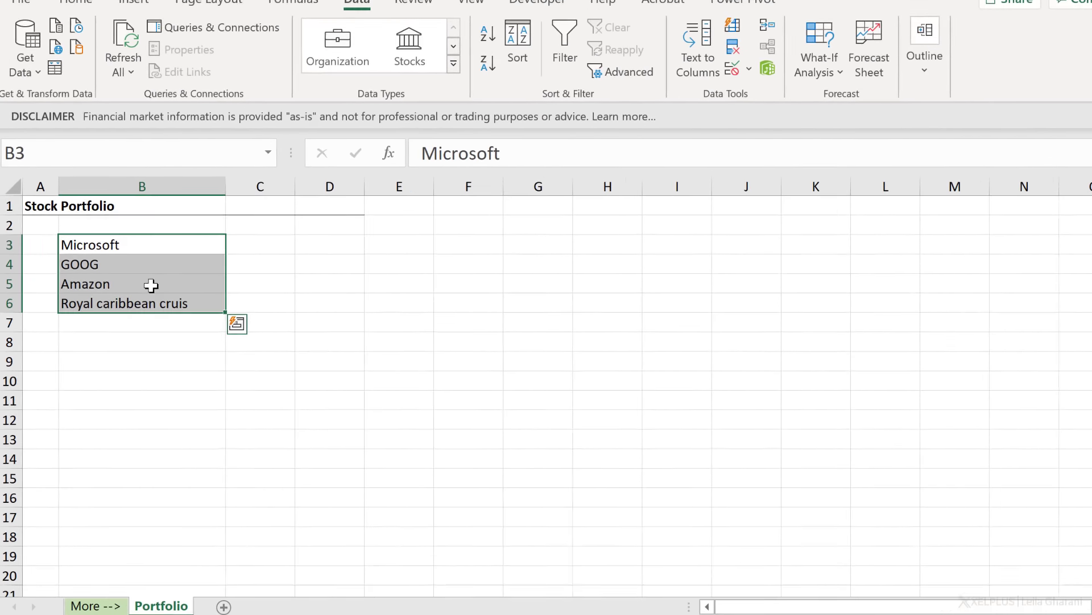
left_click(404, 69)
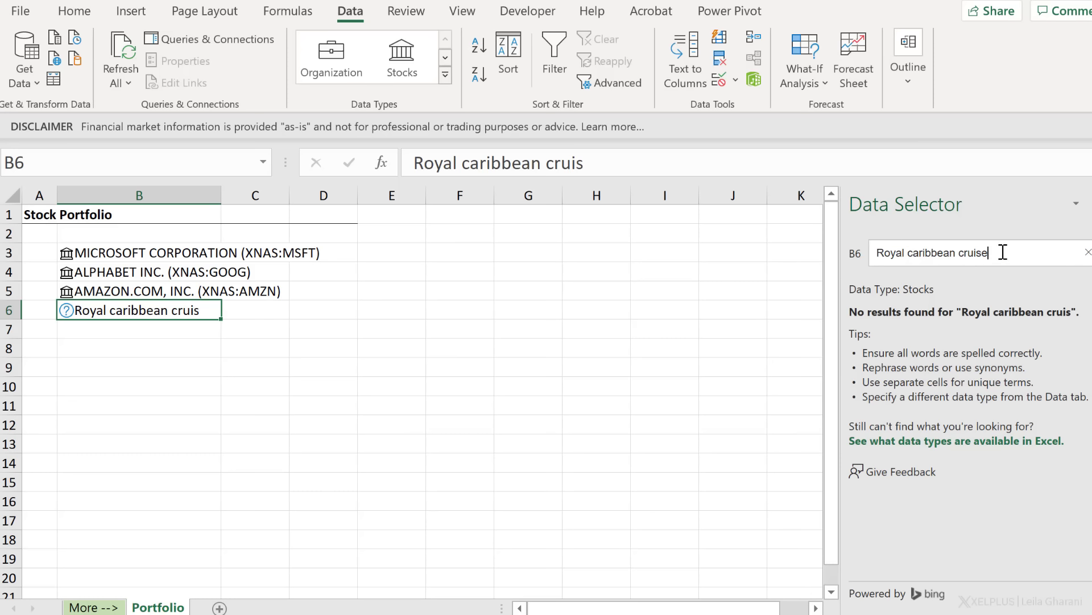
key("Return")
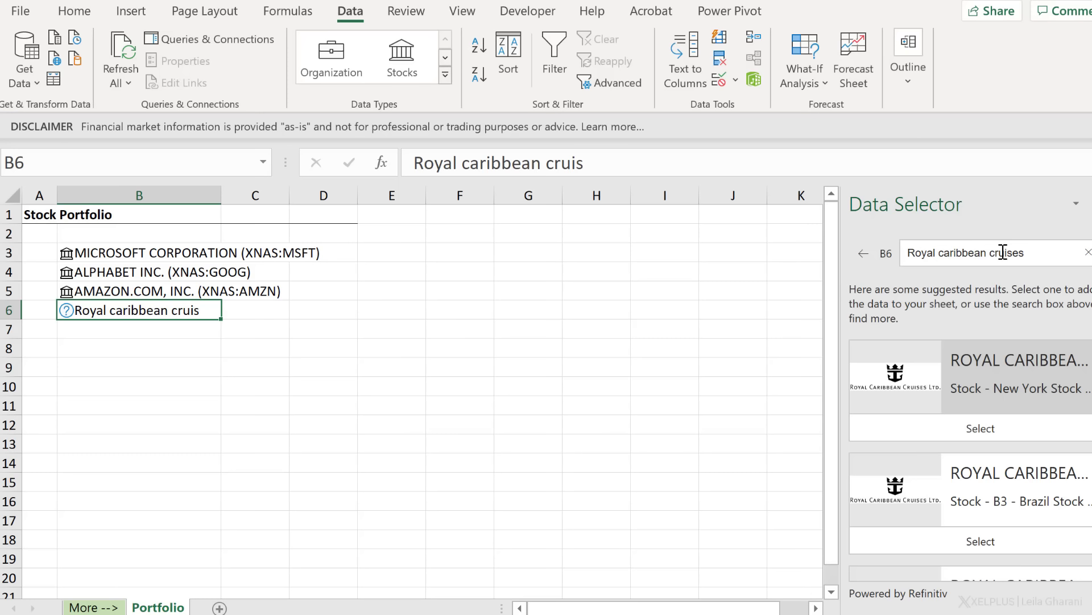
left_click(964, 438)
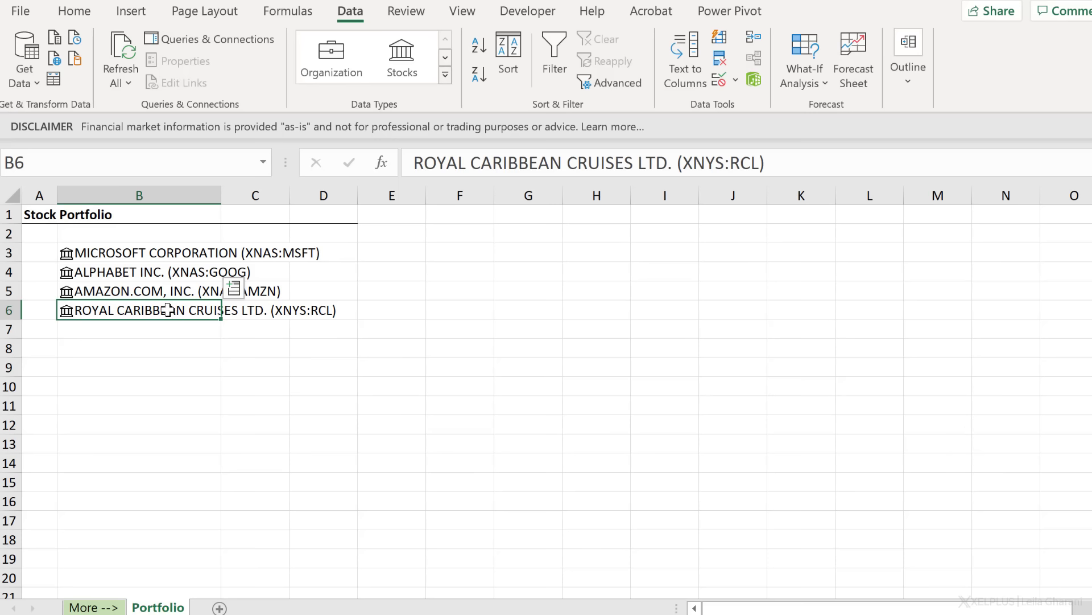
left_click(153, 260)
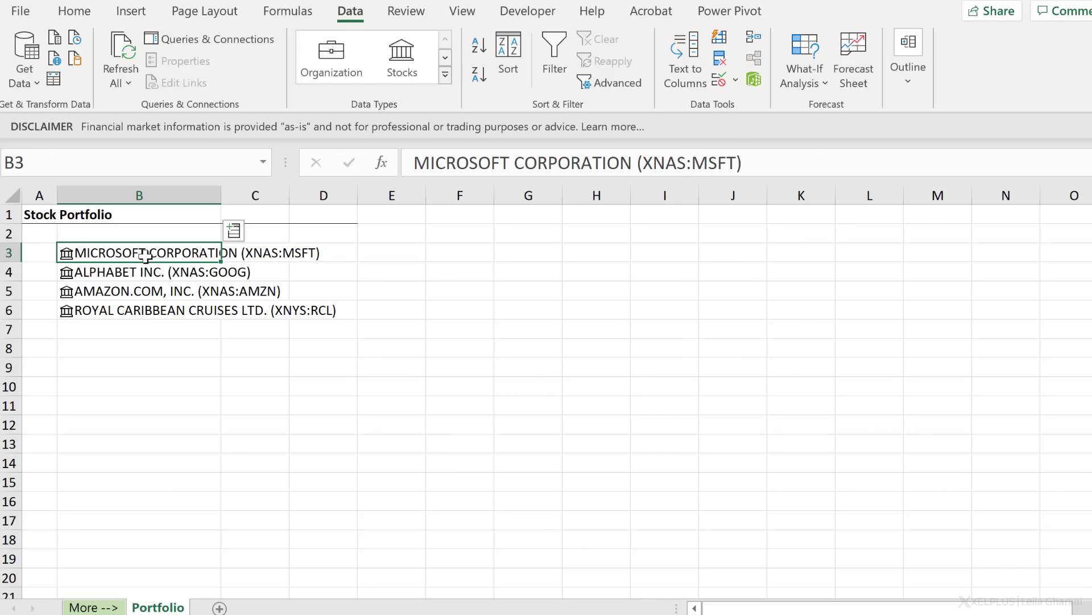
right_click(147, 256)
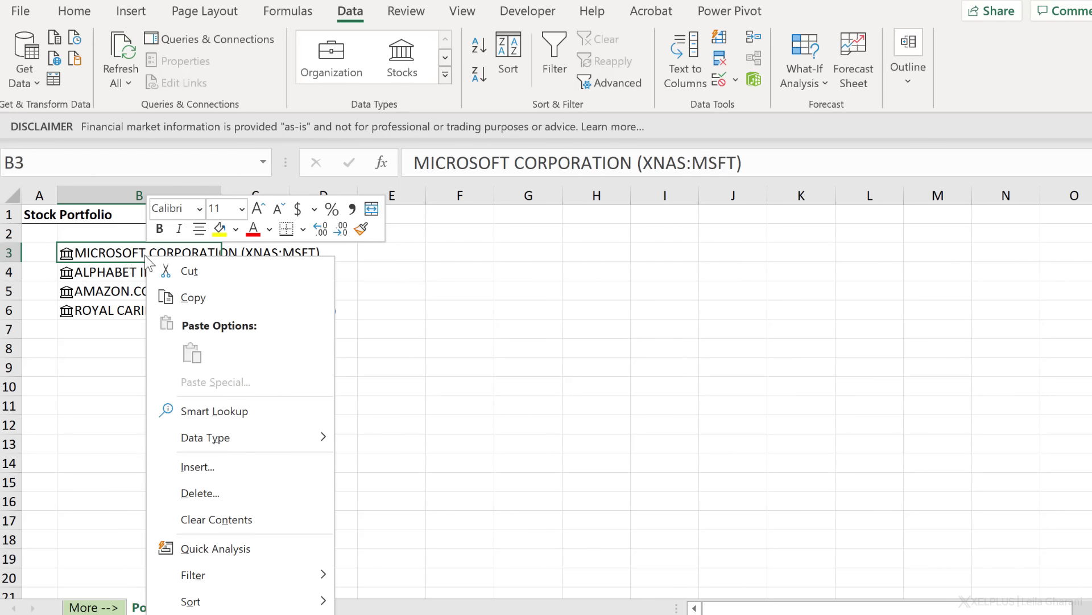
mouse_move(223, 443)
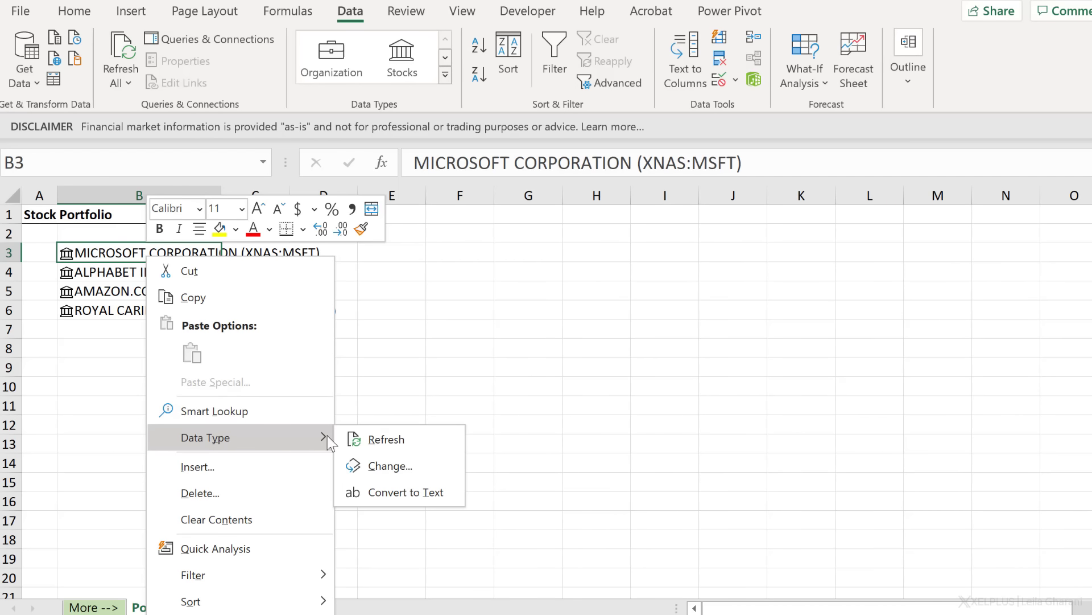
left_click(391, 466)
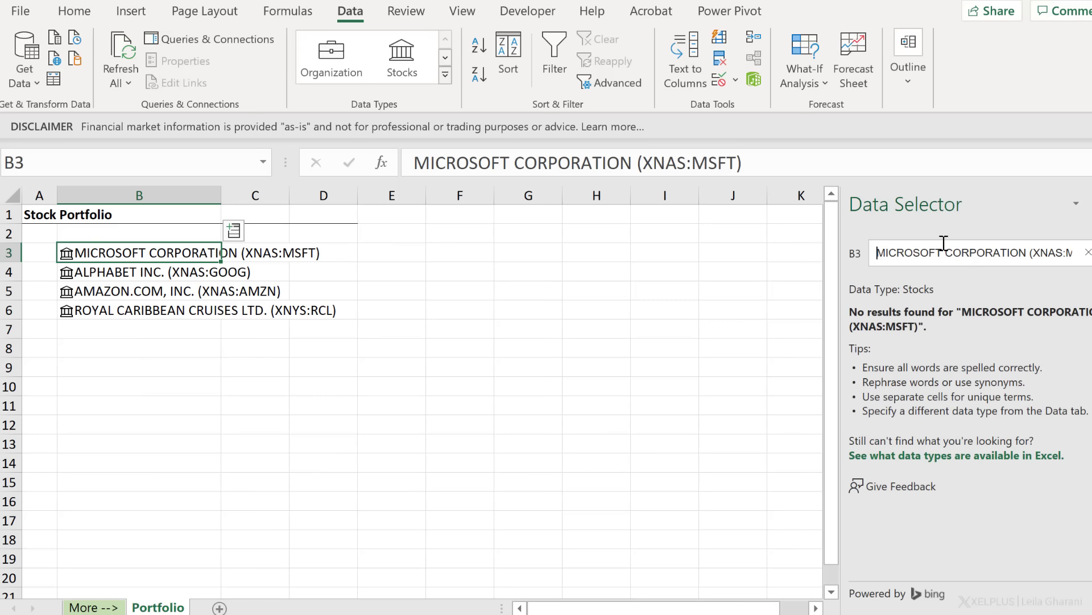
left_click_drag(944, 247, 1078, 270)
key("BackSpace")
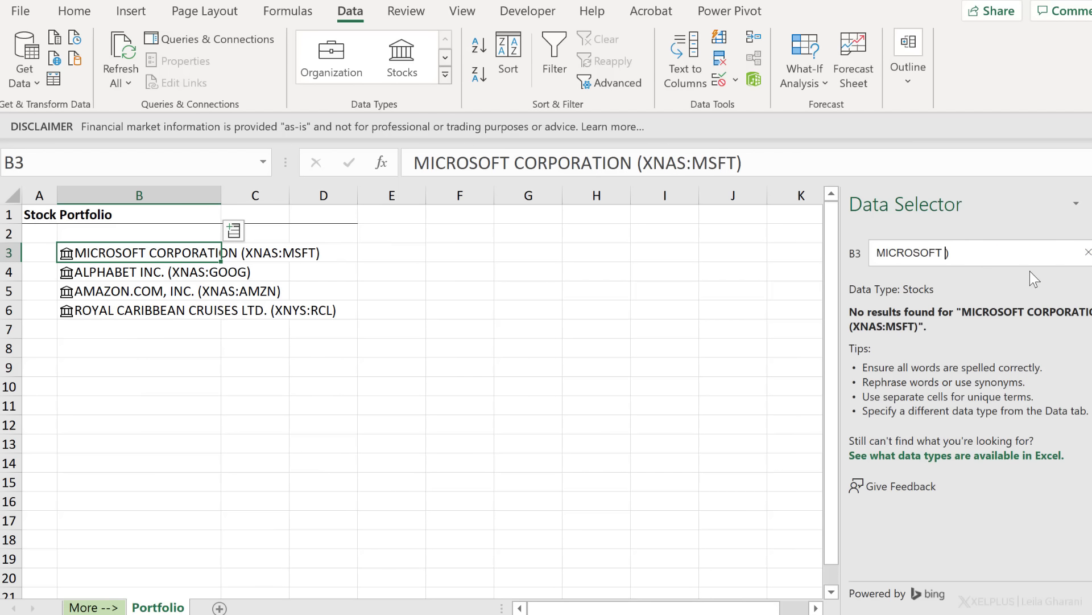
left_click(959, 253)
key("BackSpace")
key("BackSpace")
key("Return")
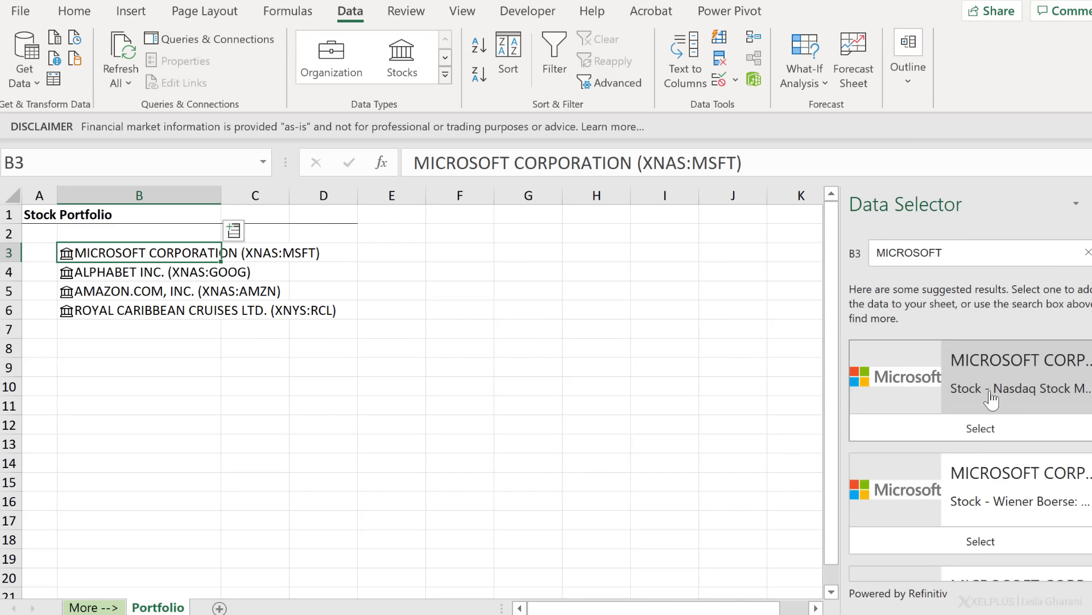
scroll(993, 407, "down", 3)
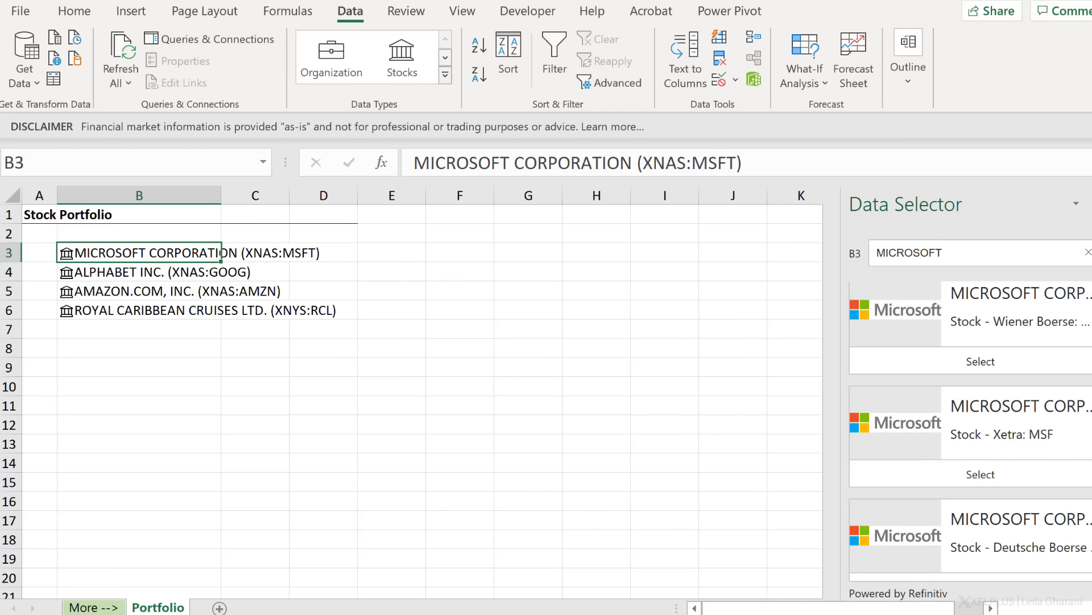
key("Escape")
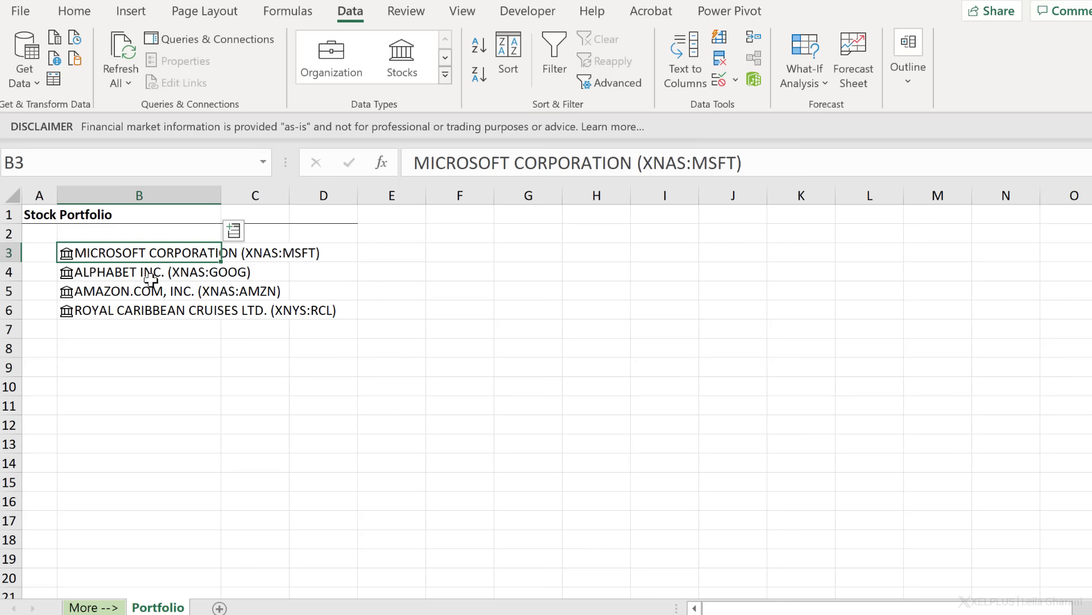
left_click_drag(165, 253, 165, 314)
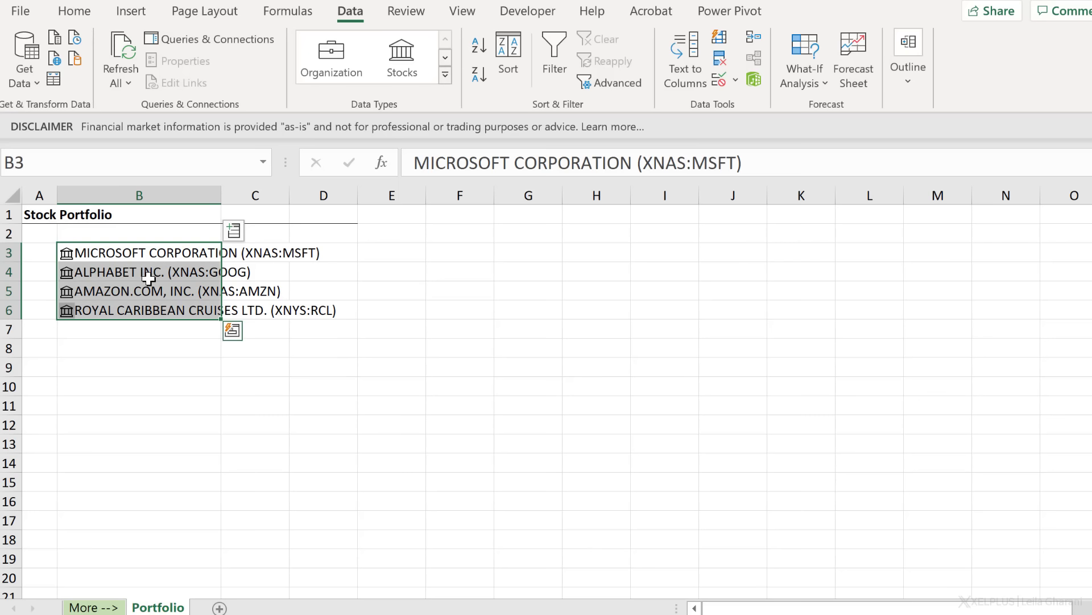
left_click(233, 230)
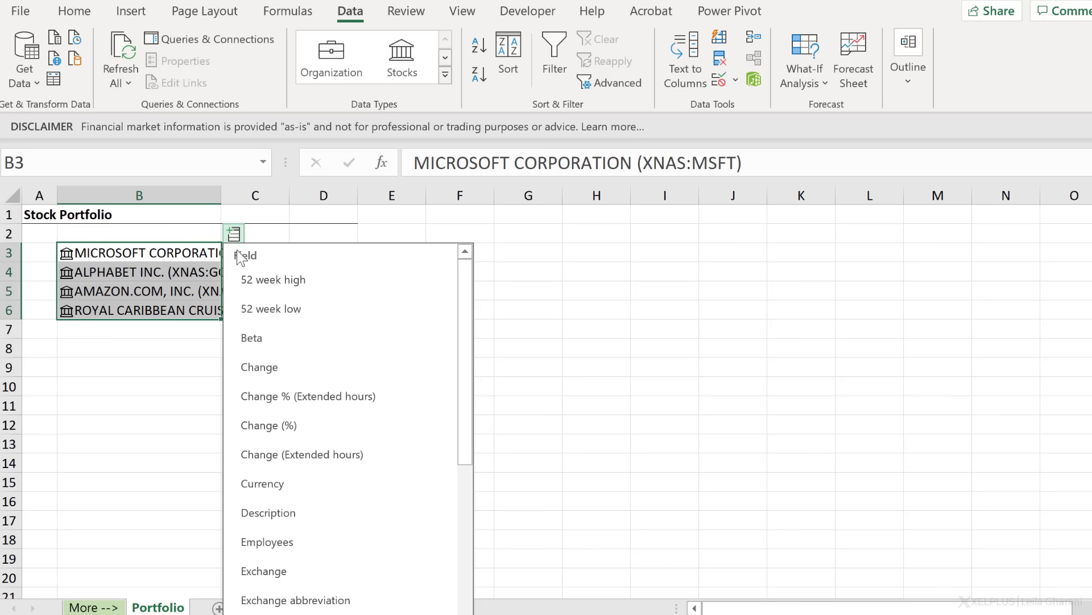
left_click(261, 285)
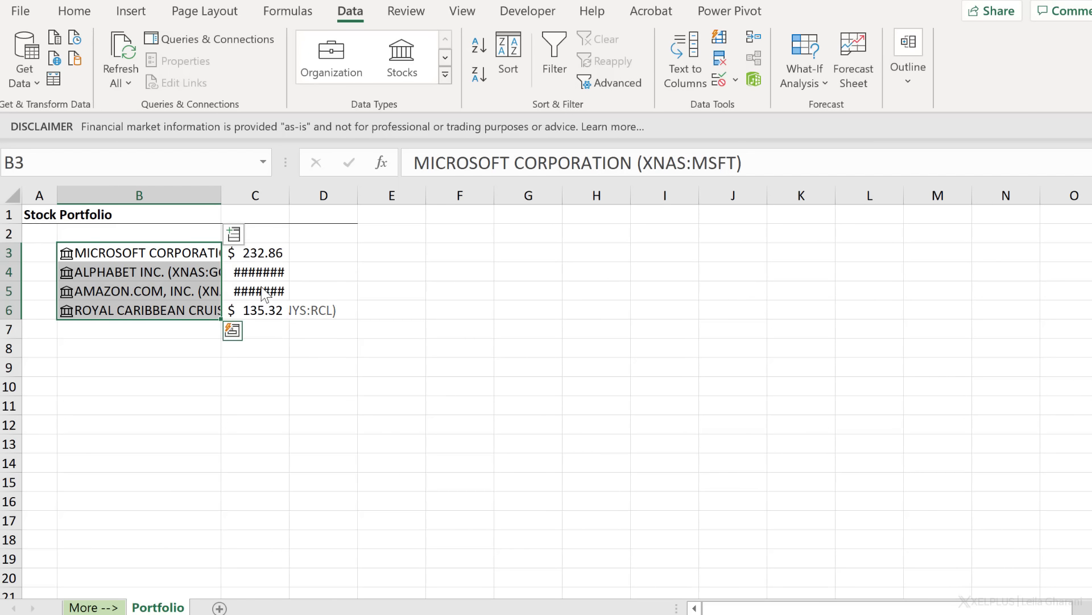
left_click(270, 250)
left_click_drag(288, 193, 311, 204)
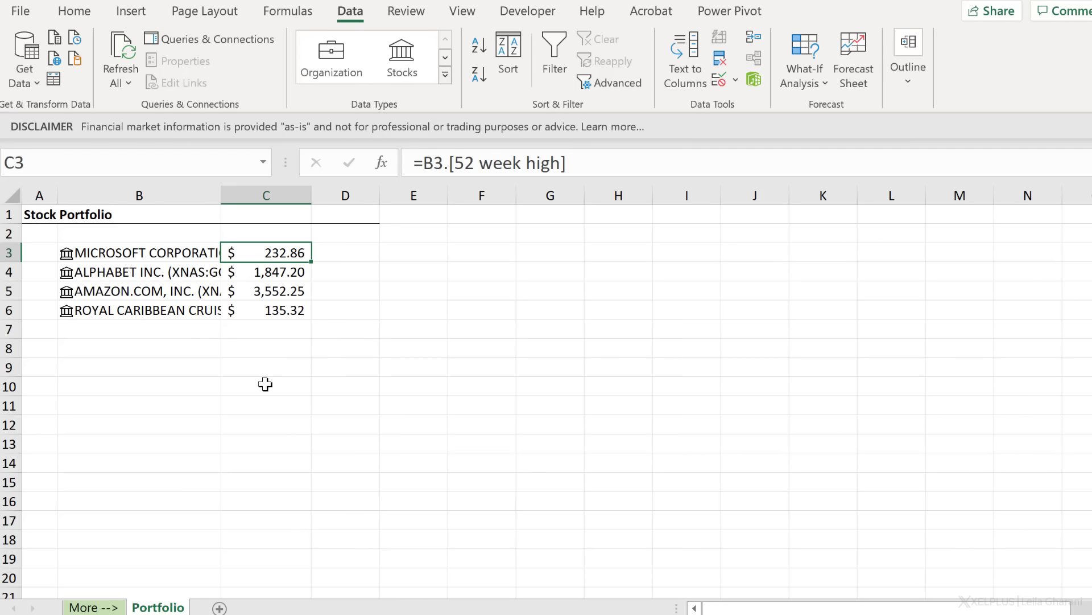
key("ctrl+z")
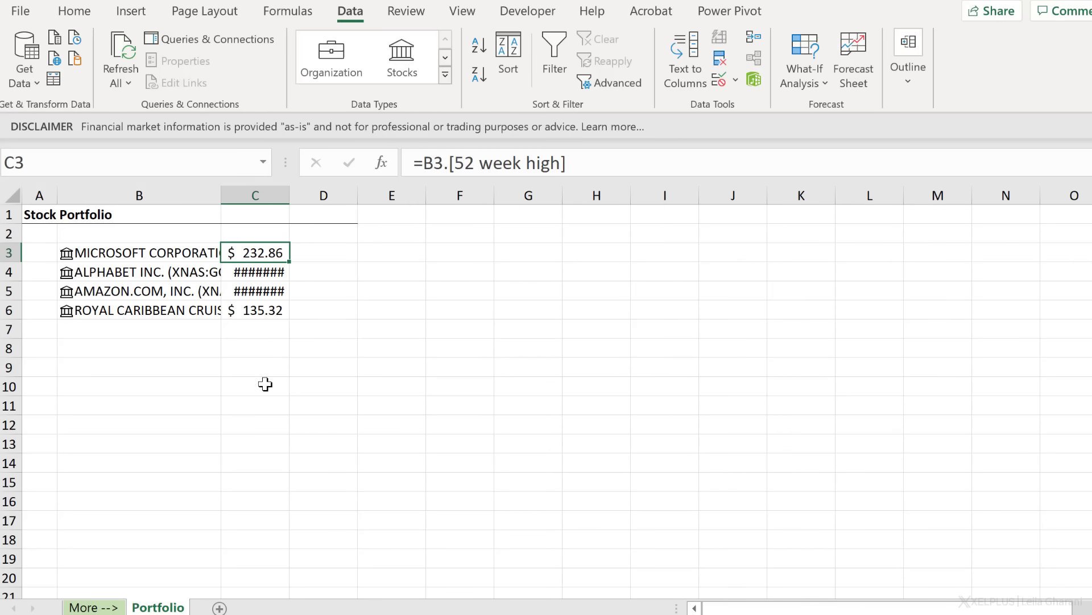
key("ctrl+z")
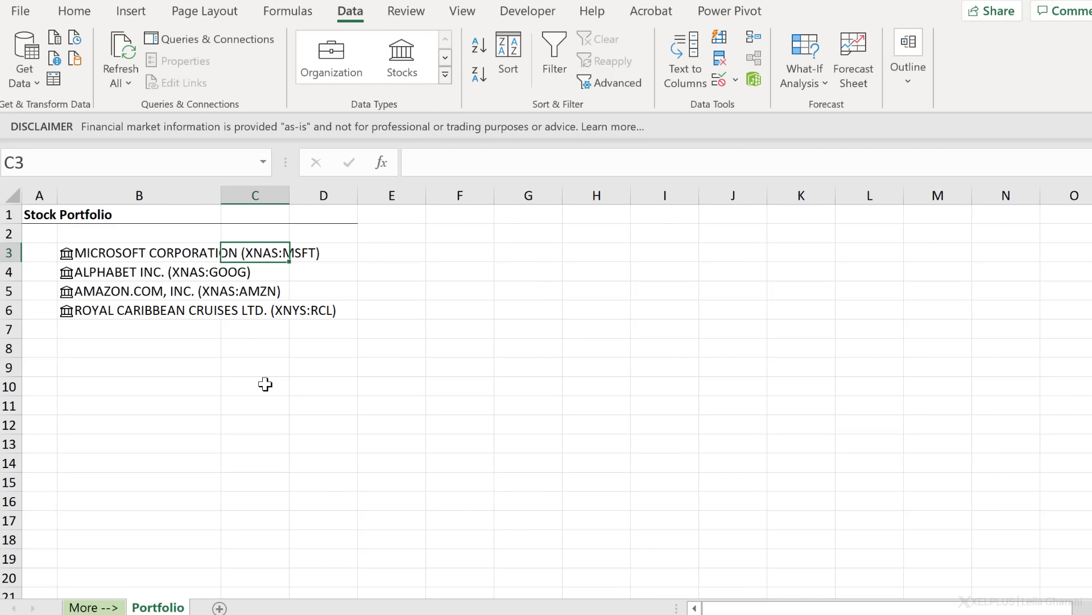
Turn the four stock names into a table with a 'Stock' header.
left_click(170, 259)
left_click_drag(171, 260, 172, 308)
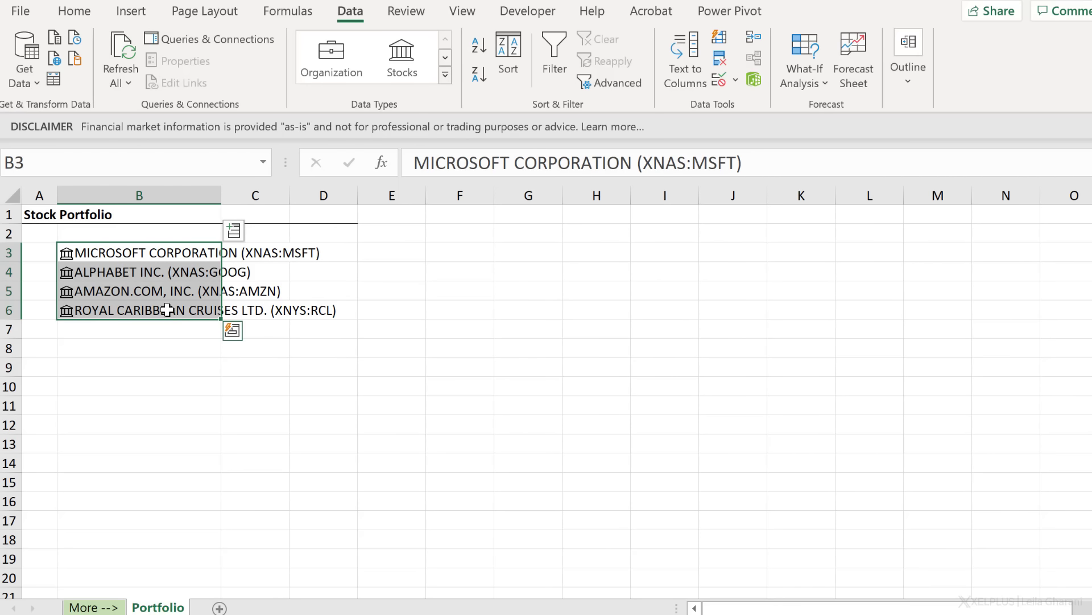
left_click(130, 12)
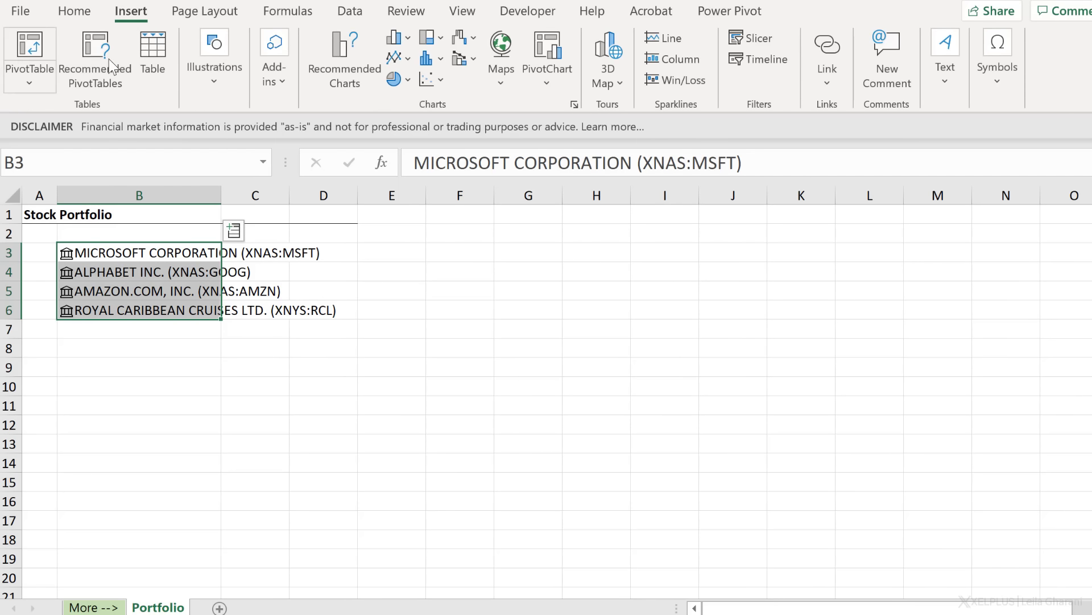
left_click(152, 52)
left_click(114, 251)
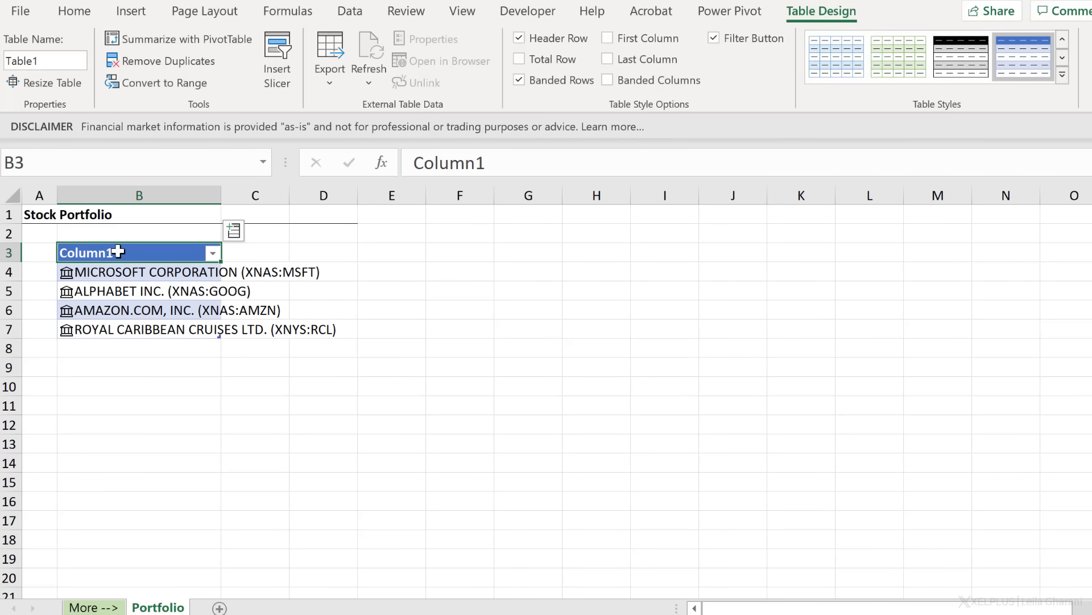
type("Stock")
key("Return")
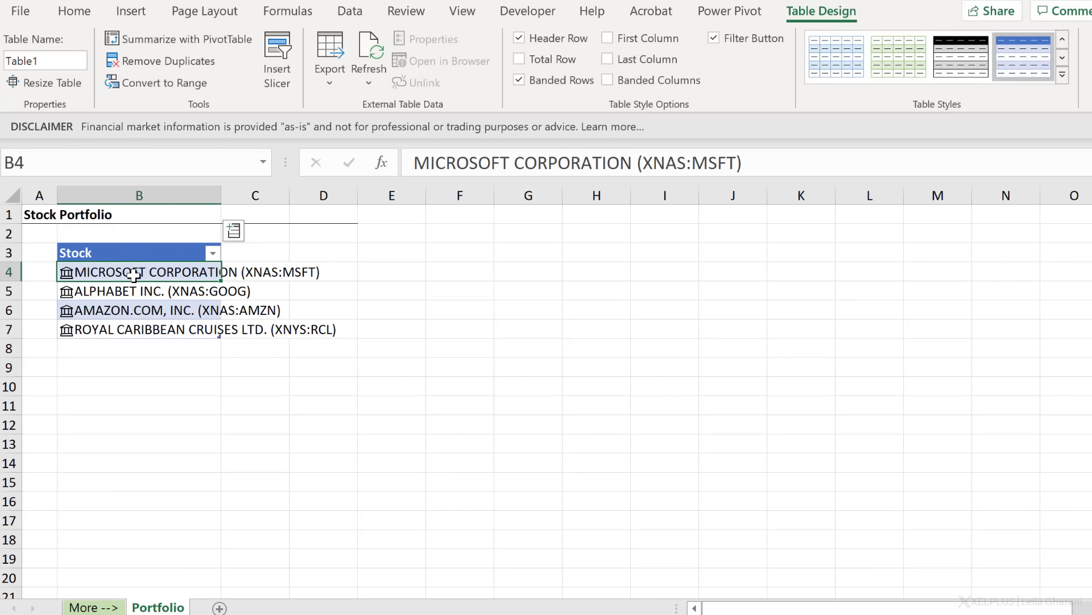
Clear the table style, give the Stock header a thick bottom border, and widen column B.
left_click(1062, 75)
left_click(836, 80)
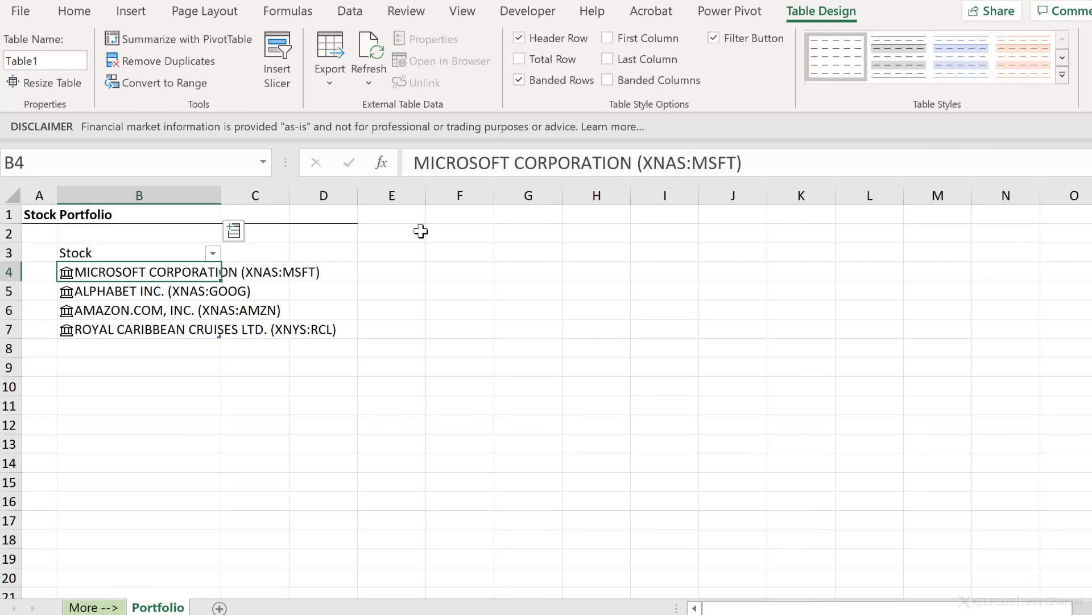
left_click(134, 252)
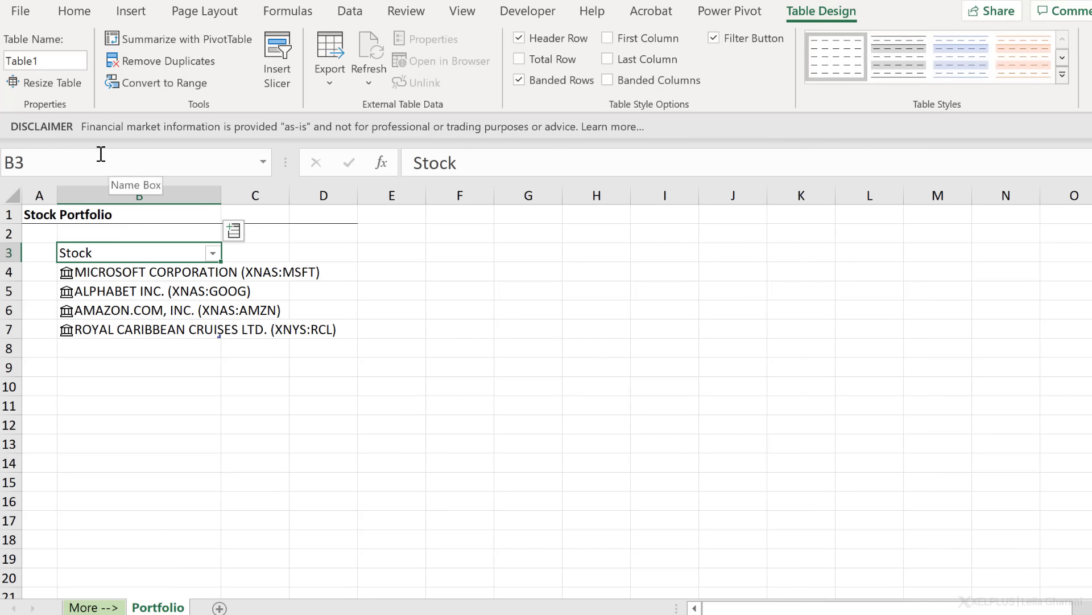
left_click(61, 9)
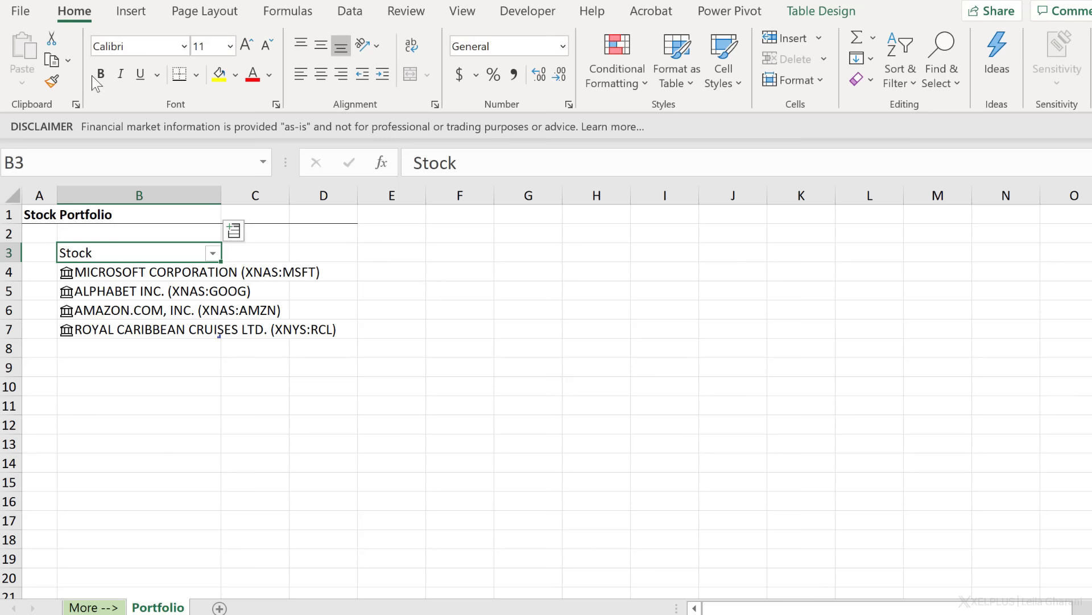
left_click(195, 74)
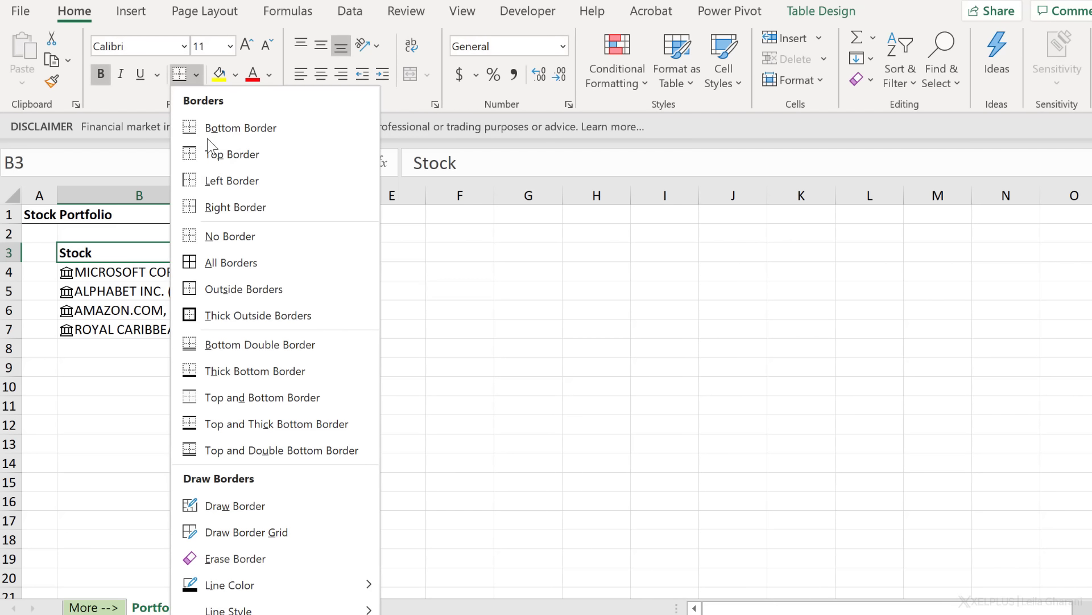
left_click(273, 373)
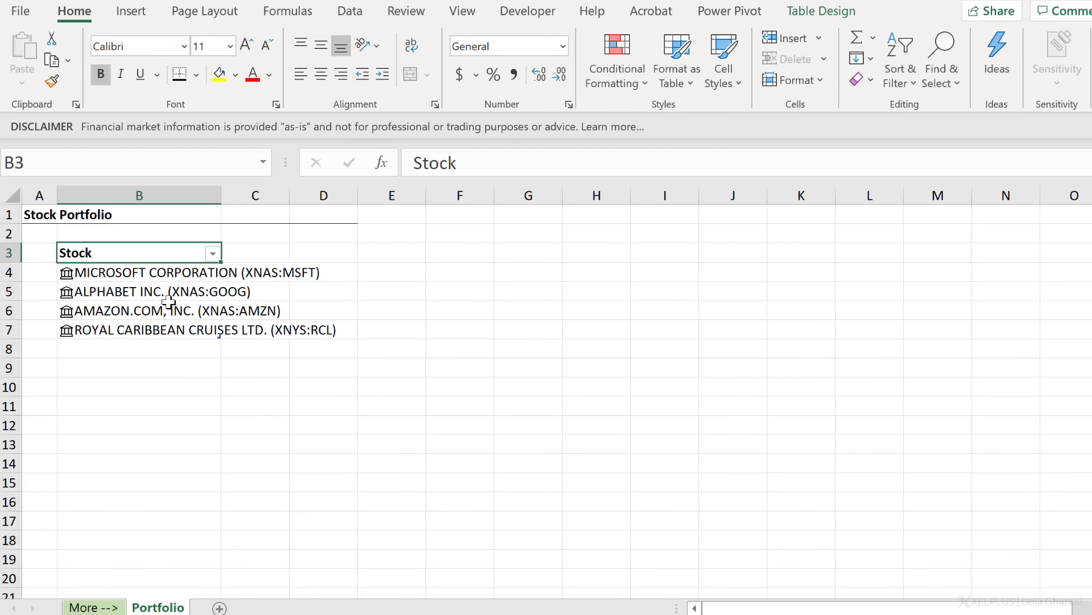
left_click(169, 302)
left_click_drag(221, 195, 301, 195)
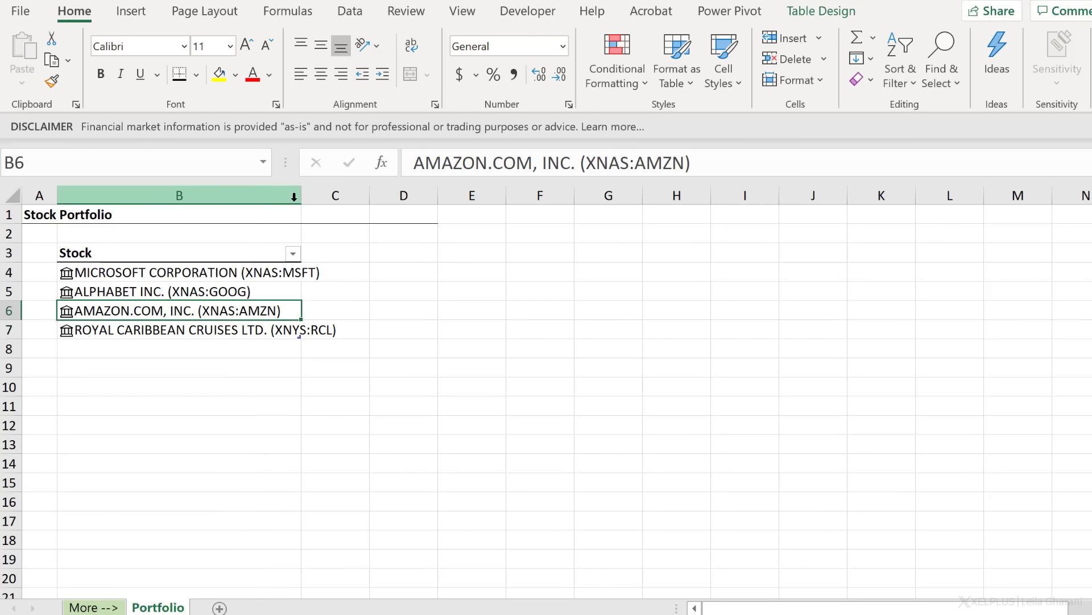
left_click(254, 287)
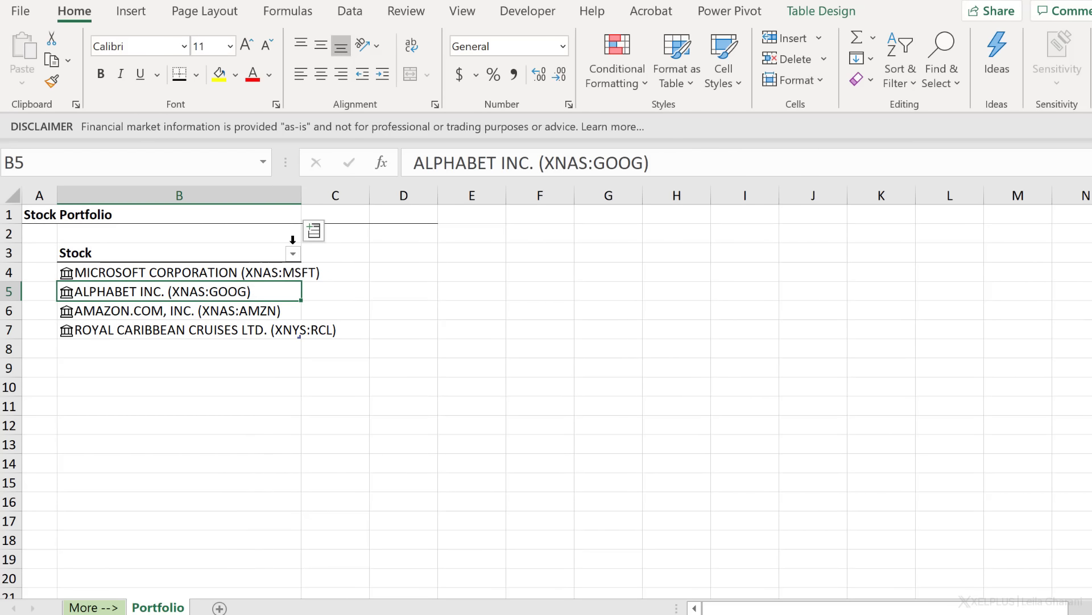
Rename the table from Table1 to TStocks.
left_click(821, 11)
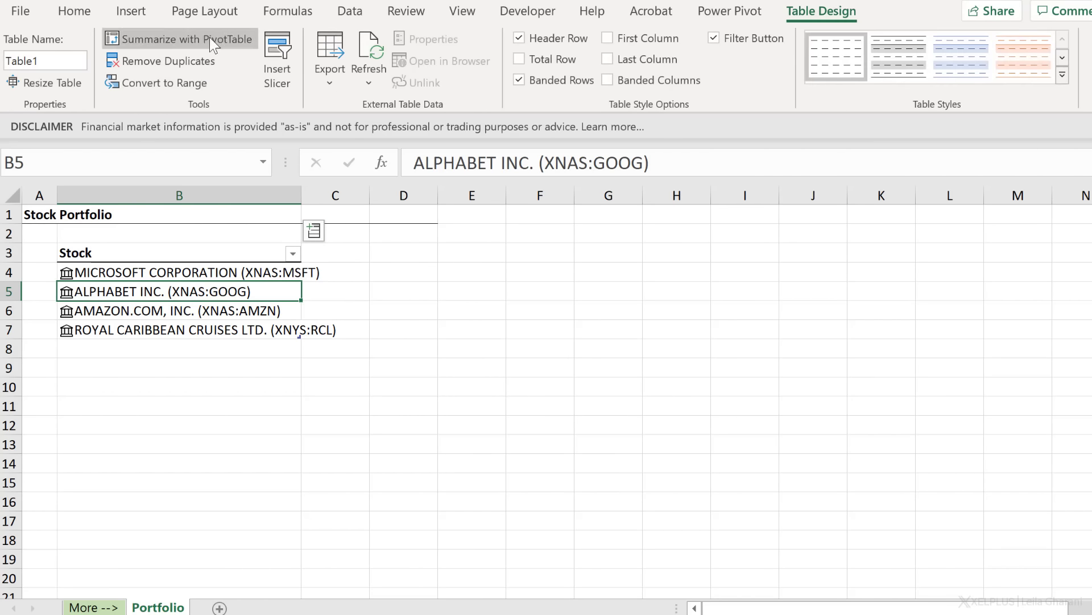
left_click(74, 61)
type("T")
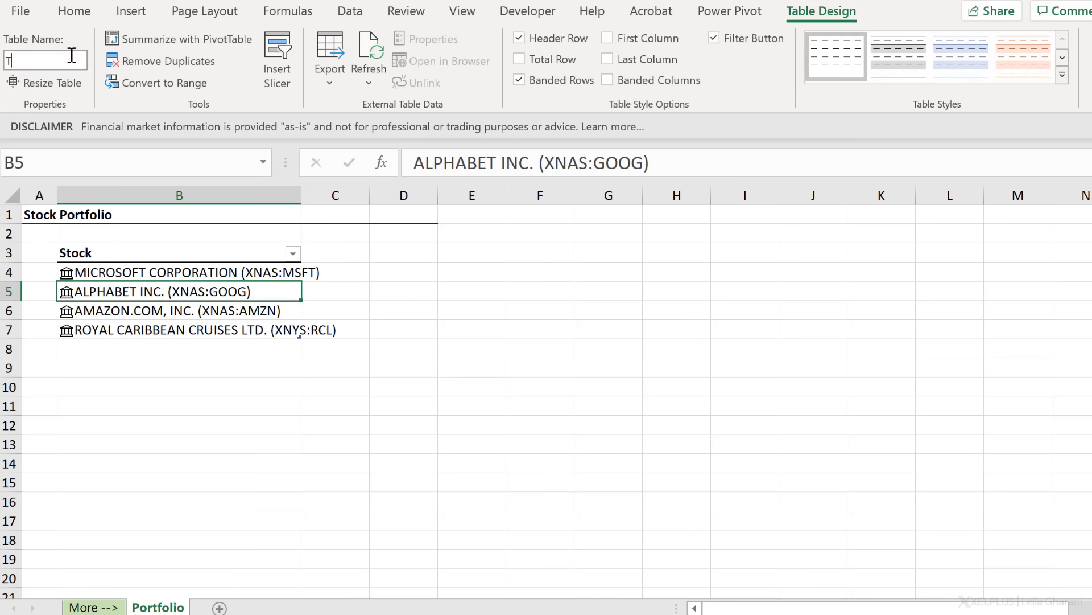
type("Stocks")
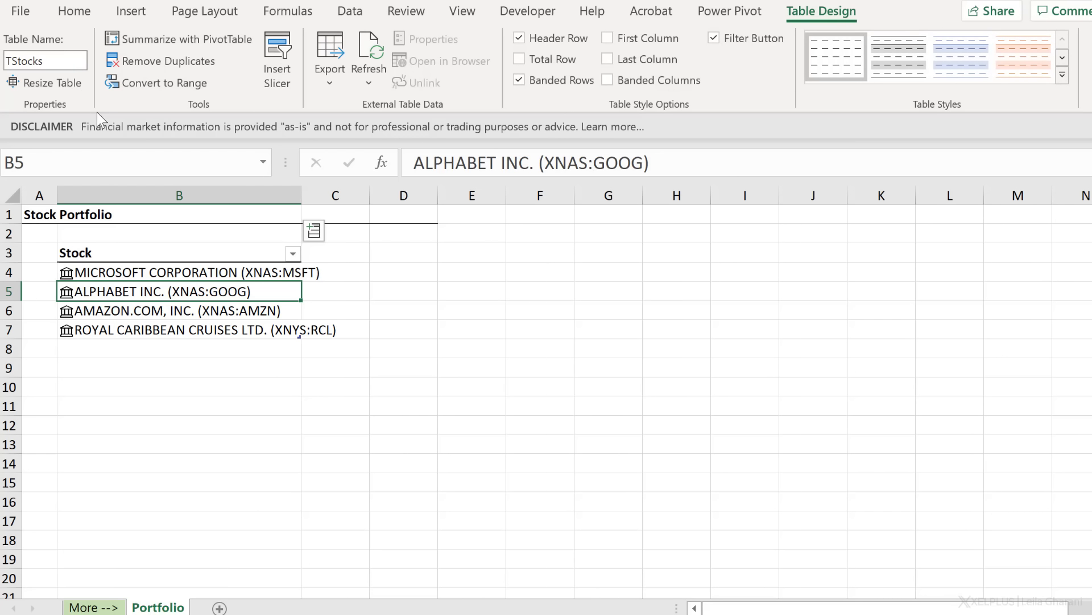
key("Return")
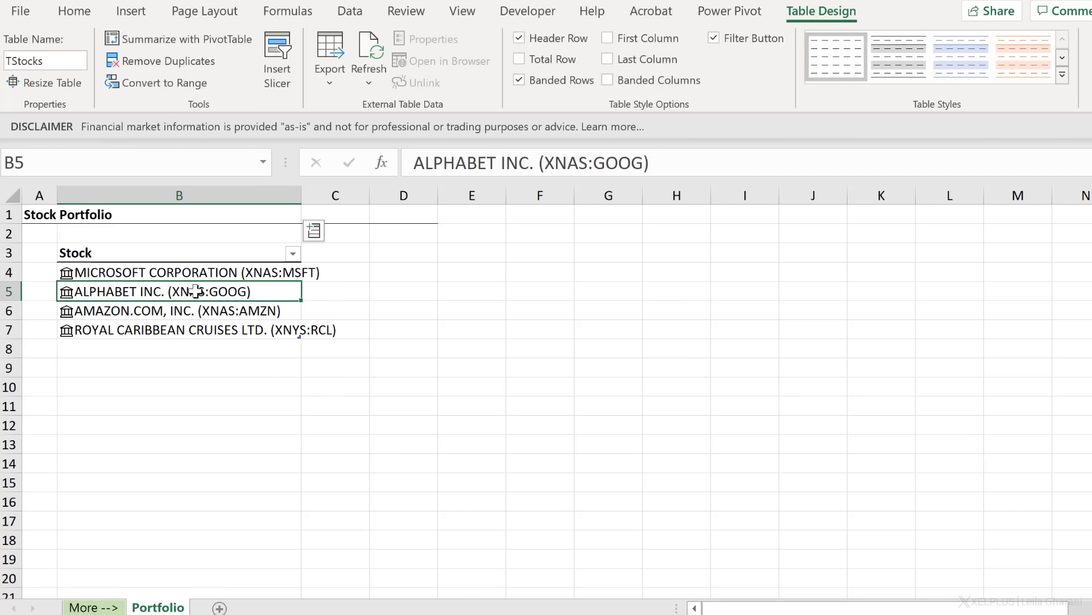
Add the Ticker symbol stock field as column C and autofit it to its header.
left_click(314, 231)
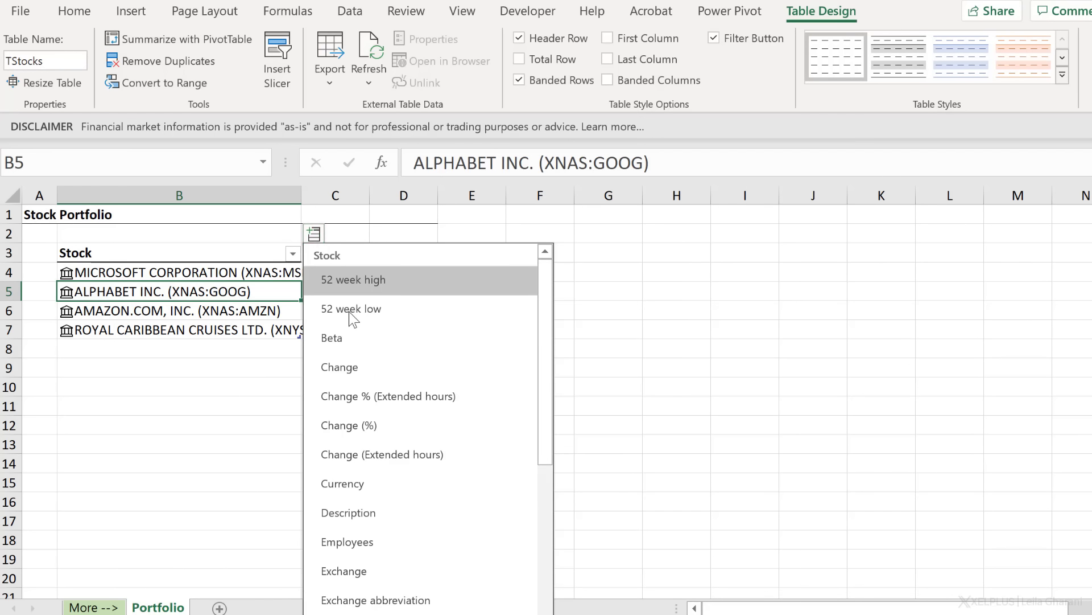
scroll(371, 340, "down", 6)
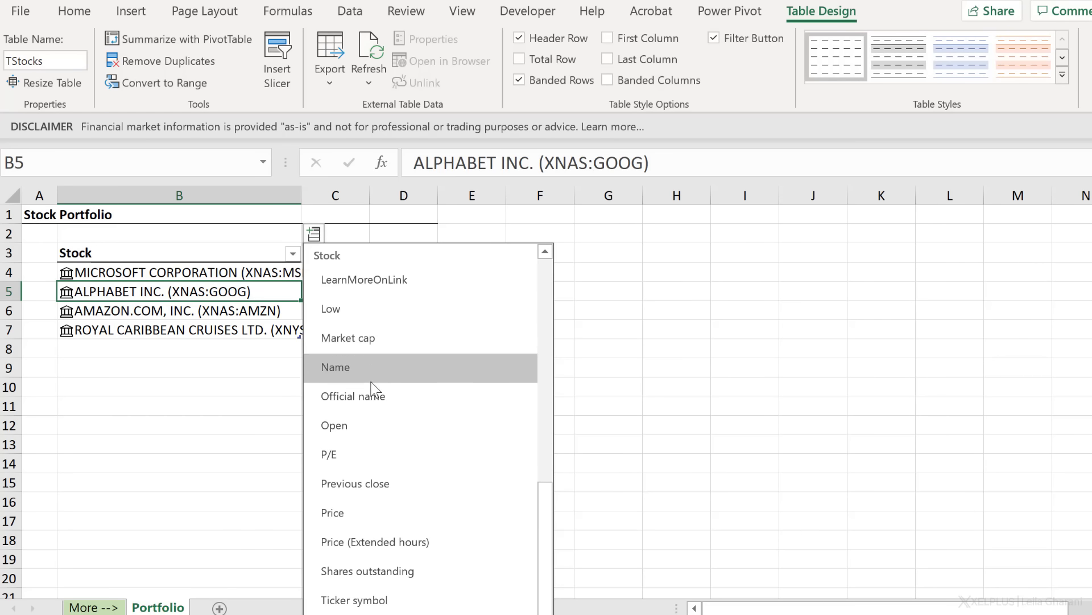
left_click(385, 602)
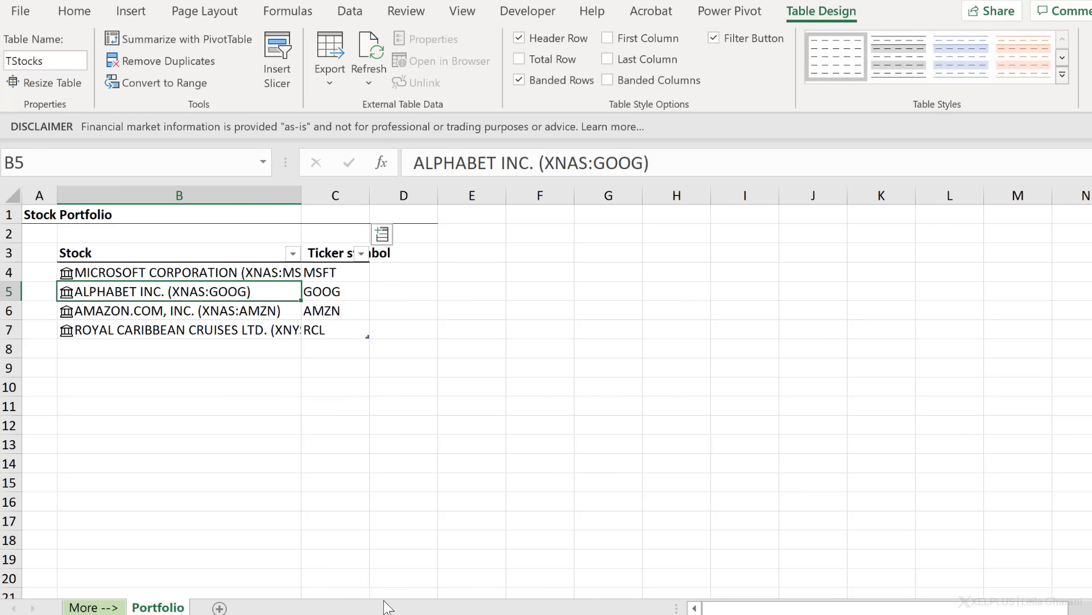
left_click(328, 283)
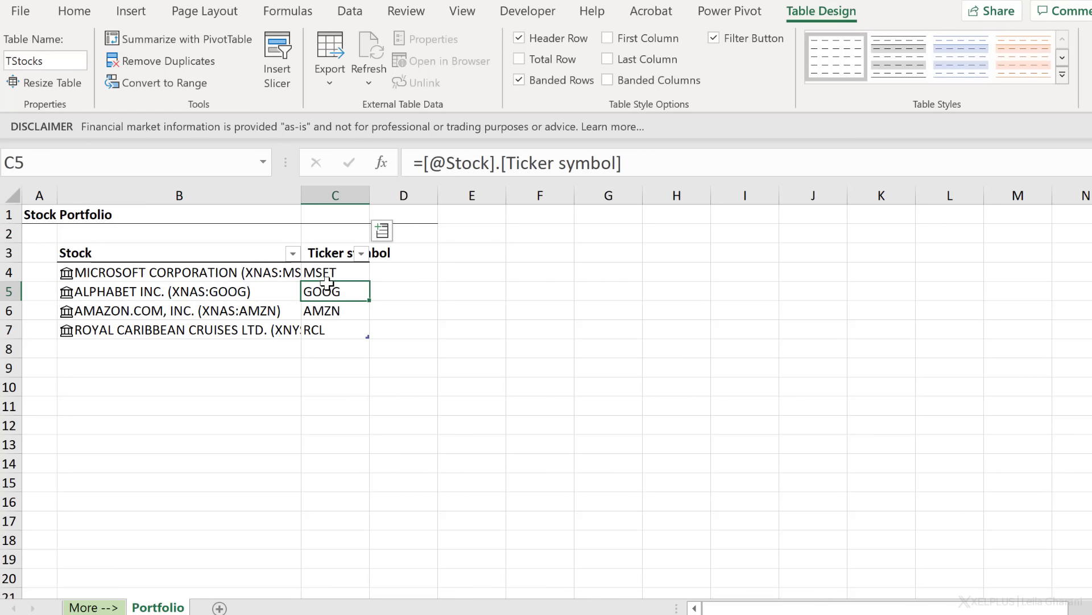
left_click(385, 269)
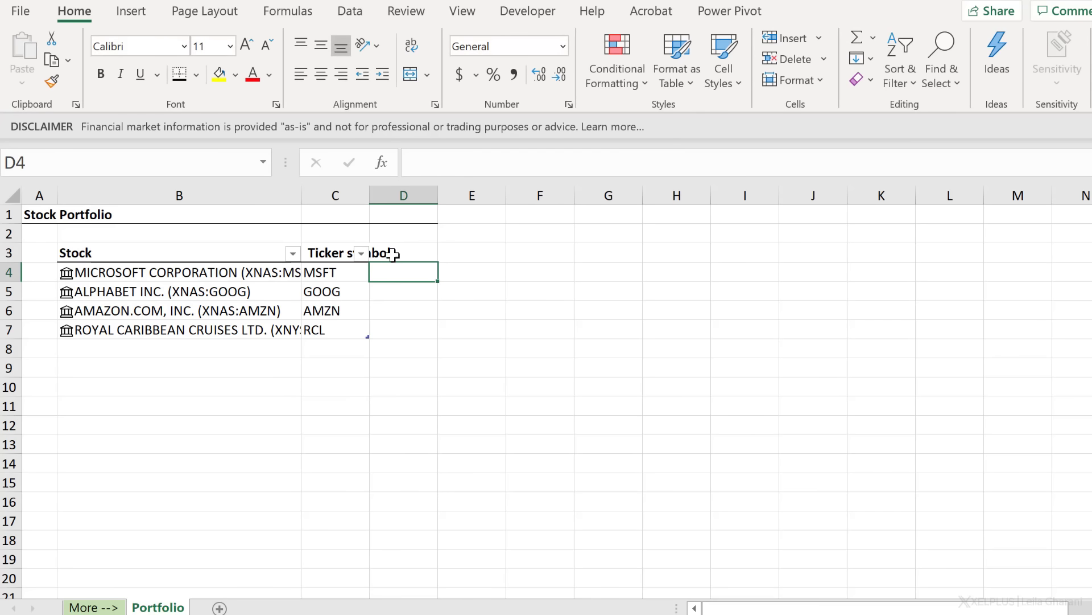
left_click(396, 246)
left_click_drag(370, 195, 391, 200)
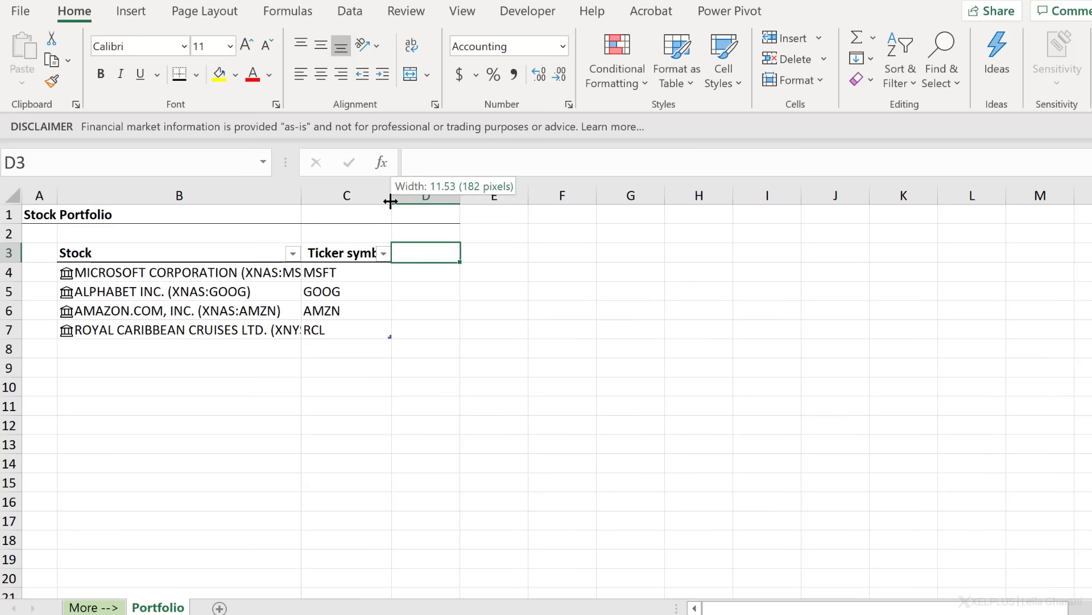
double_click(390, 201)
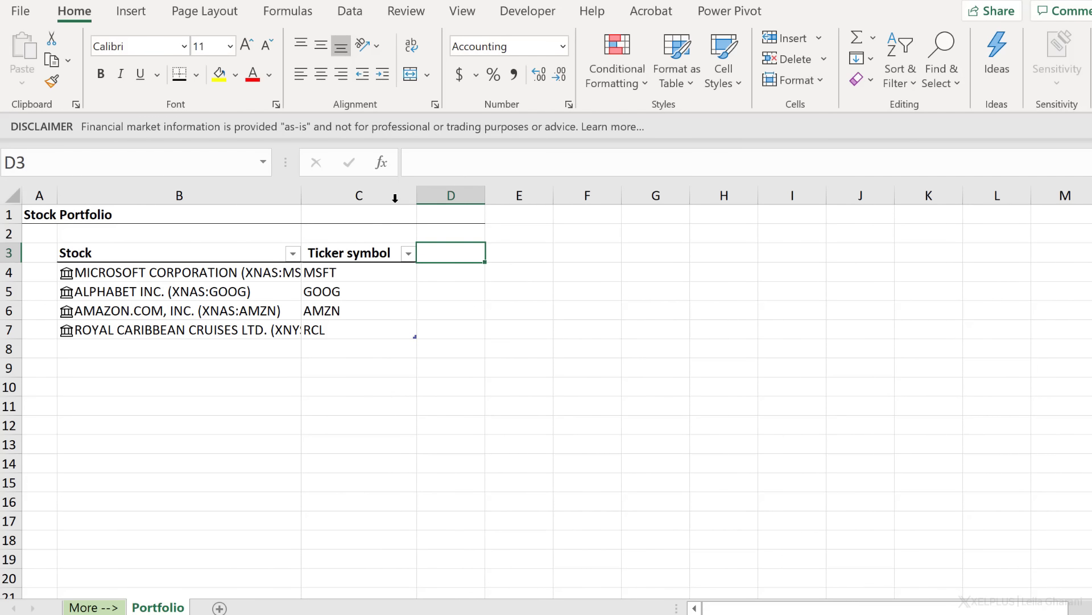
Enter a plain 'Shares' header in D3, undoing the Shares outstanding field suggestion.
type("Shares outstanding")
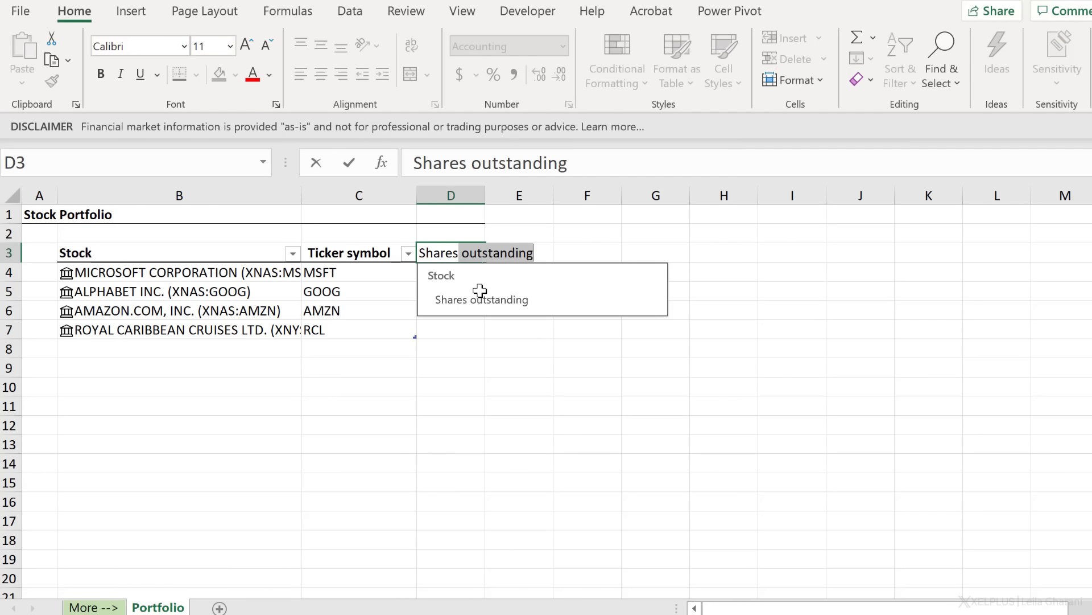
left_click(486, 300)
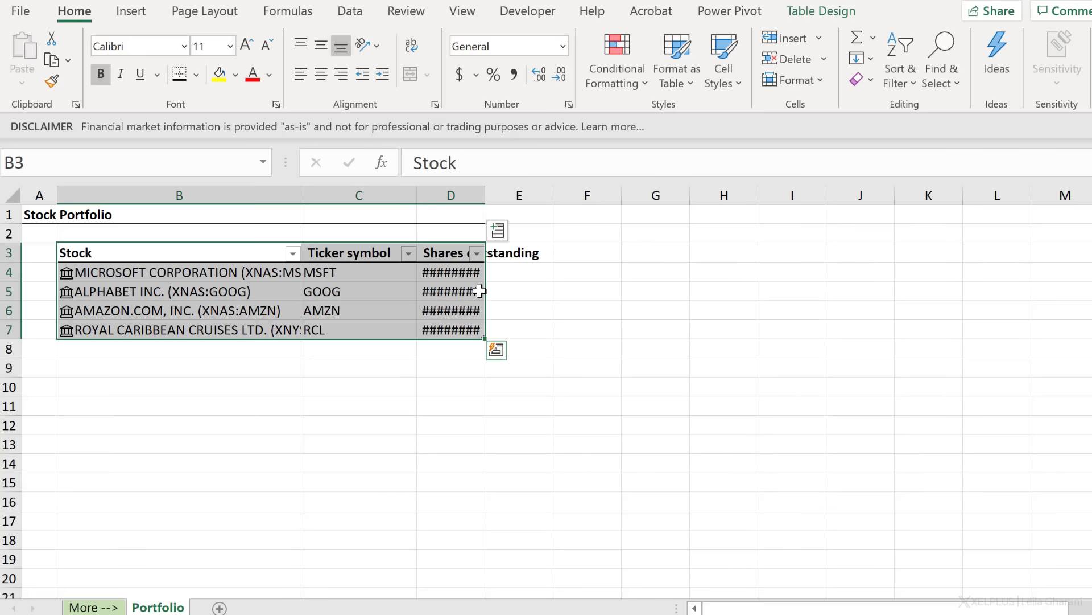
left_click(479, 289)
left_click_drag(485, 195, 534, 195)
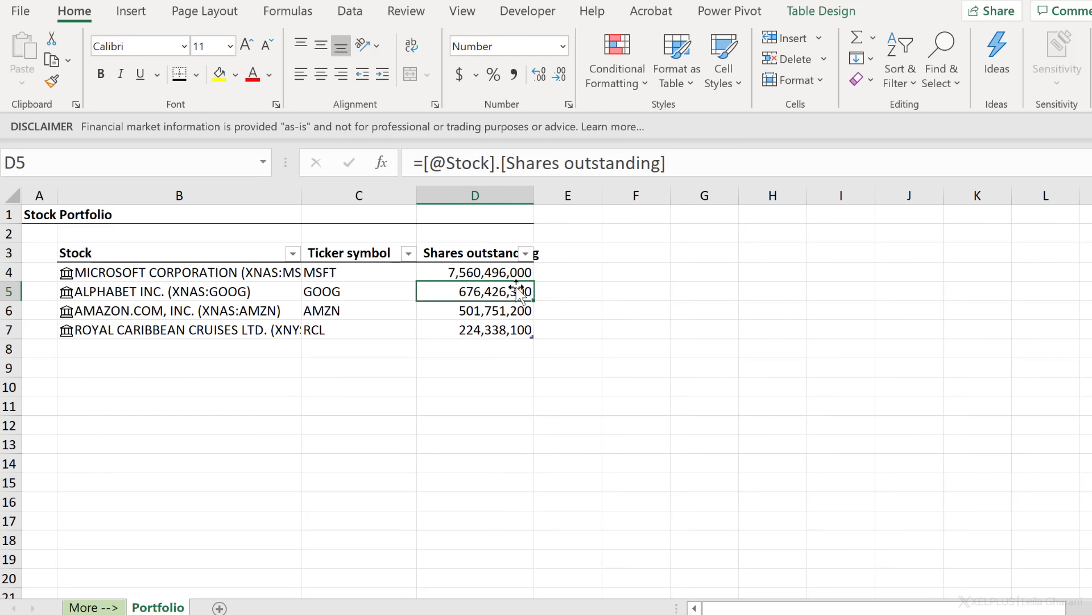
key("ctrl+z")
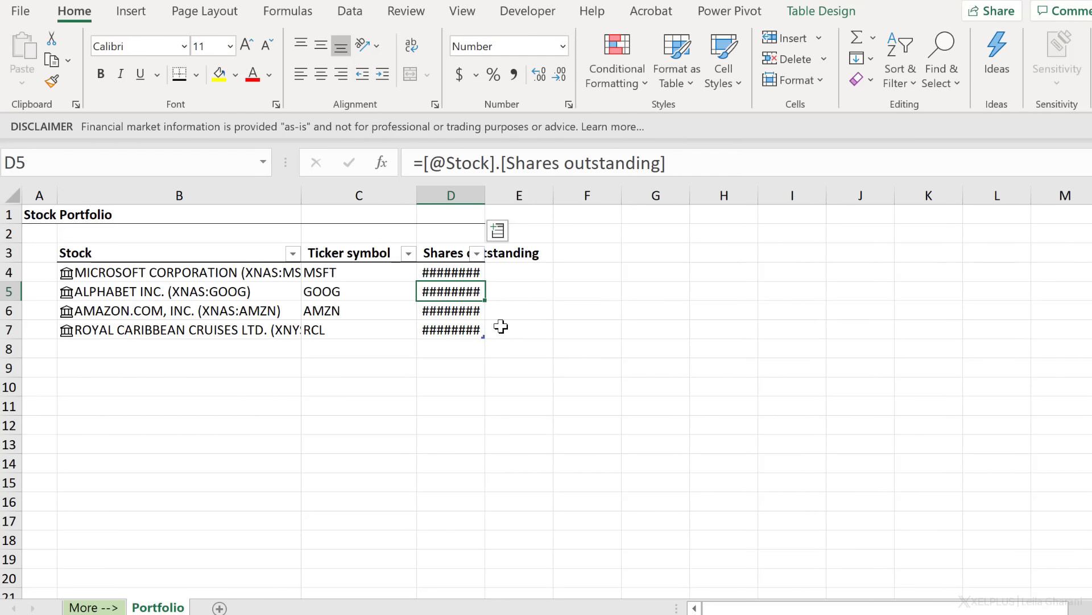
key("ctrl+z")
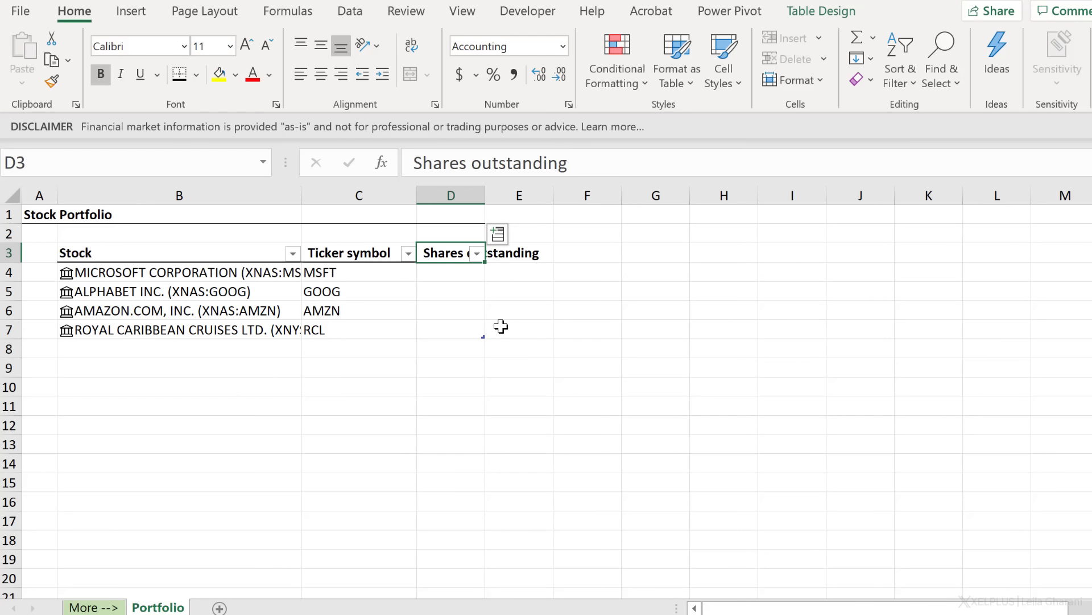
type("Shar")
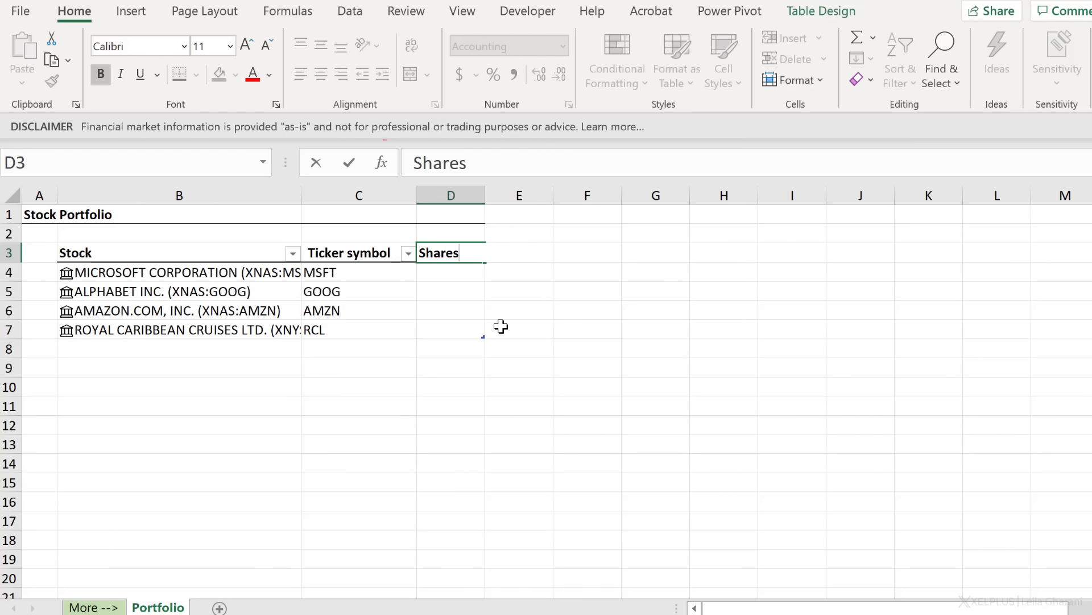
type("es")
key("Return")
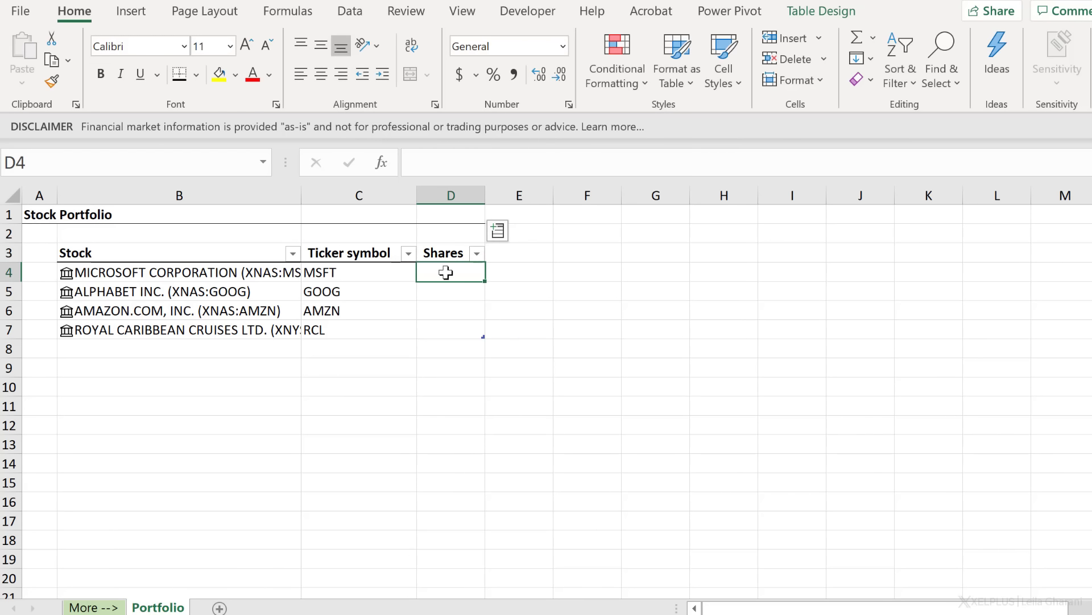
Fill the Shares cells D4:D7 Gold Lighter 80%, then add a gold-filled Buy Price column in E.
left_click_drag(446, 273, 444, 331)
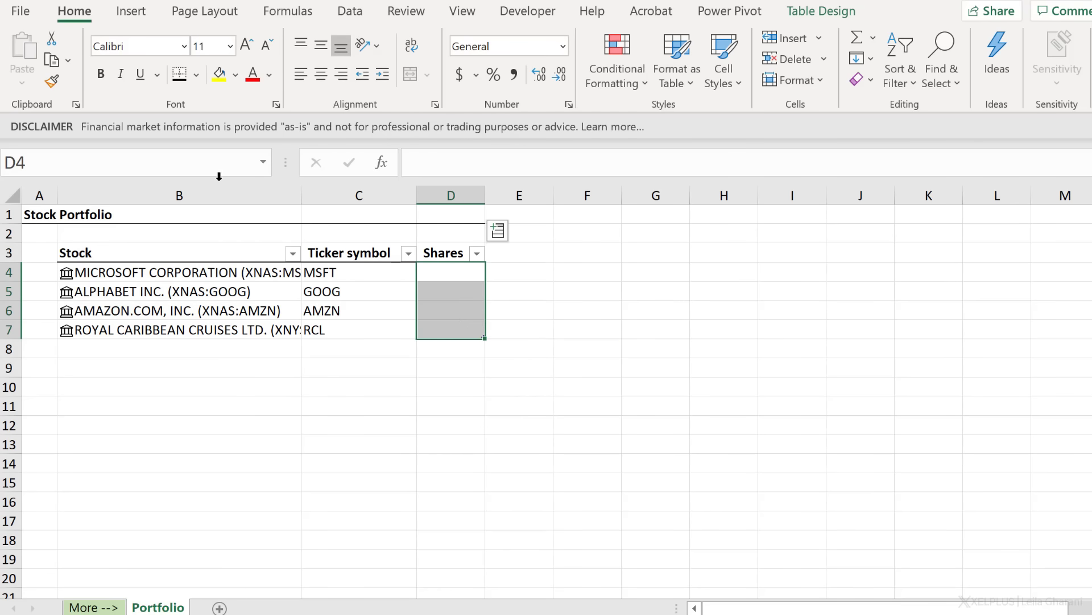
left_click(235, 76)
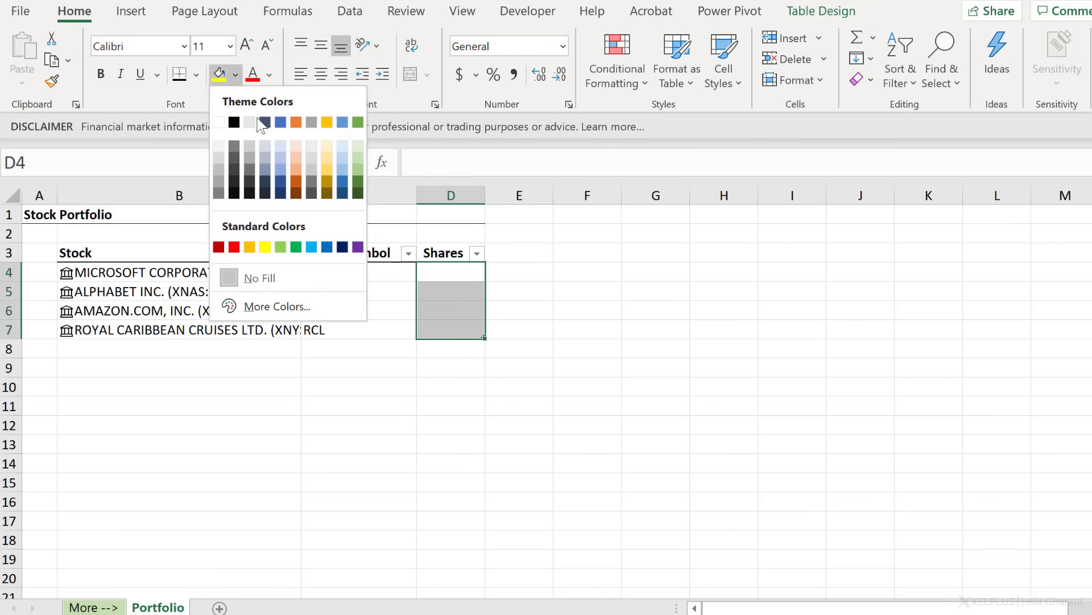
left_click(325, 147)
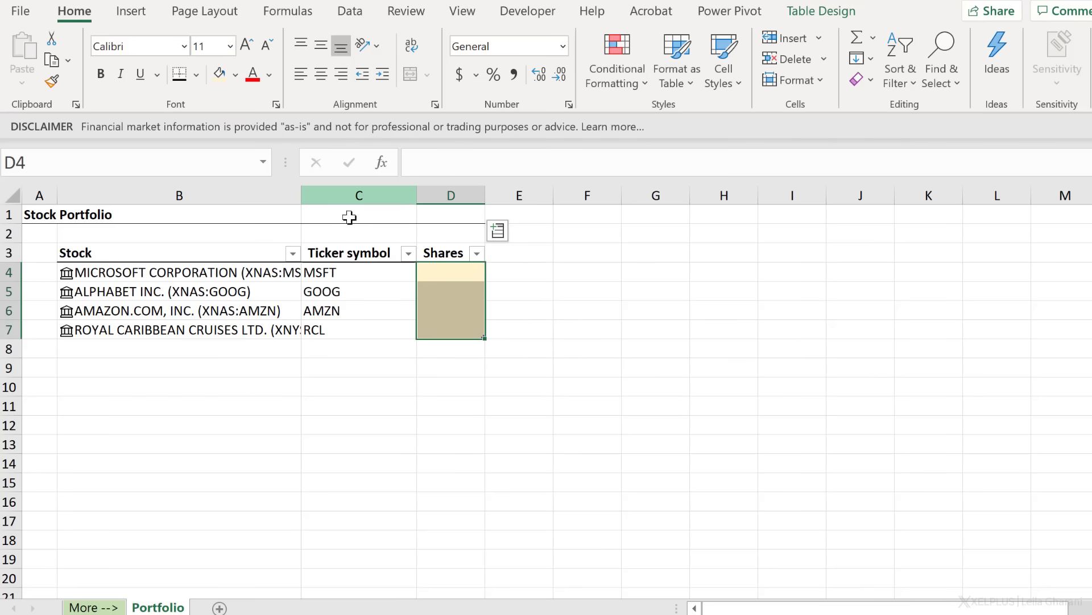
left_click(517, 251)
type("Buy Price")
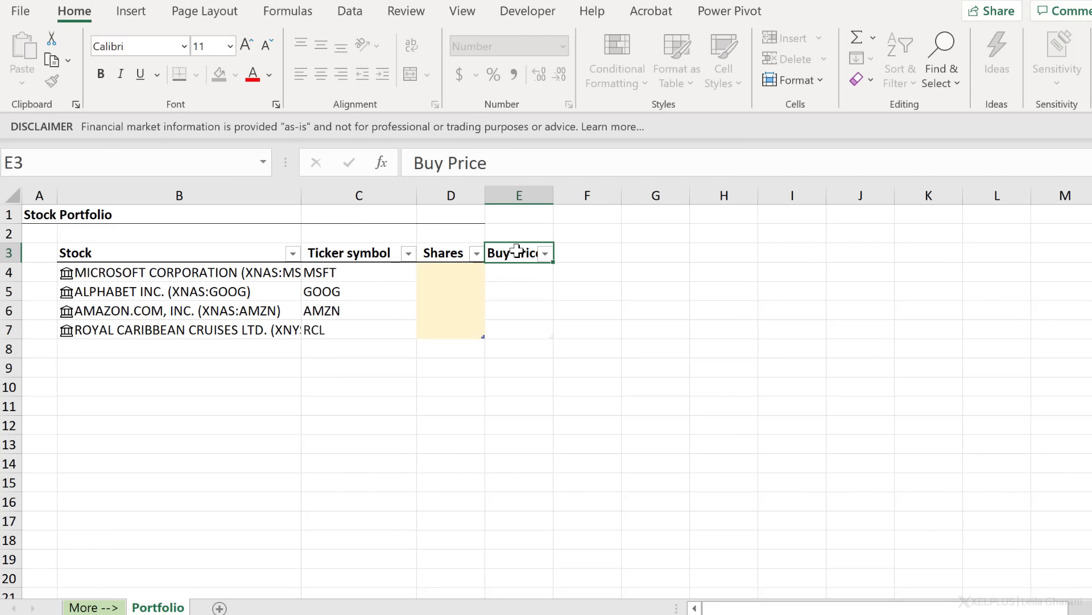
key("Return")
left_click_drag(511, 269, 514, 325)
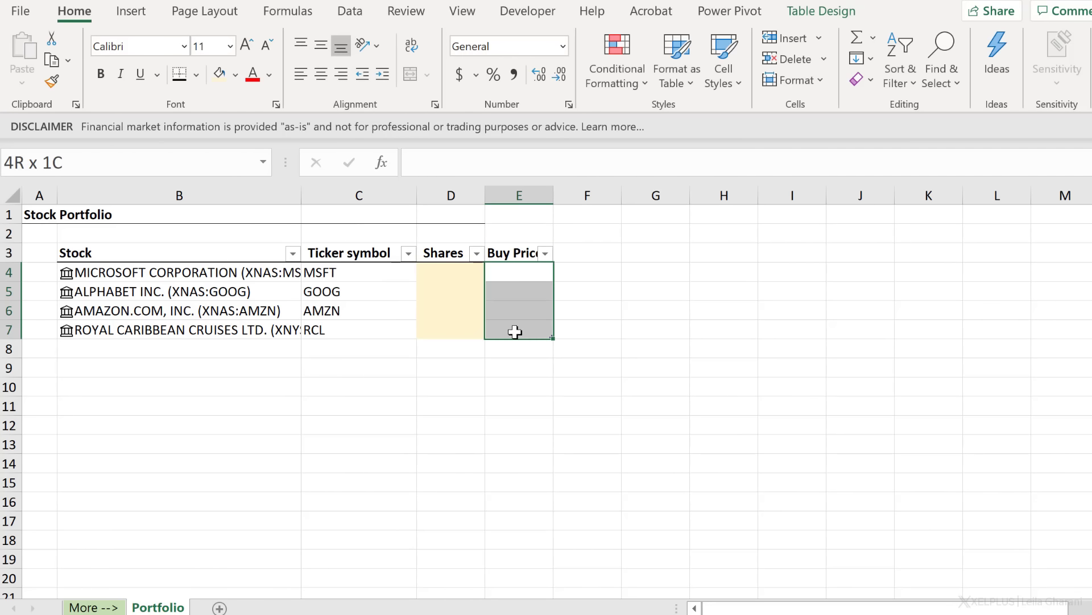
left_click(220, 73)
left_click(596, 260)
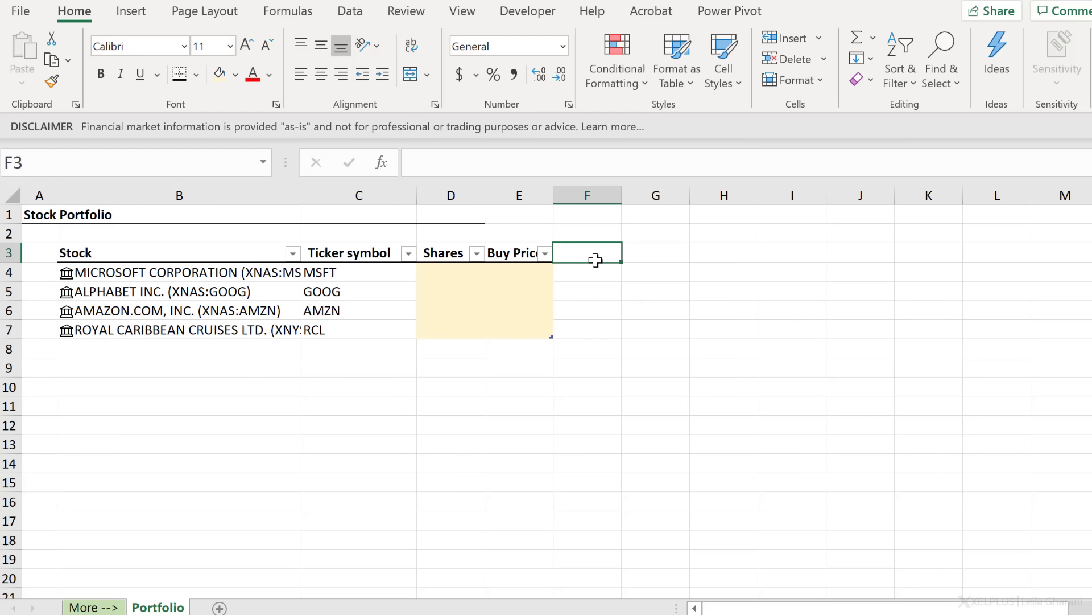
type("Portfolio Cost")
key("Return")
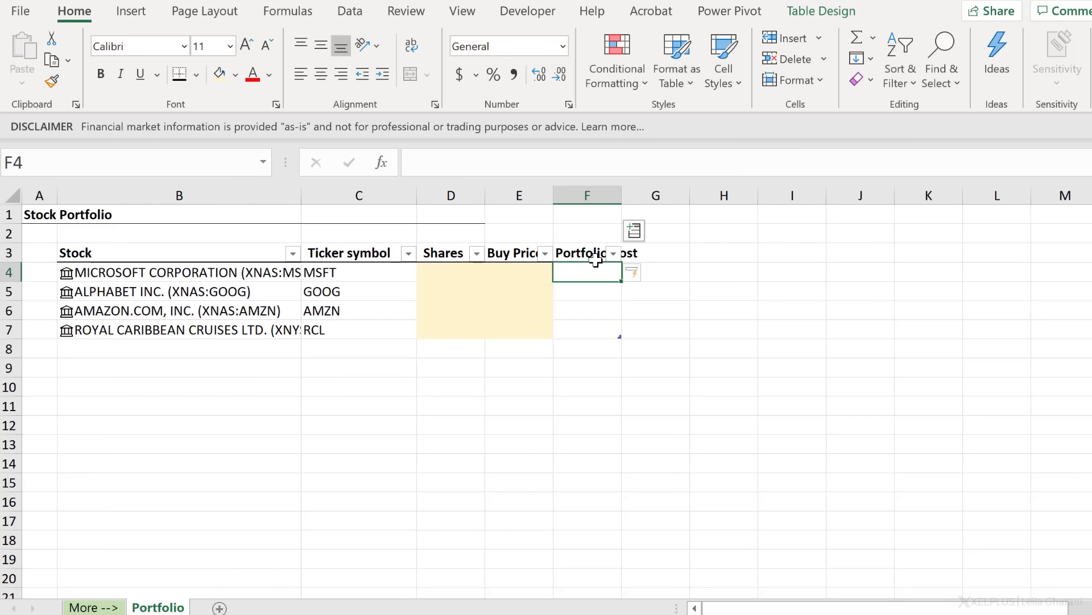
type("=")
key("Left")
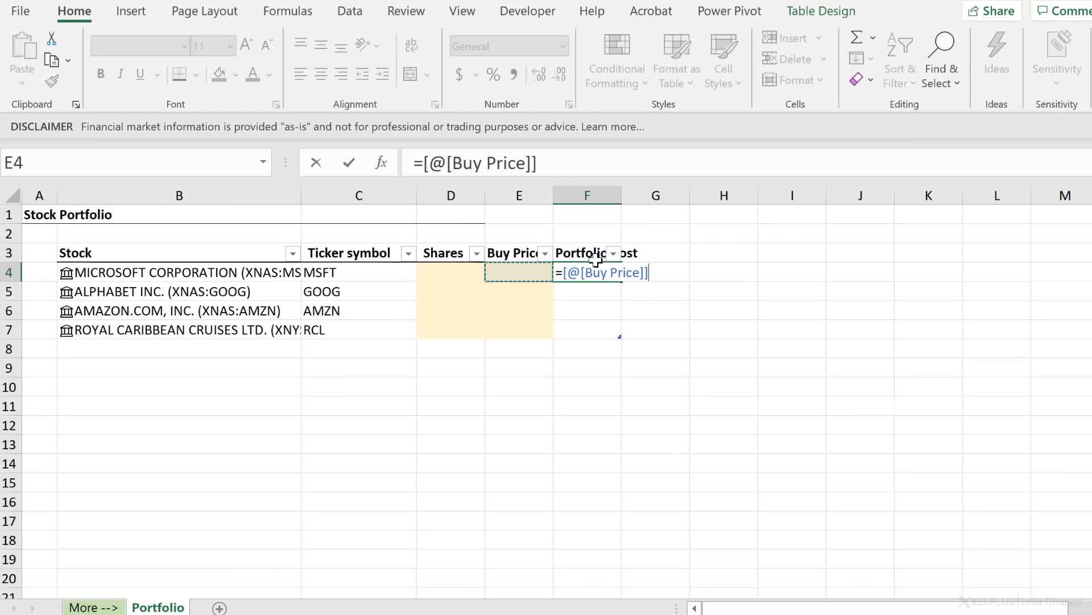
type("*")
key("Left")
key("Left")
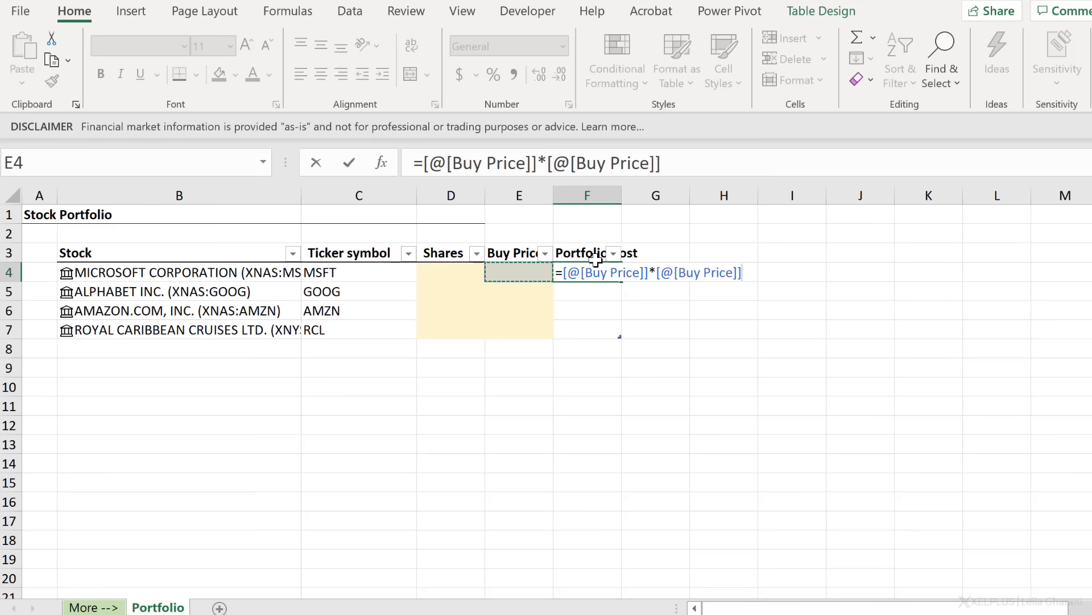
key("Return")
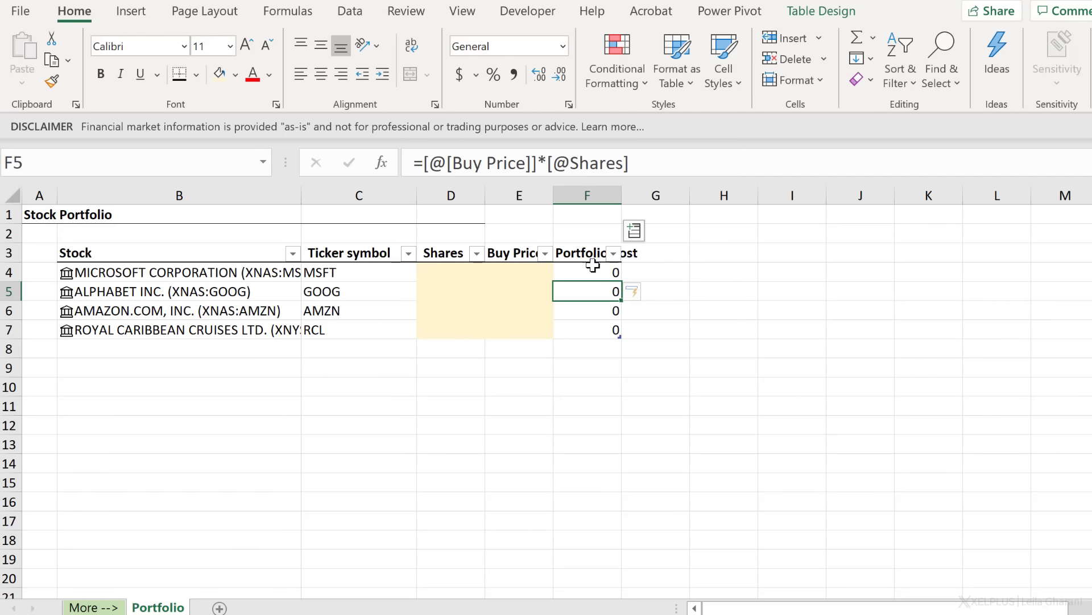
left_click(594, 269)
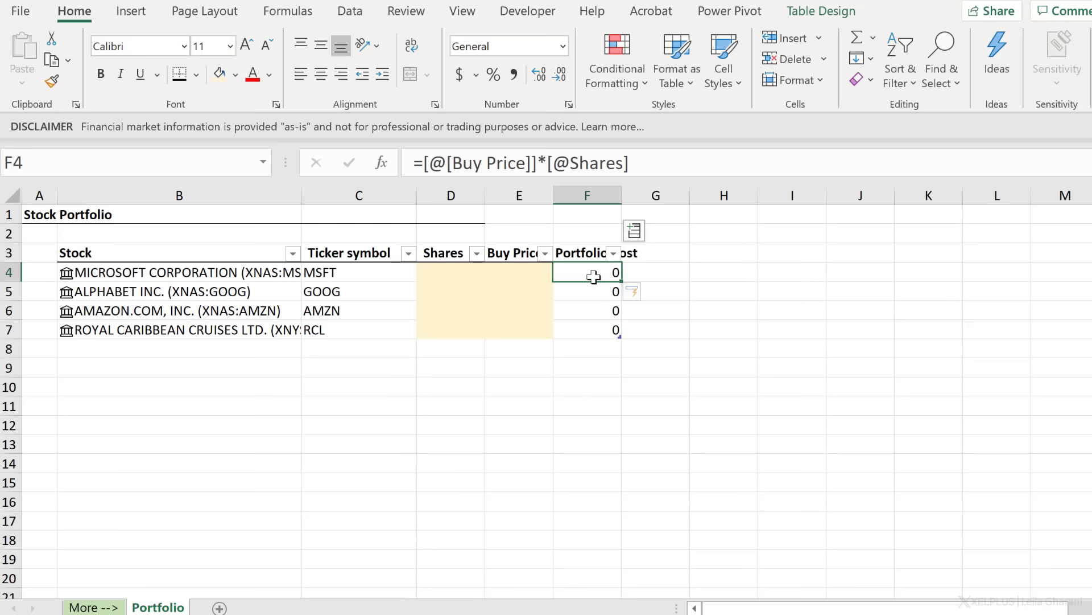
Shade Portfolio Cost cells F4:F7 light green, autofit column F, and enter each stock's shares.
left_click_drag(593, 273, 597, 330)
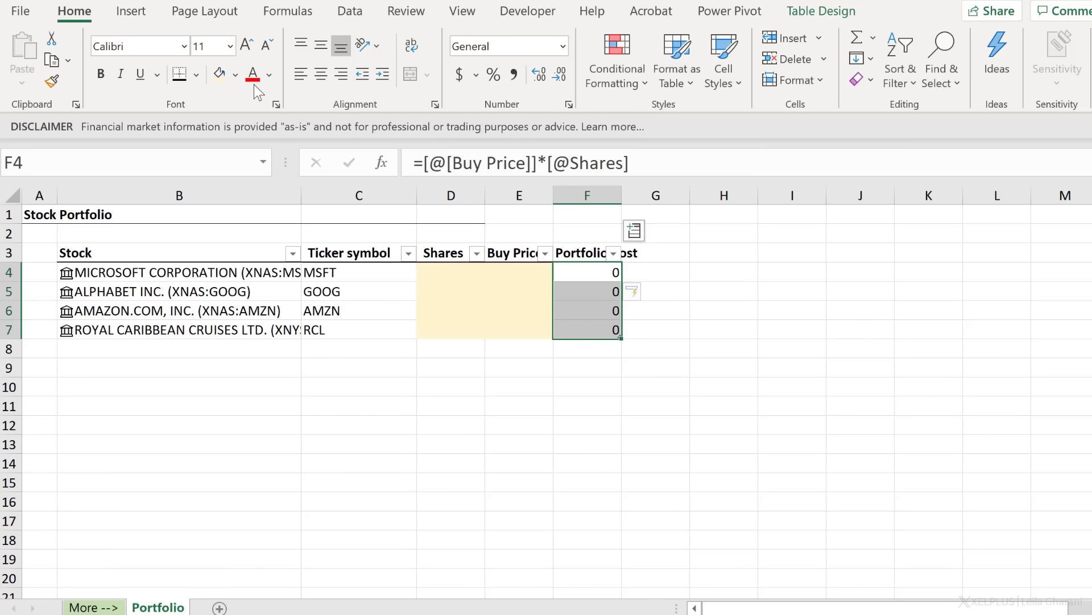
left_click(235, 75)
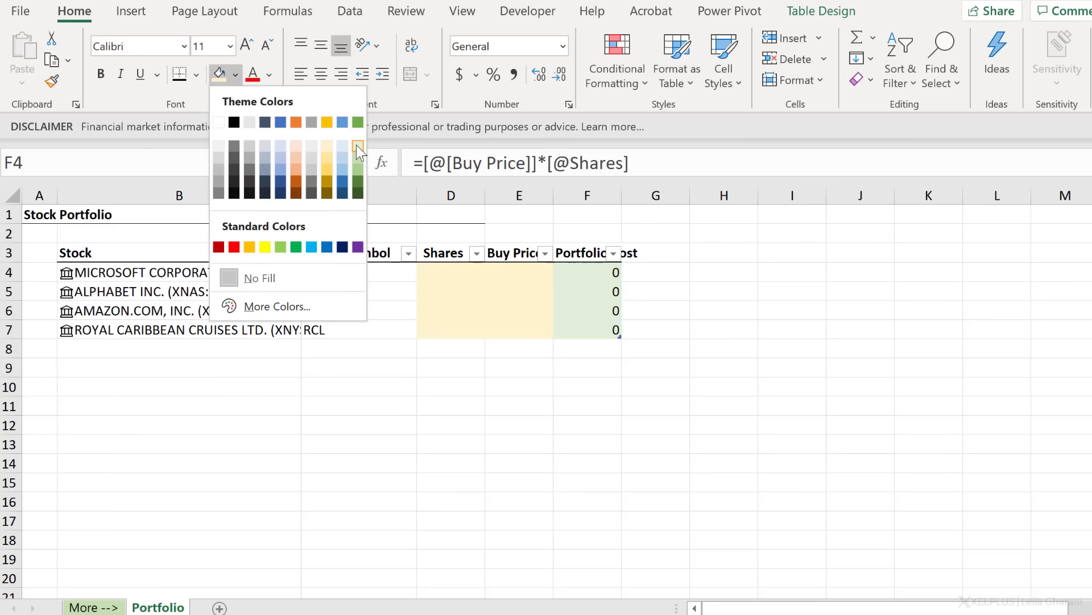
left_click(356, 145)
left_click(603, 297)
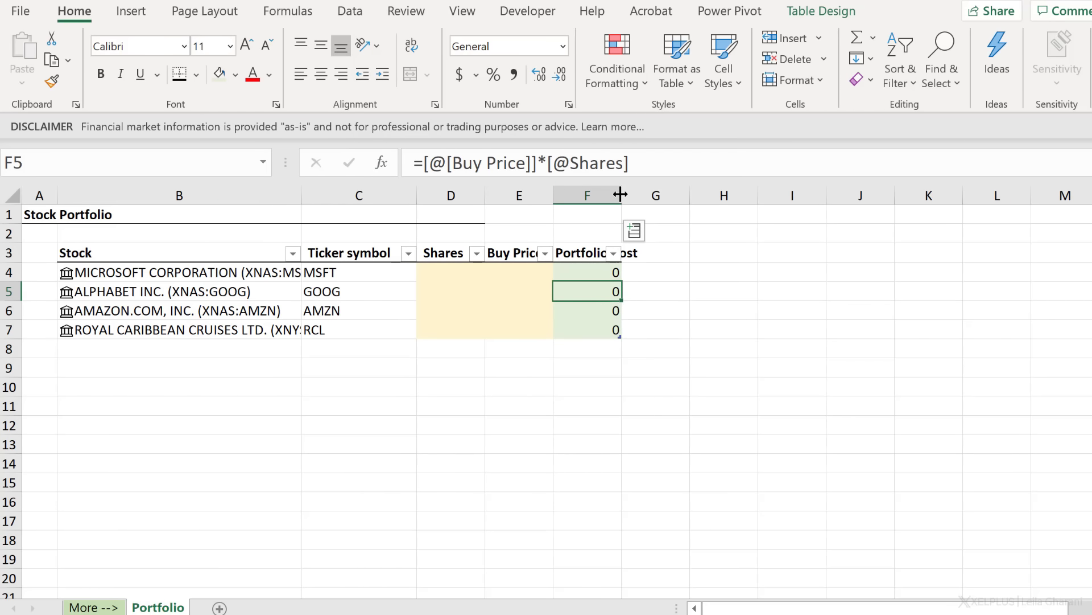
double_click(620, 195)
left_click(435, 287)
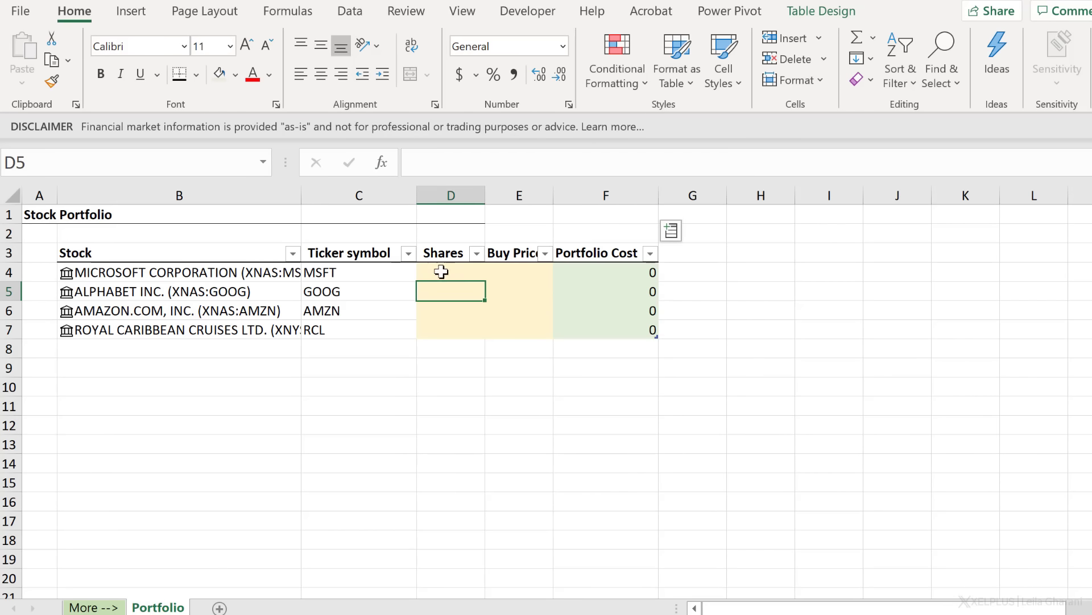
left_click(443, 268)
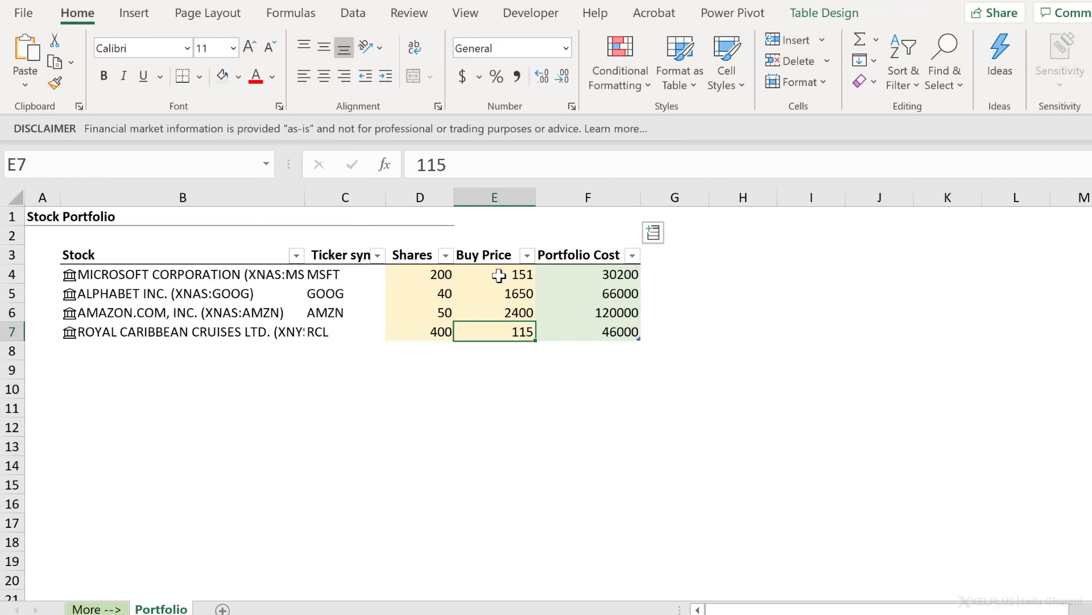
Format Buy Price and Portfolio Cost as Accounting with no decimals and widen column F.
left_click_drag(499, 276, 567, 324)
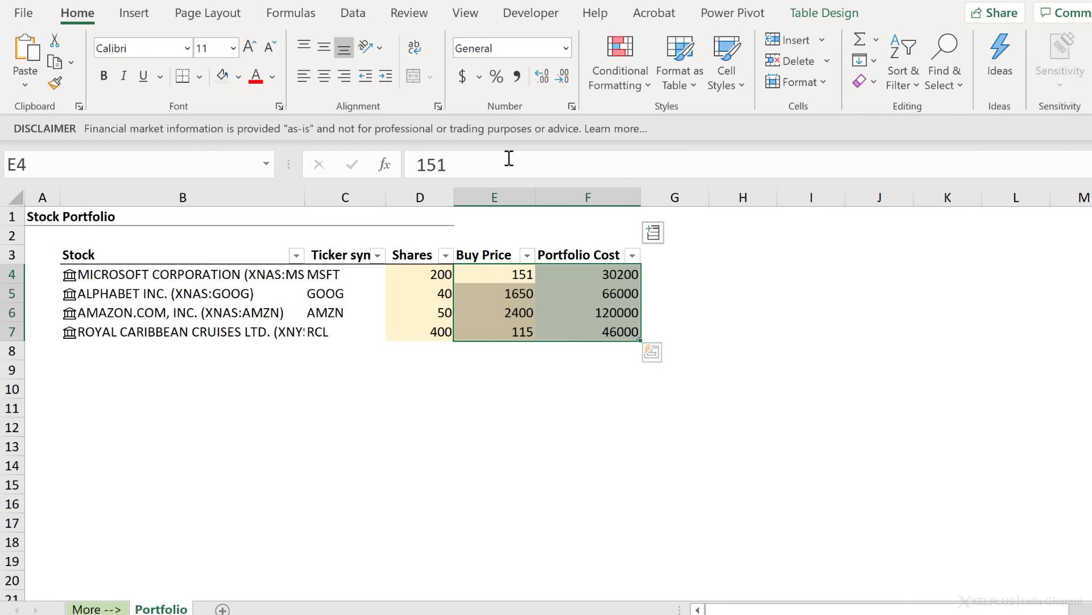
left_click(459, 81)
left_click(564, 81)
left_click(564, 80)
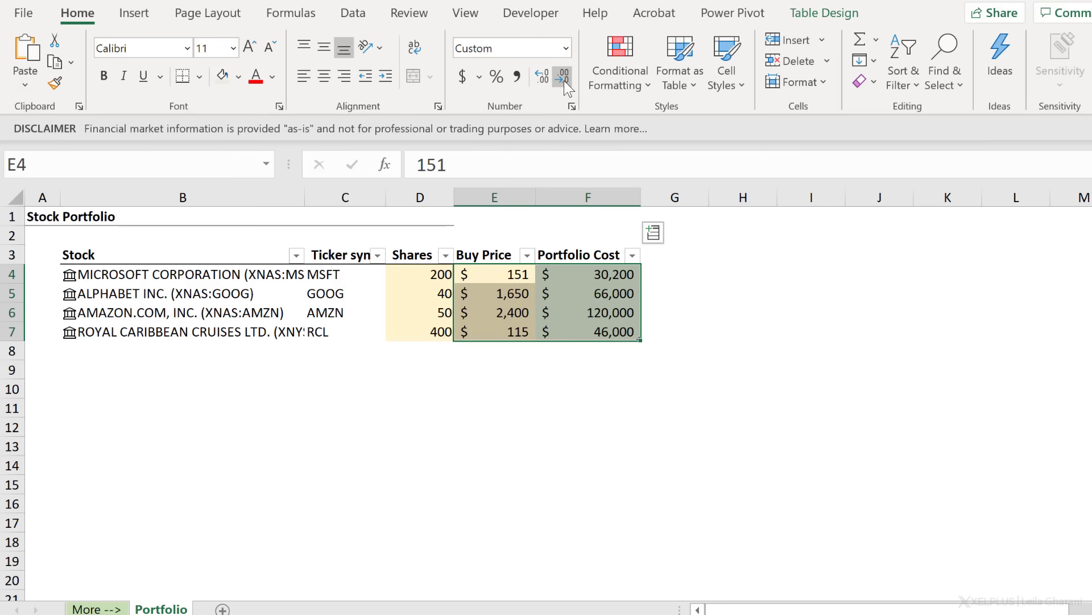
left_click_drag(641, 198, 648, 198)
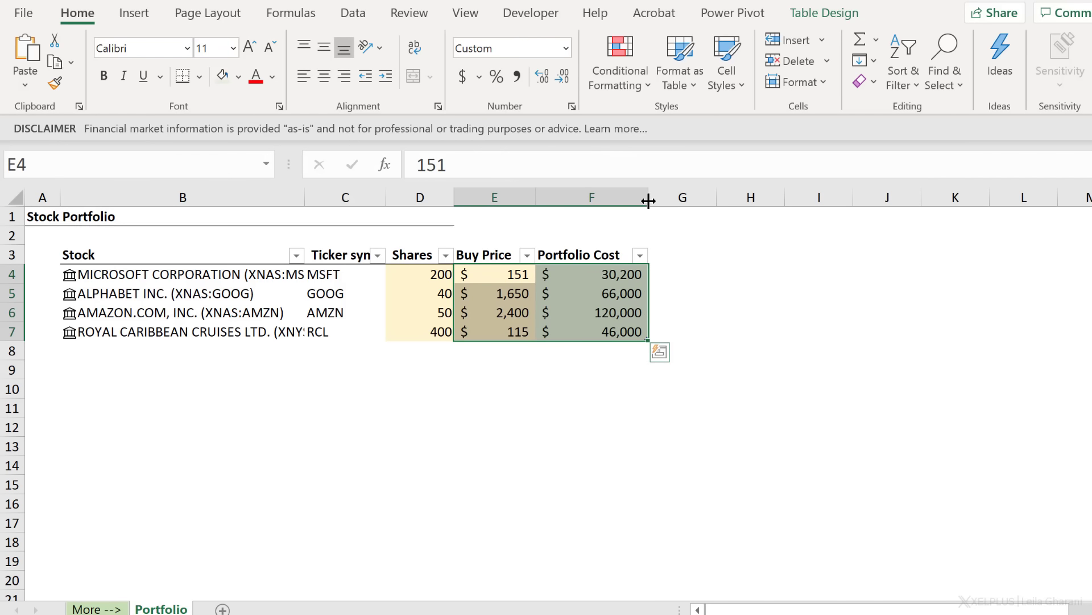
left_click(660, 260)
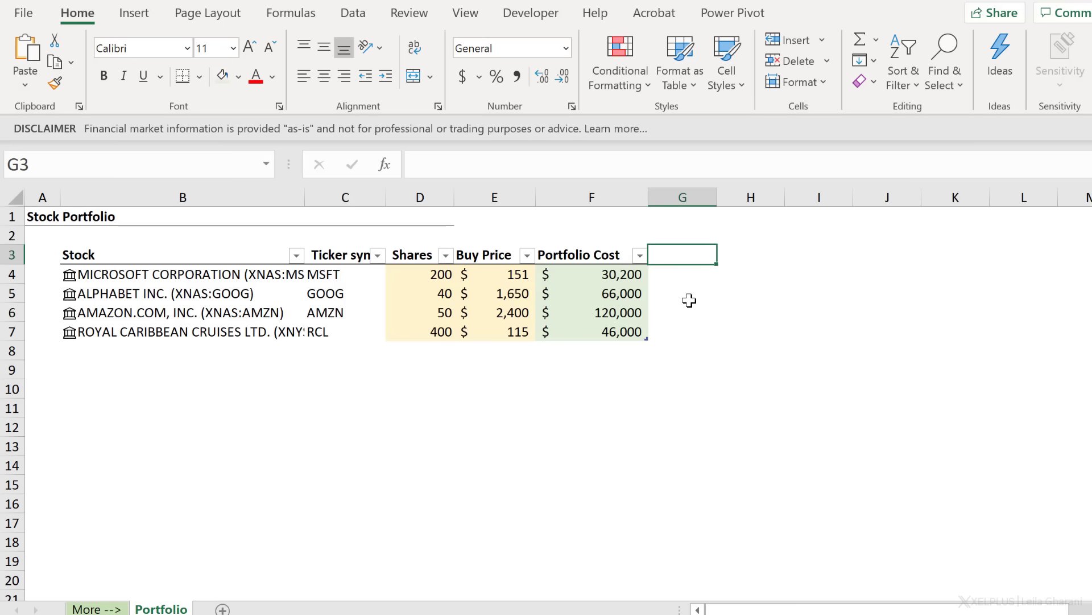
left_click(238, 295)
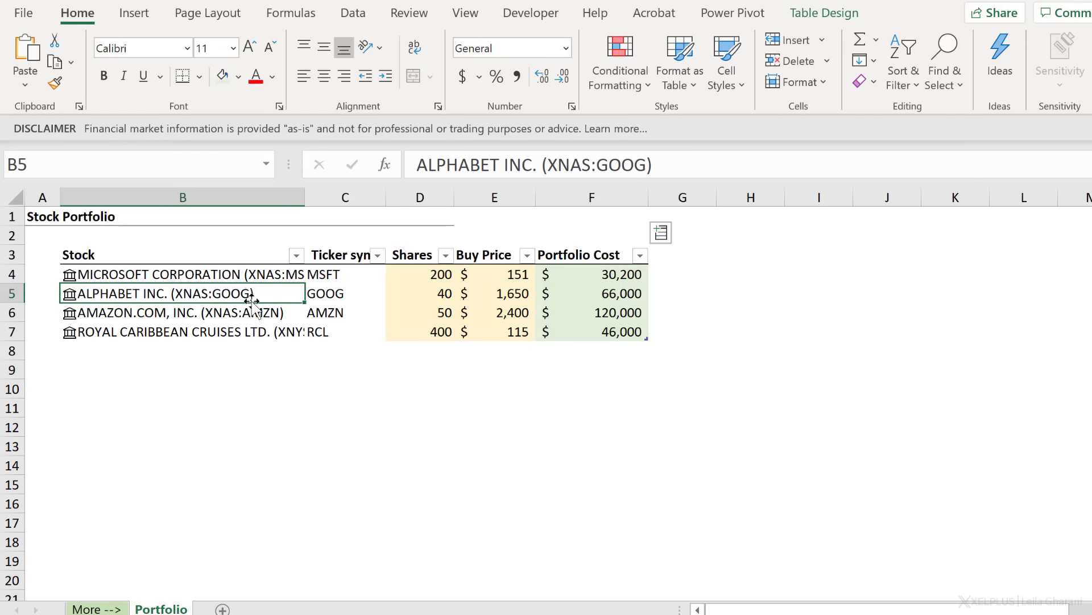
left_click(344, 295)
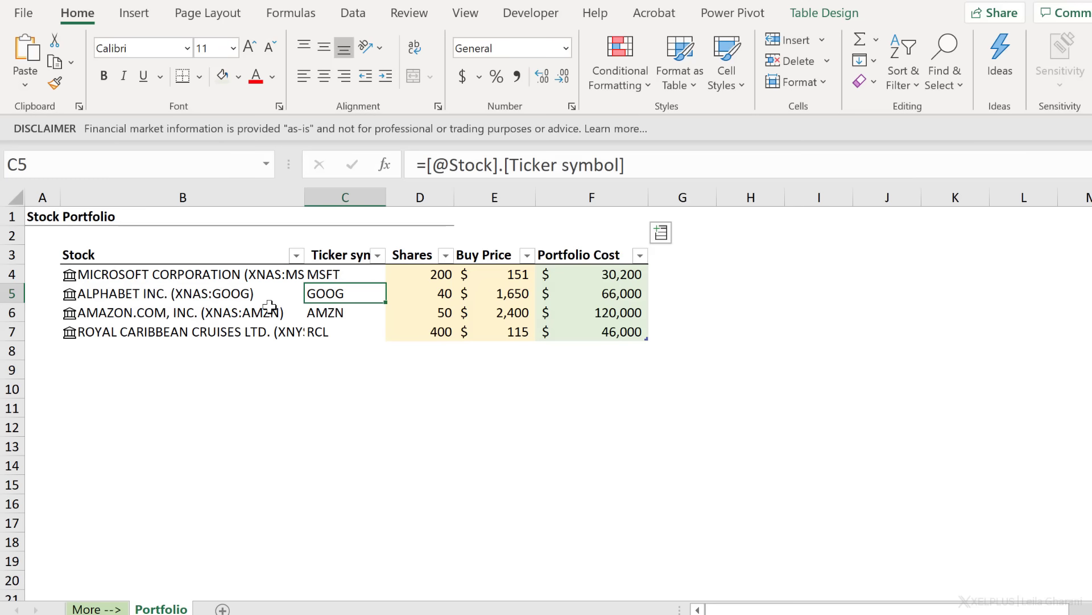
Add the live Price stock field as a column and widen it to show all prices.
left_click(664, 237)
scroll(705, 330, "down", 2)
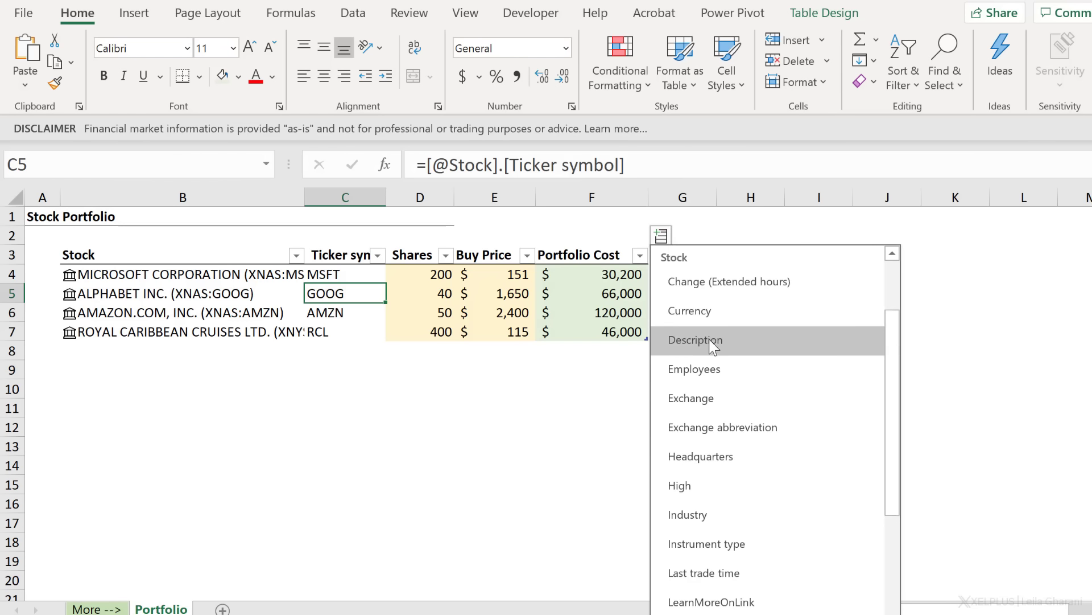
scroll(709, 342, "down", 3)
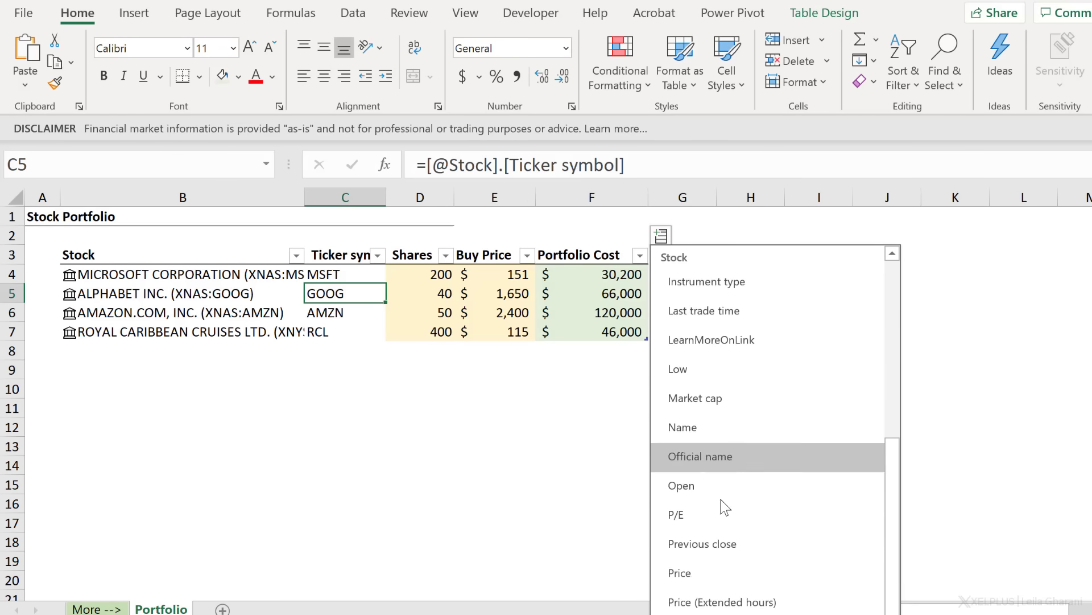
scroll(720, 512, "down", 1)
left_click(716, 519)
left_click_drag(717, 199, 729, 207)
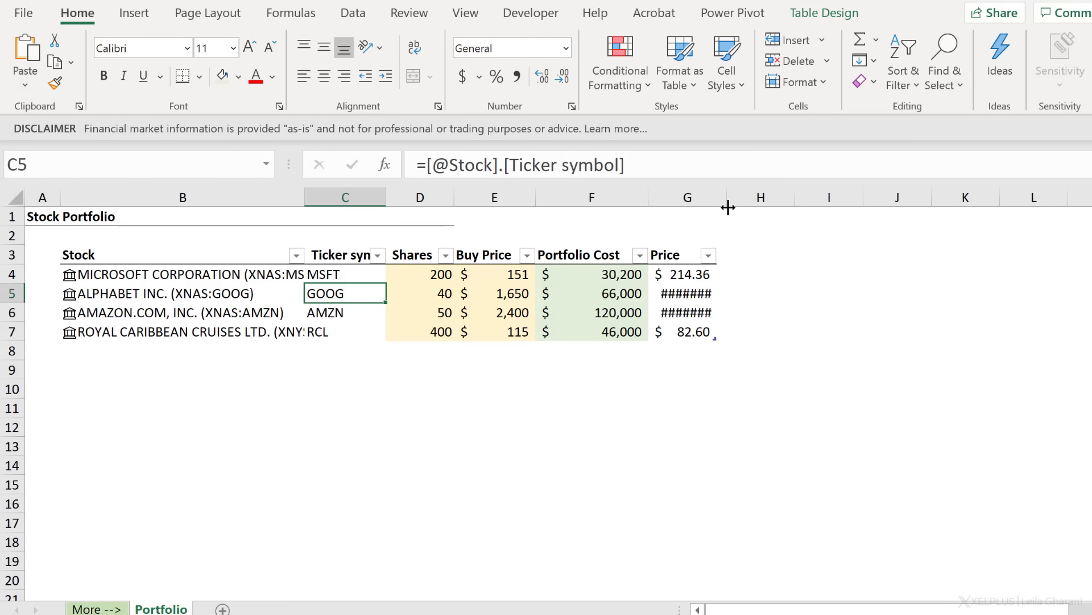
left_click(705, 274)
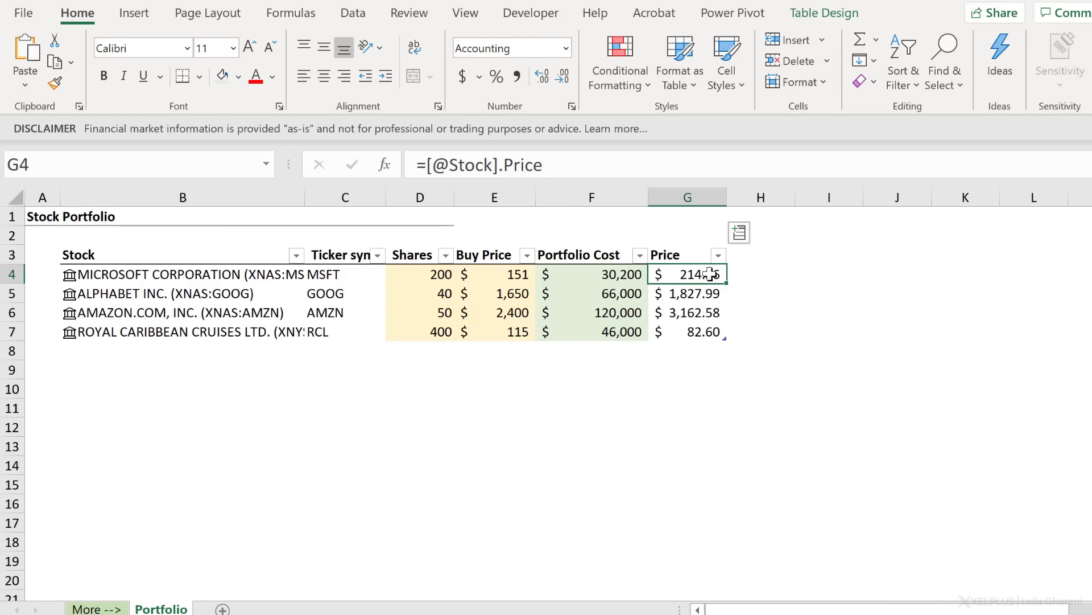
Add 52 week high and 52 week low columns and widen both to fit.
left_click(738, 233)
scroll(778, 309, "up", 4)
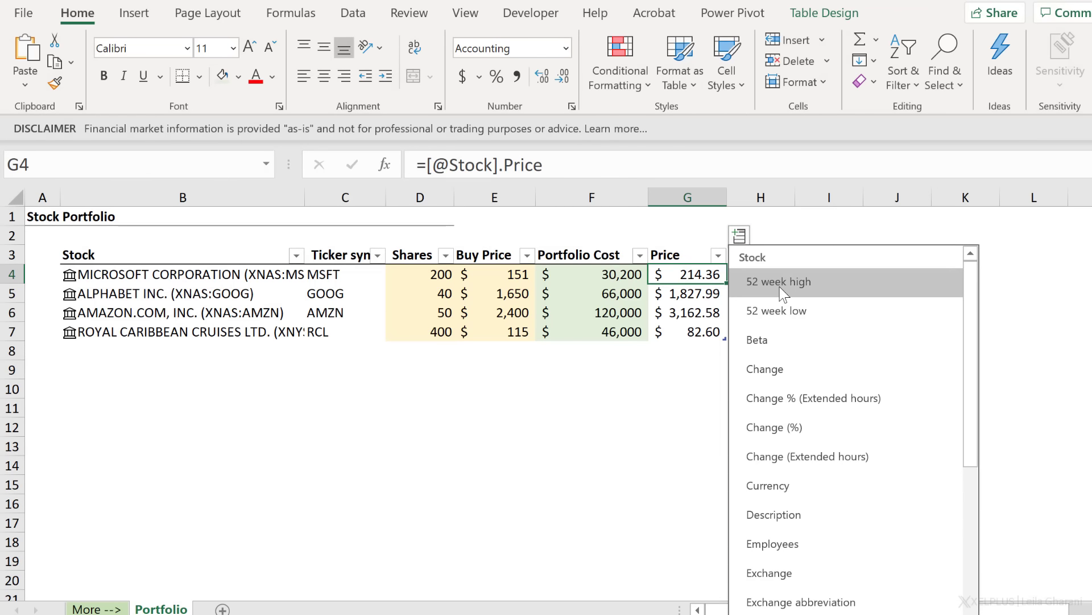
left_click(781, 291)
left_click(808, 236)
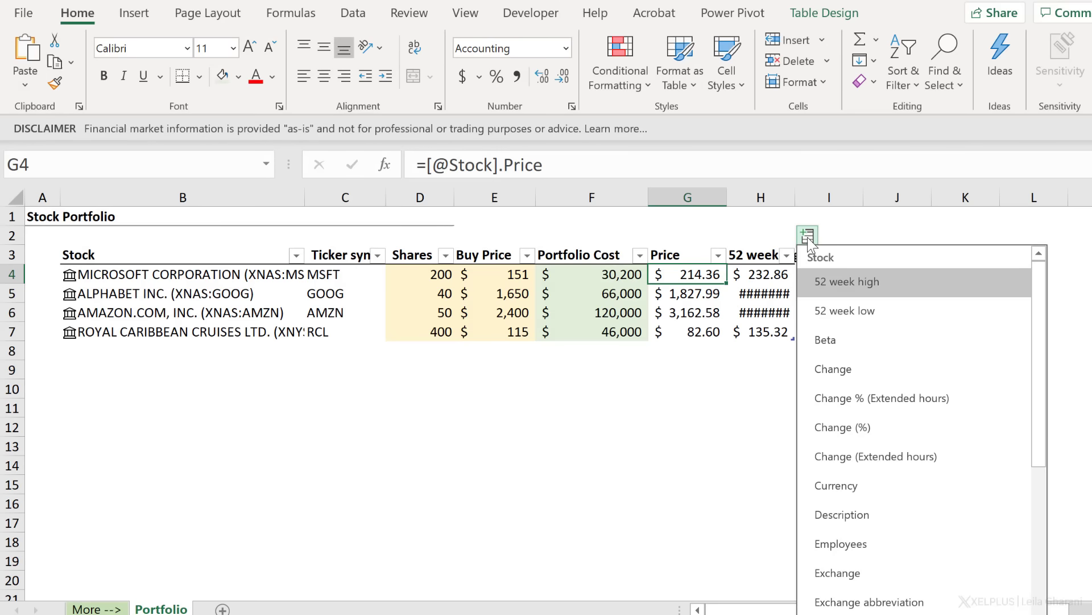
left_click(843, 313)
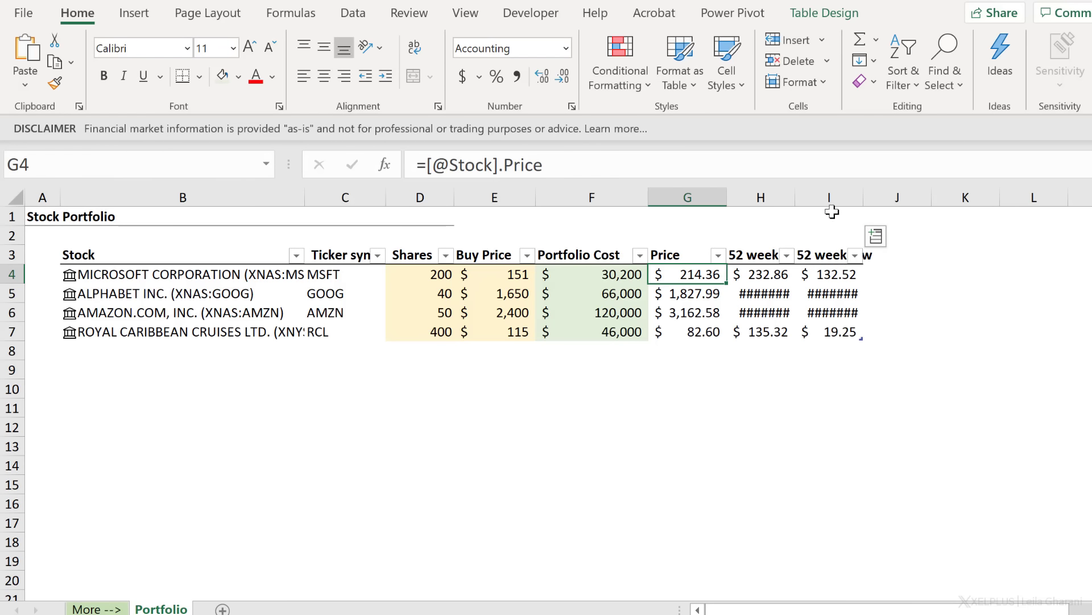
left_click_drag(827, 199, 774, 200)
left_click_drag(863, 196, 876, 200)
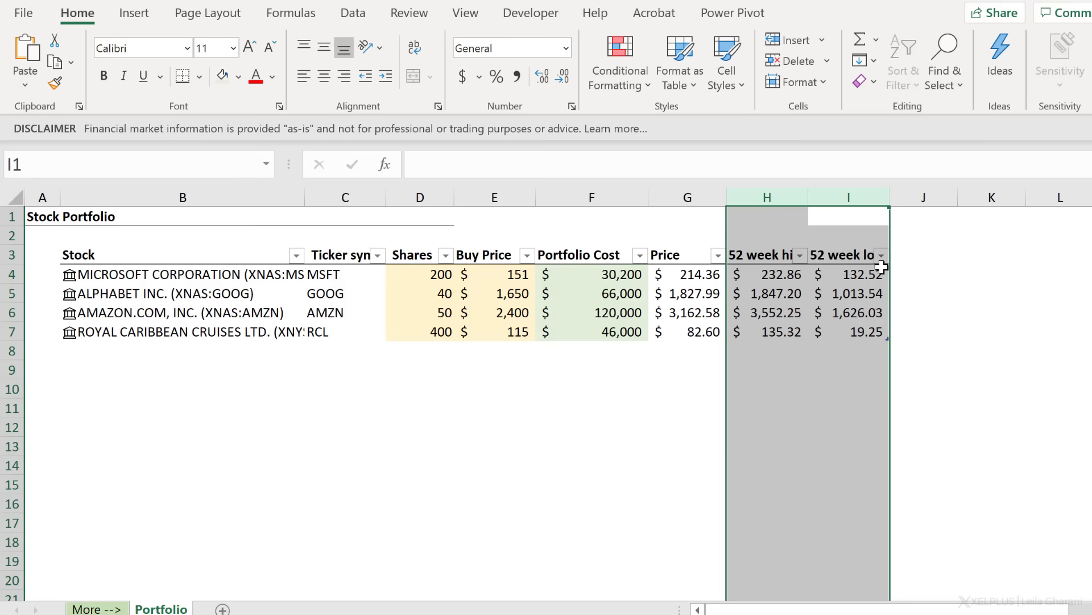
left_click(899, 254)
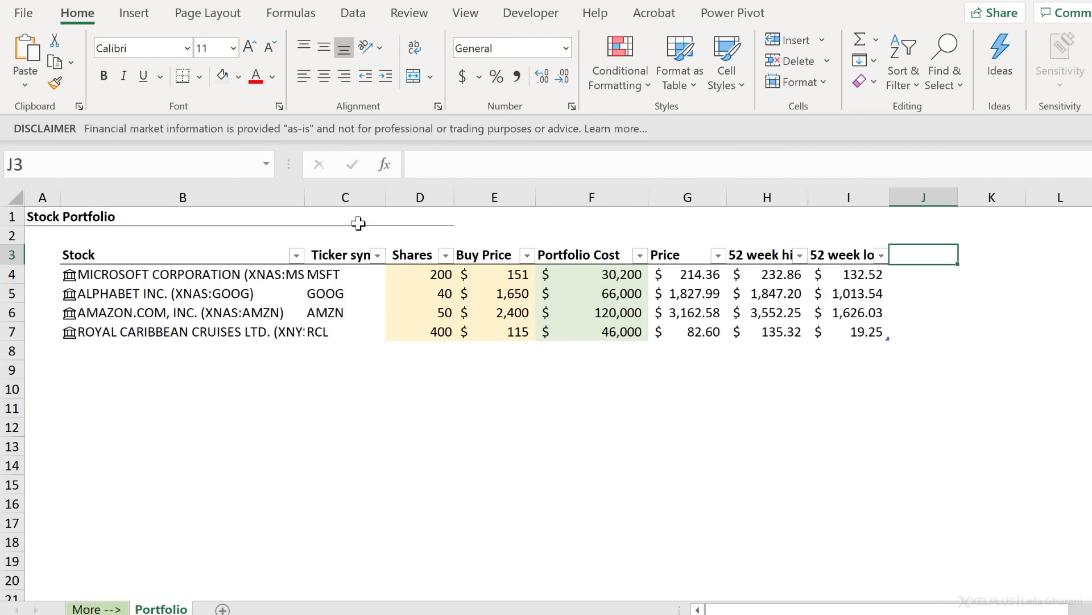
left_click_drag(308, 197, 206, 199)
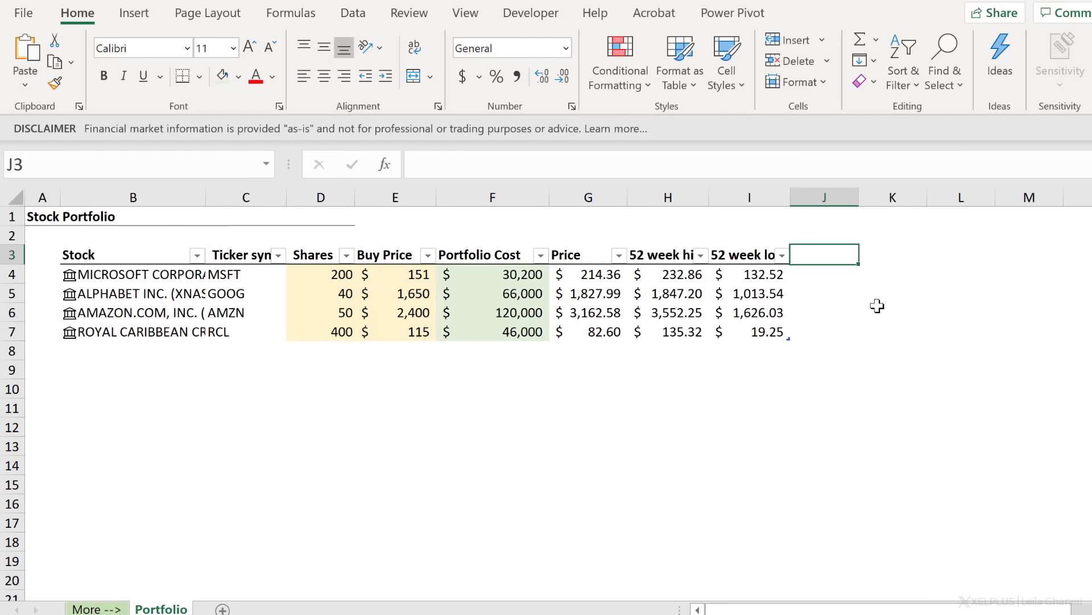
type("Port")
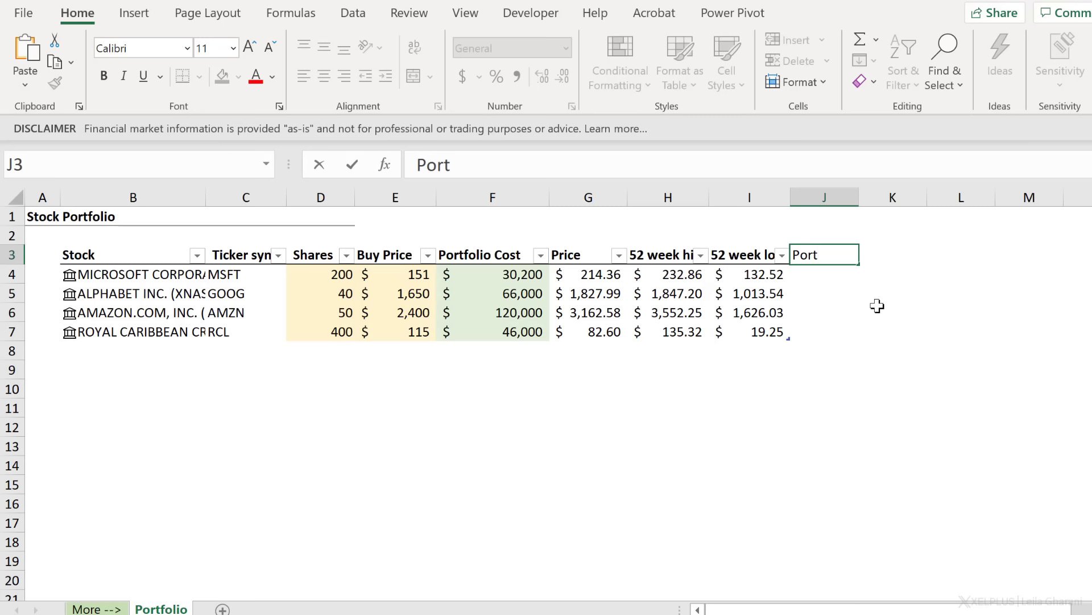
type("folio V")
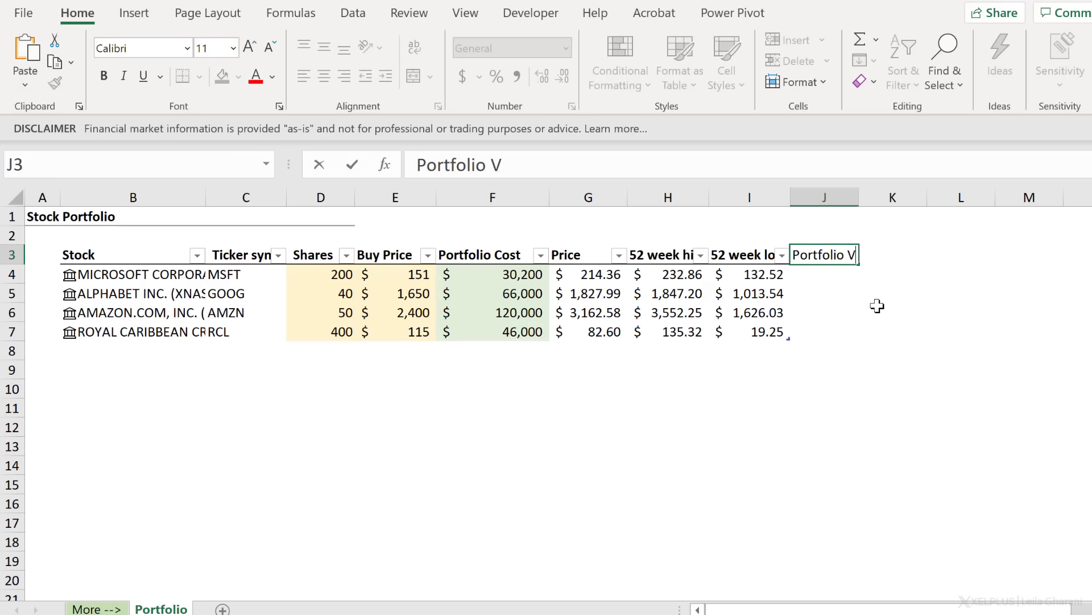
type("alue")
key("Return")
type("=")
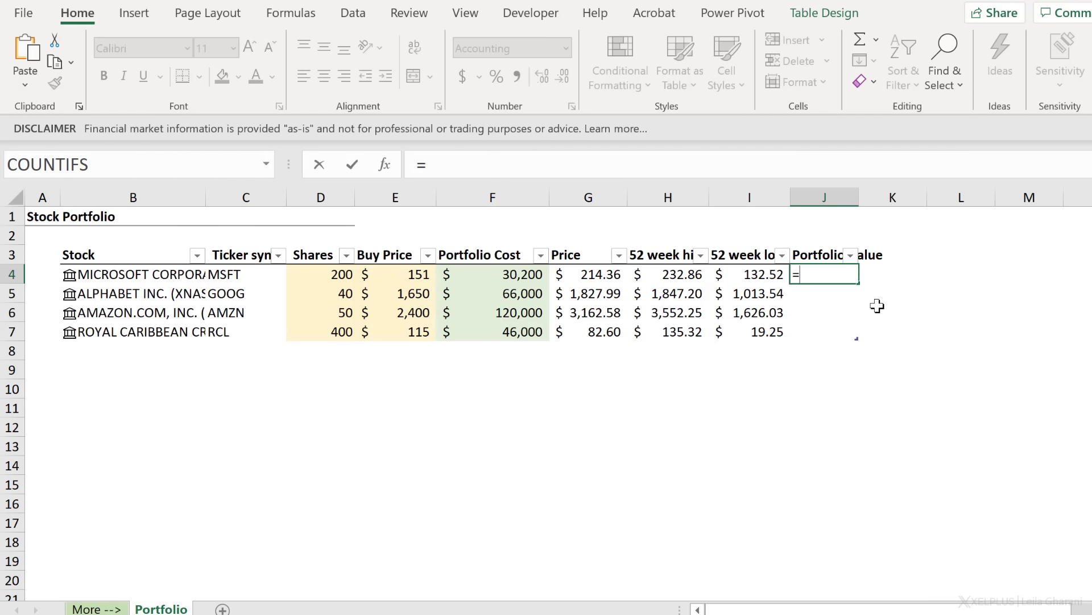
key("Left")
key("Left")
key("Left")
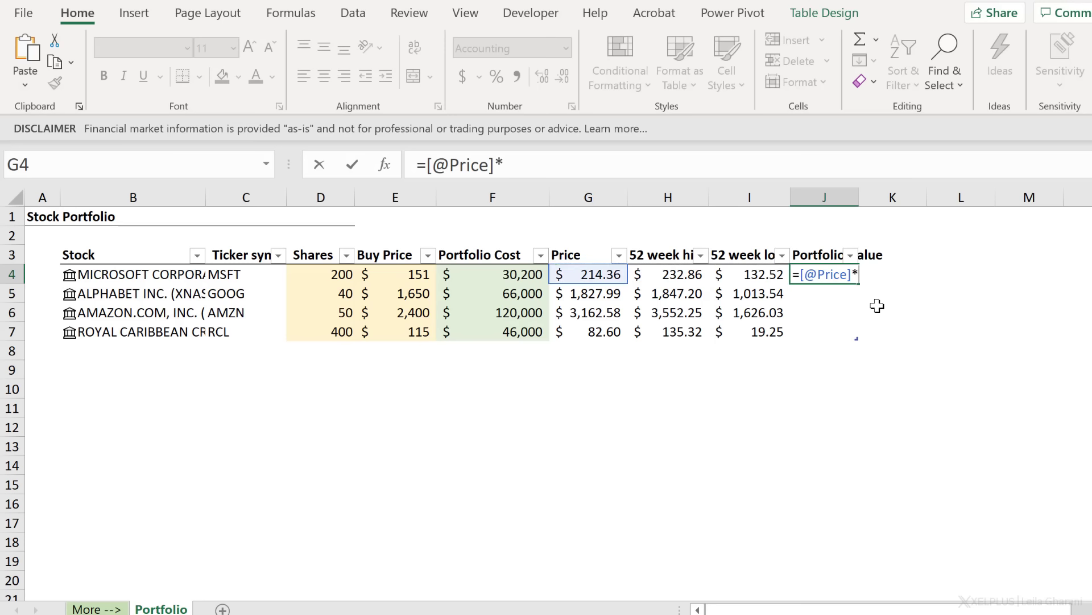
type("*")
key("Left")
key("Left")
key("Left")
key("Left")
key("Left")
key("Left")
key("Return")
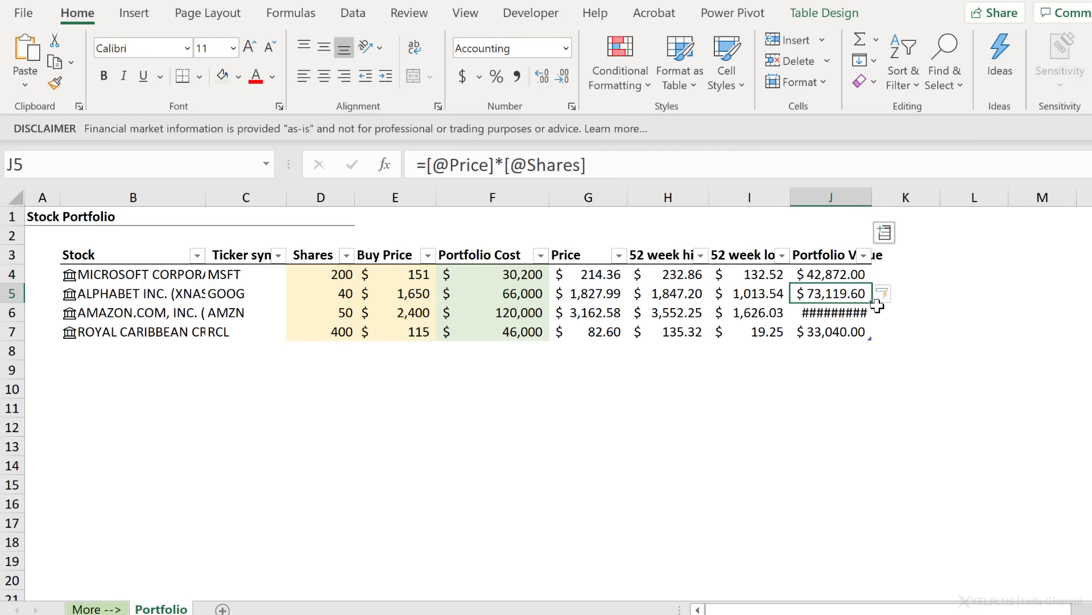
left_click_drag(871, 199, 883, 210)
Add a 'Position - Up or Down' column computing =[@[Portfolio Value]]-[@[Portfolio Cost]], widened to fit.
left_click(910, 253)
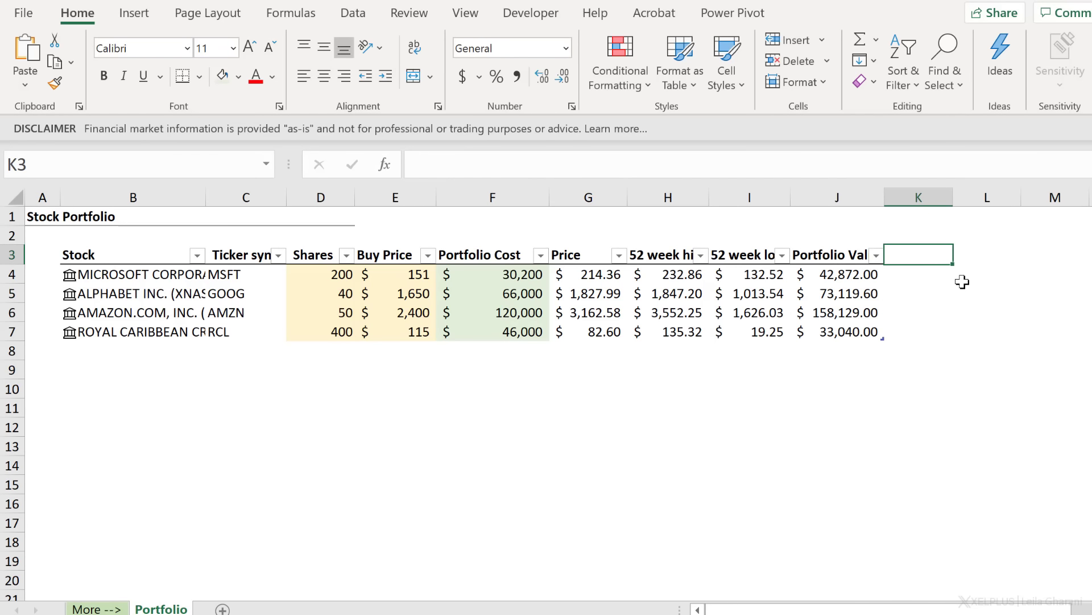
type("Position")
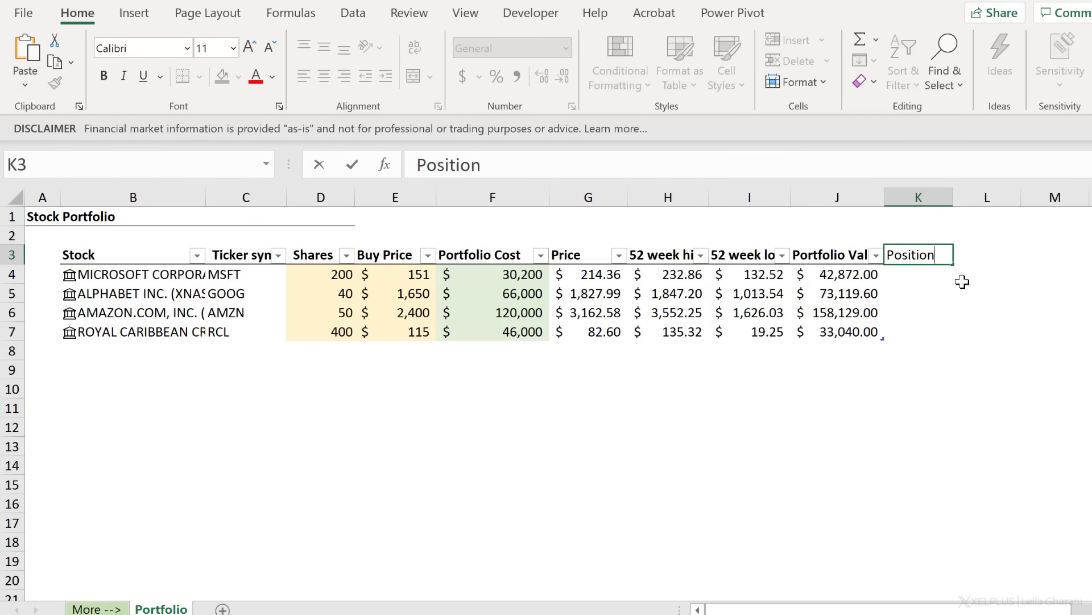
type(" - Up or Down")
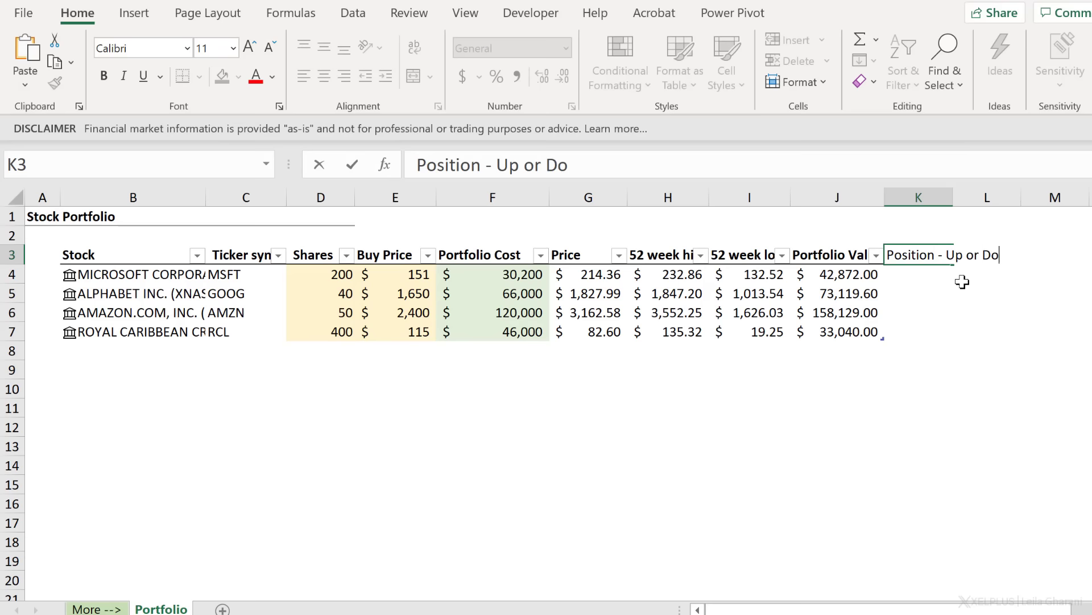
key("ctrl+Return")
key("Return")
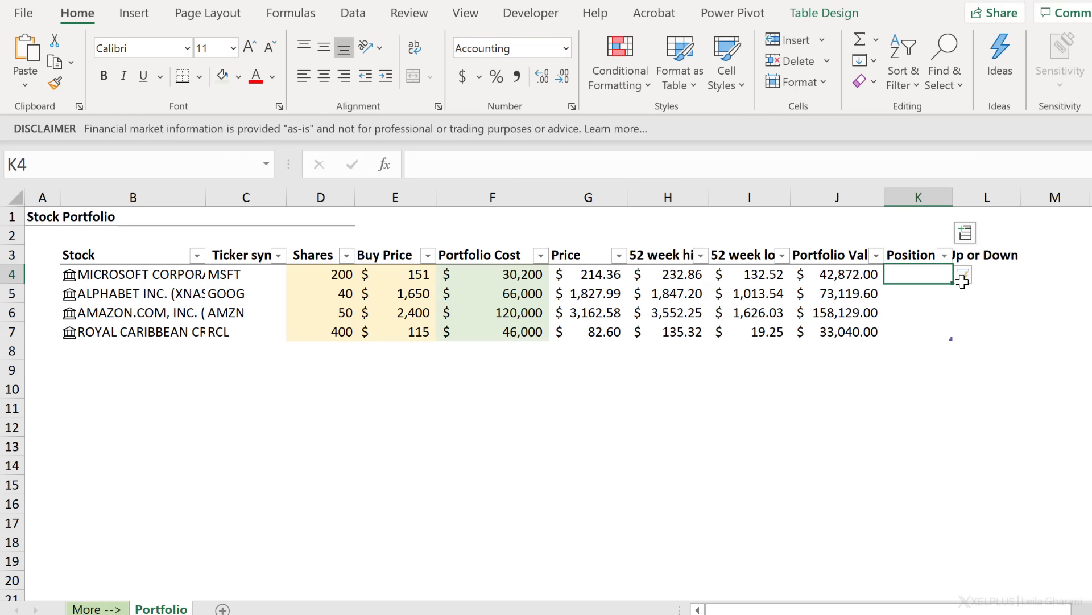
type("=")
key("Left")
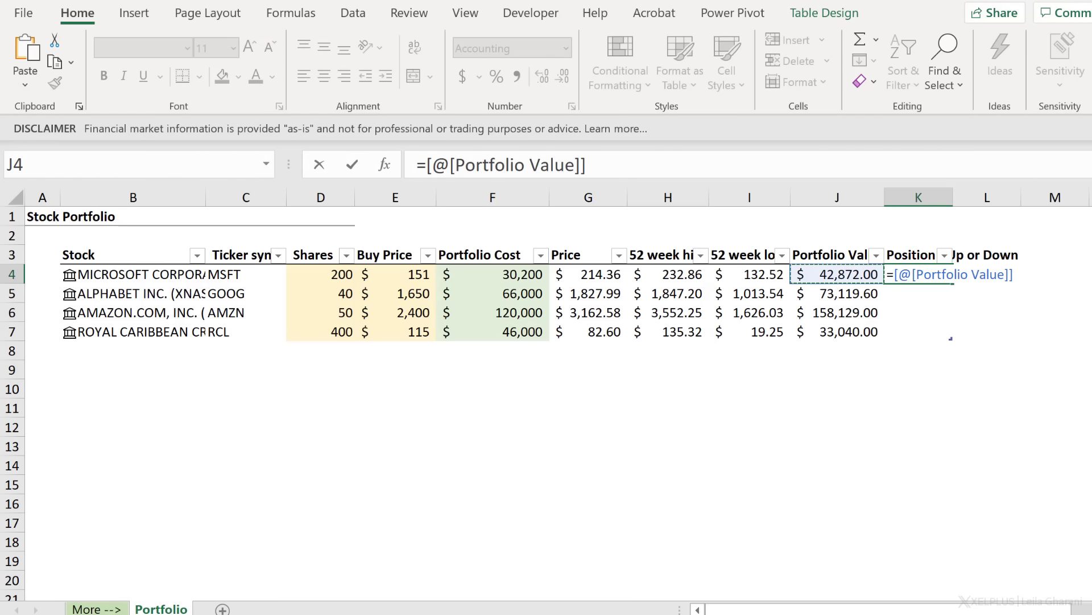
type("-")
key("Left")
key("Left")
key("Left")
key("Left")
key("Left")
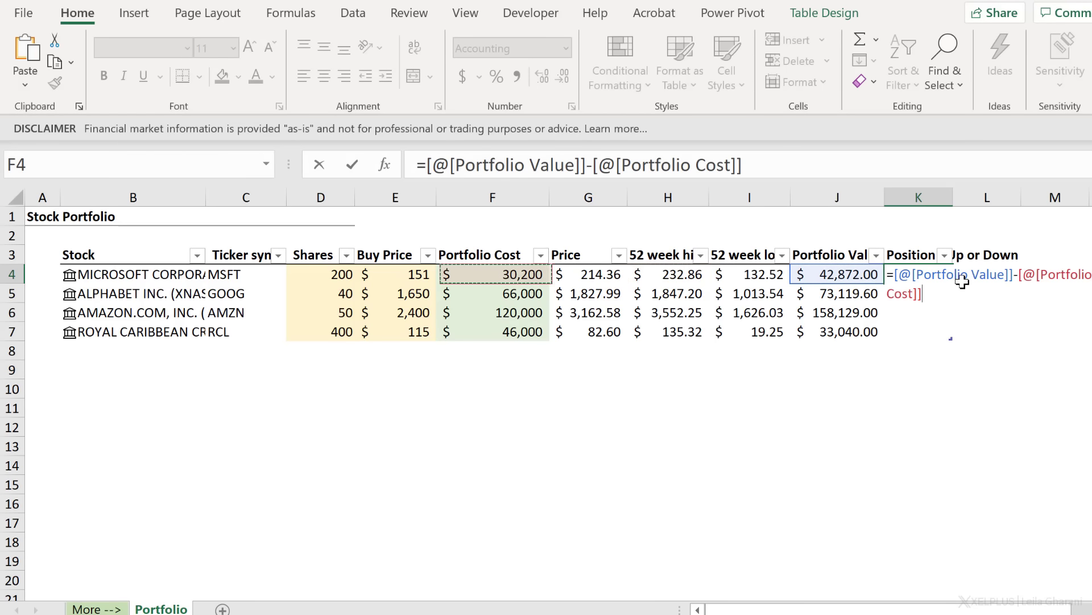
key("Return")
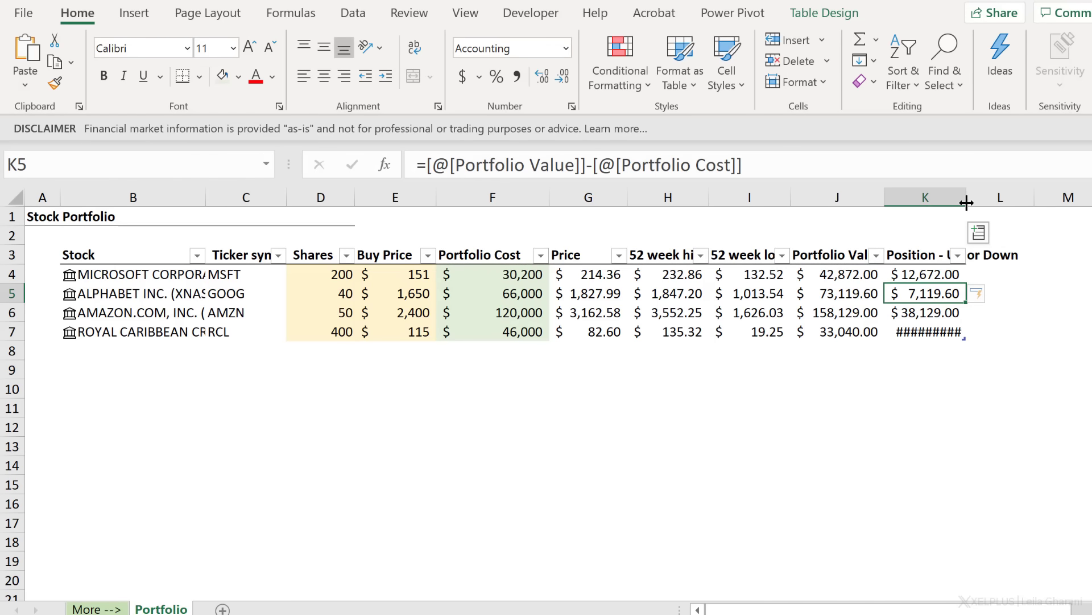
left_click_drag(966, 202, 1004, 206)
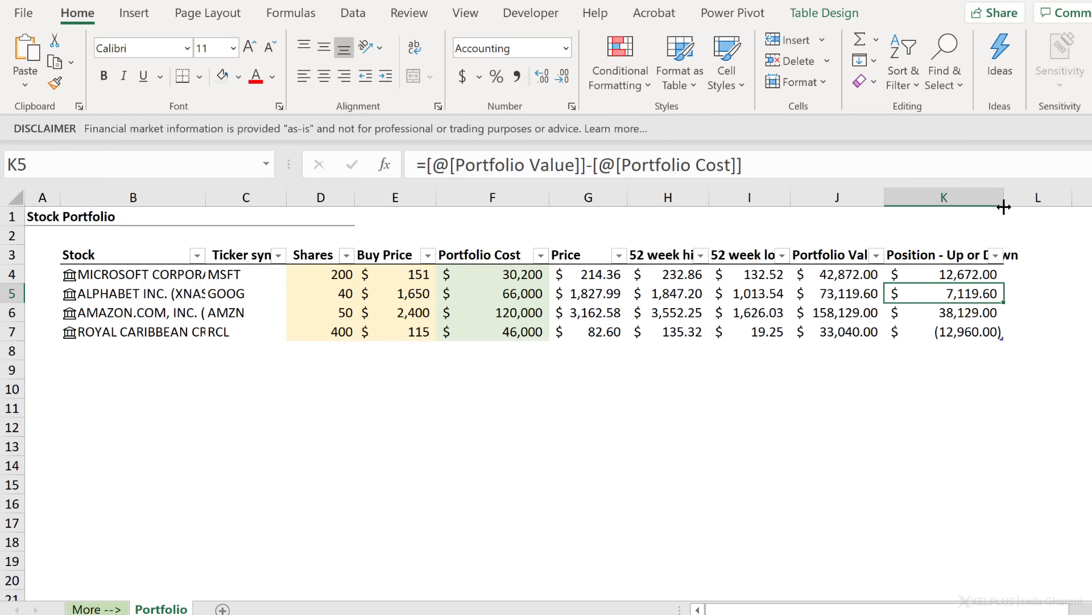
left_click(964, 333)
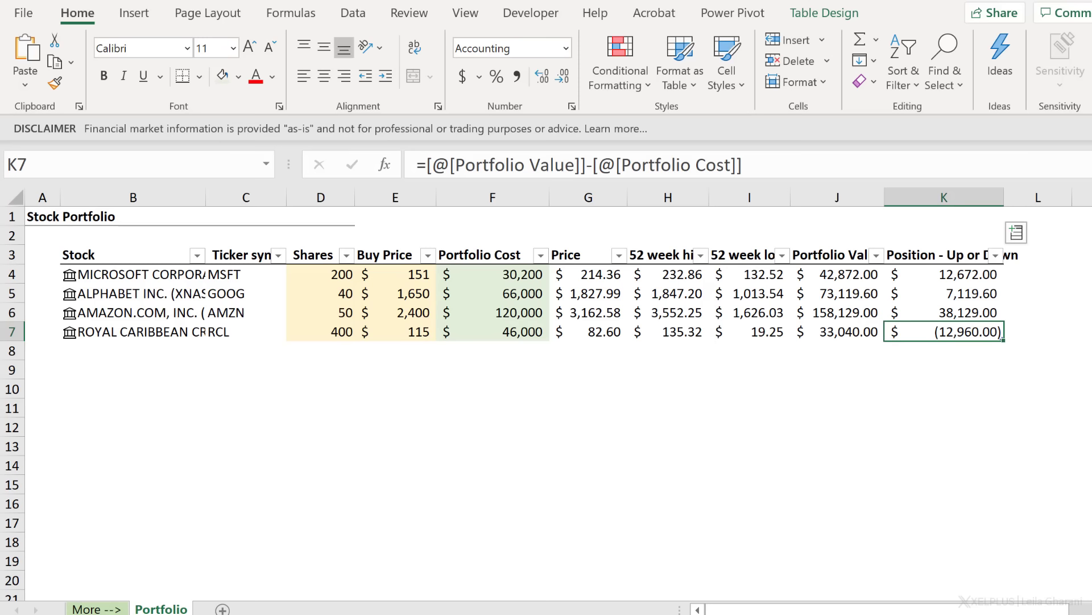
Add a conditional formatting rule giving Position cells K4:K7 with values less than 0 a light peach fill.
left_click(944, 245)
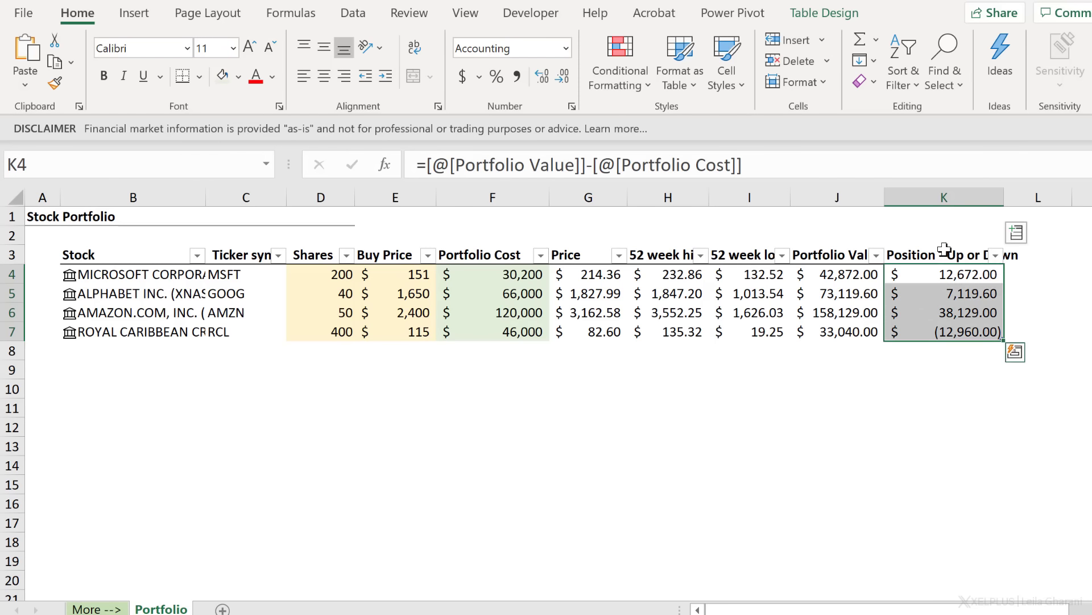
left_click(621, 69)
left_click(631, 250)
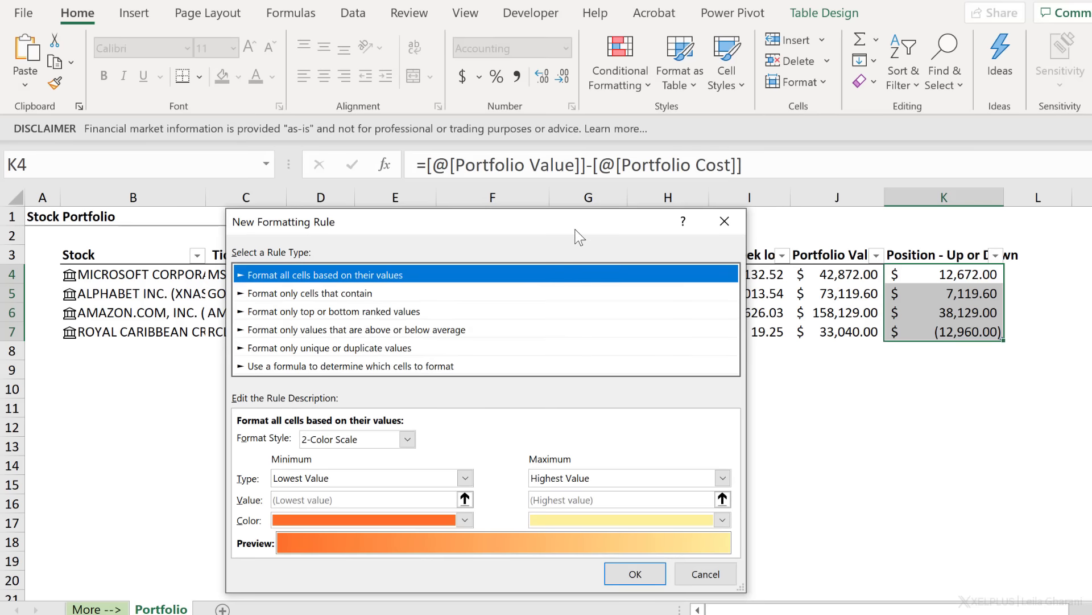
left_click(379, 223)
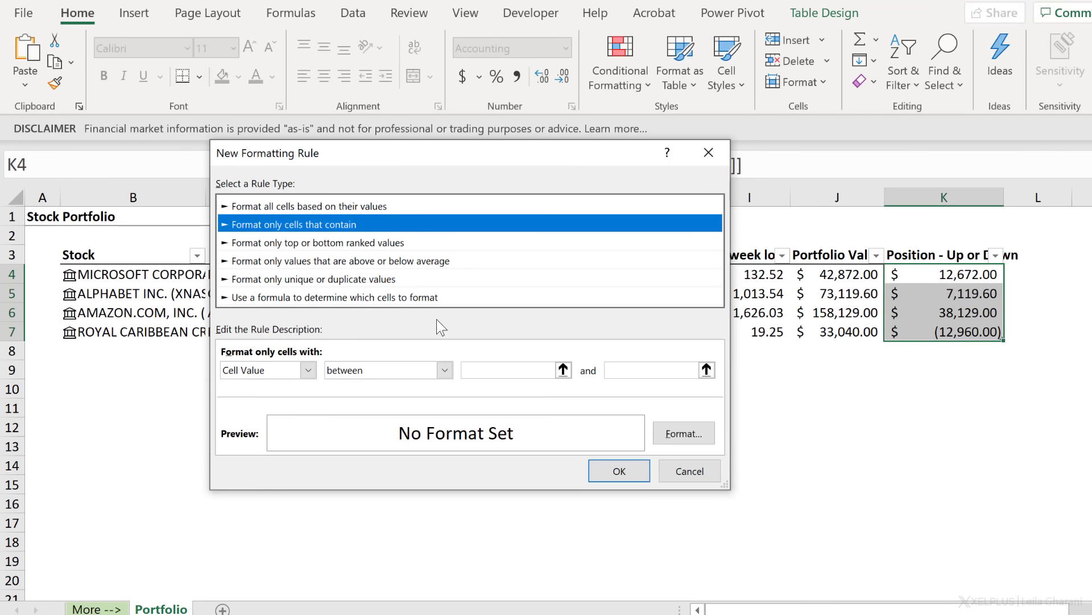
left_click(445, 370)
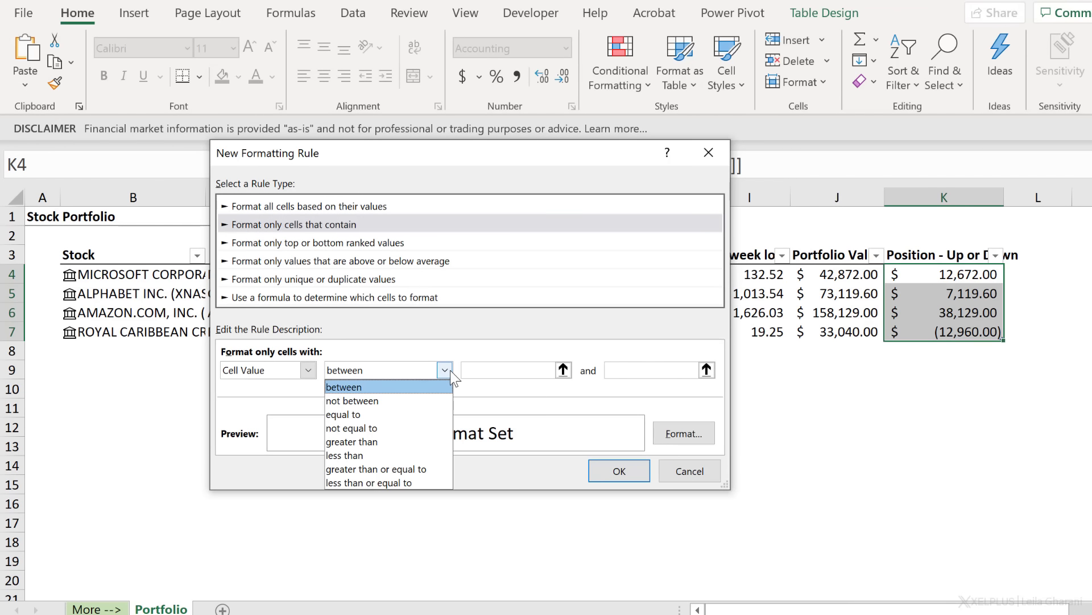
left_click(391, 455)
left_click(485, 371)
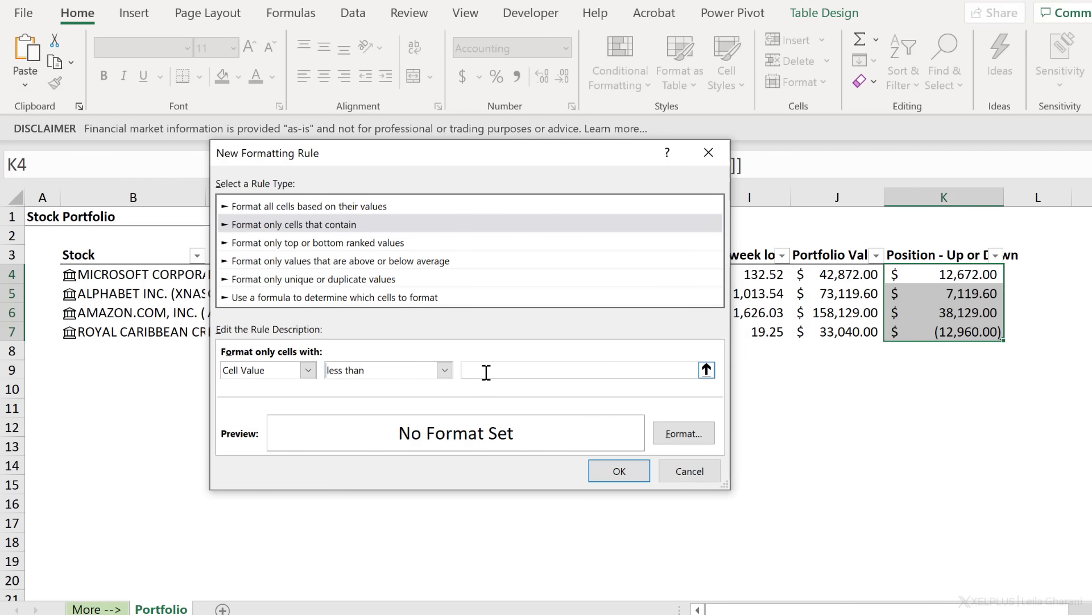
type("0")
left_click(682, 433)
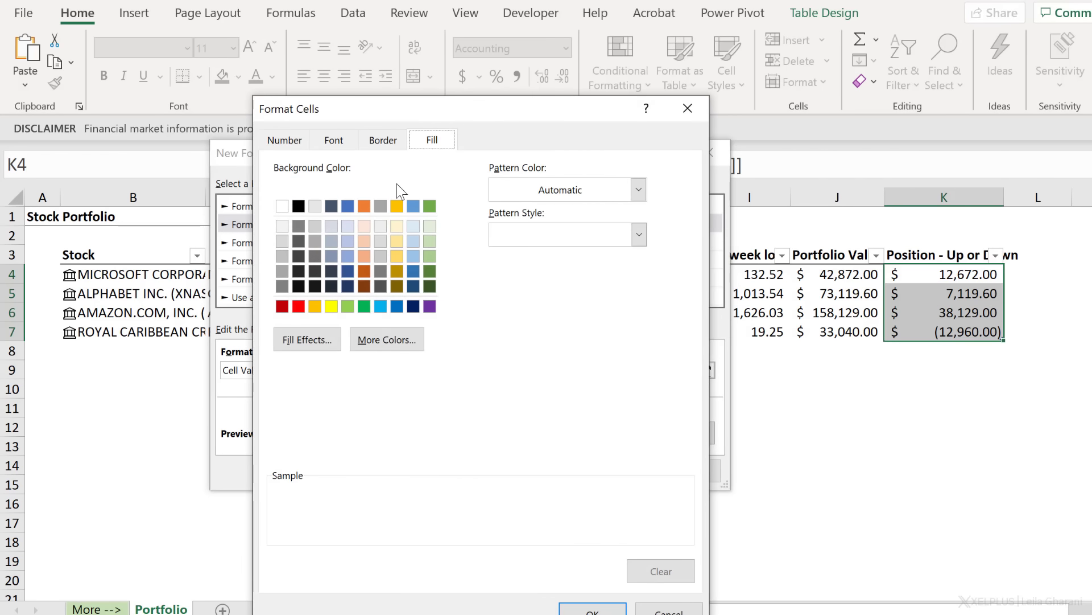
left_click(364, 226)
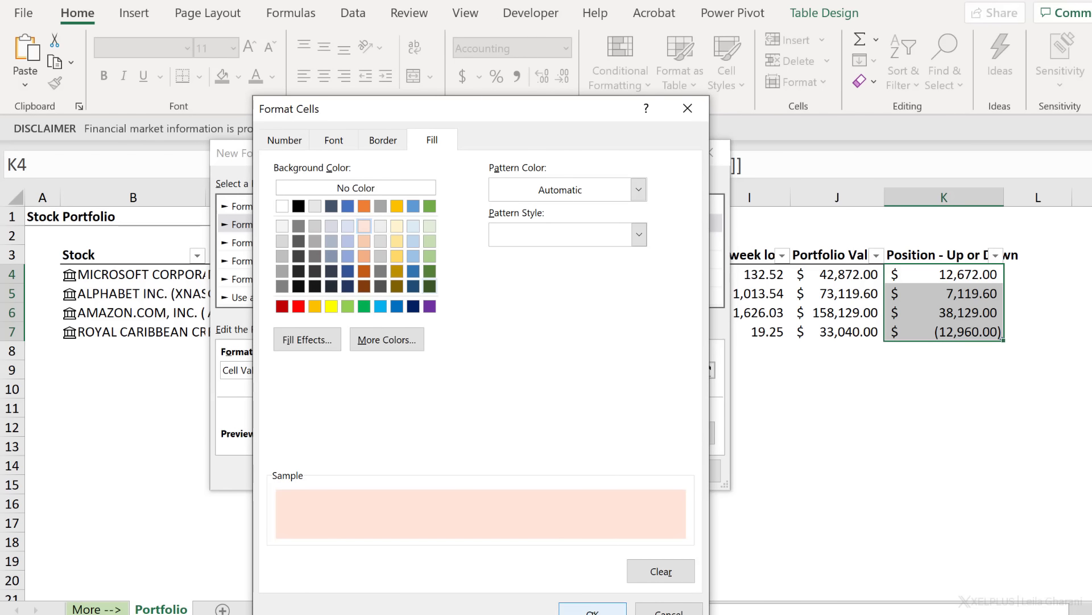
left_click(592, 608)
left_click(619, 470)
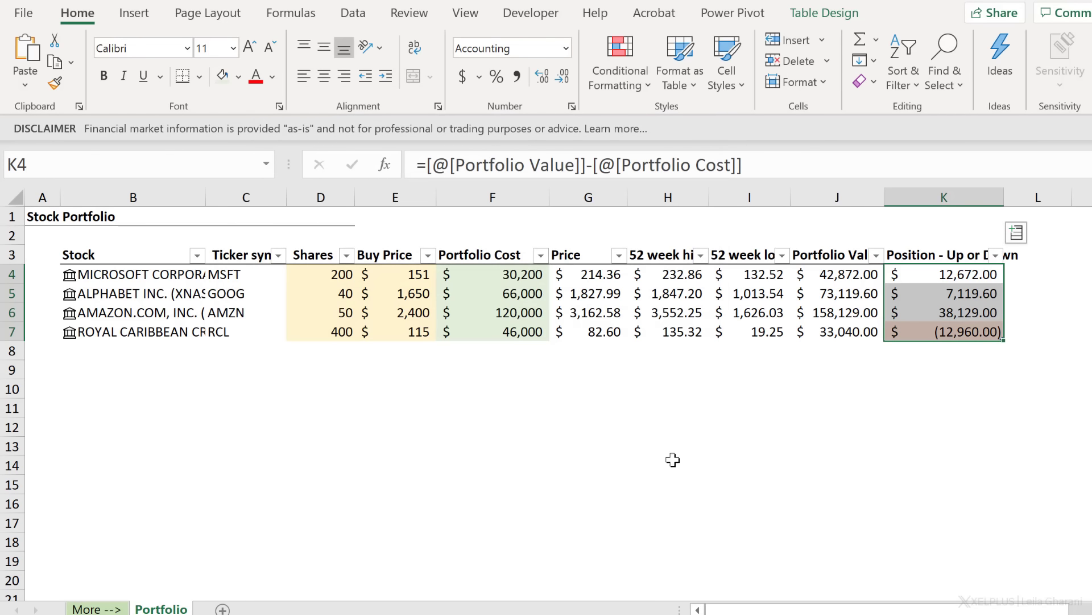
left_click(939, 334)
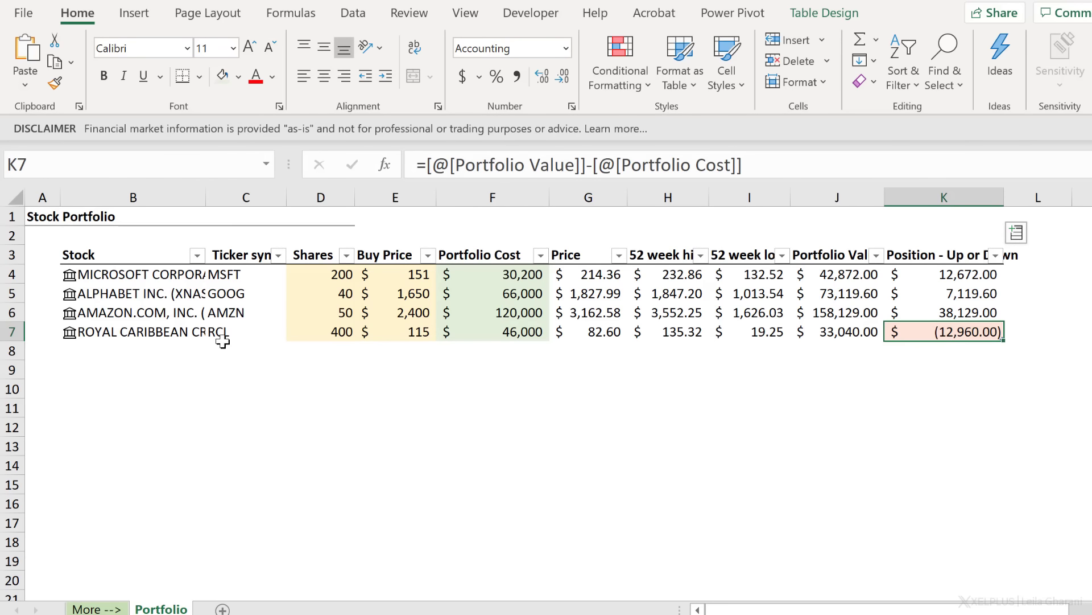
Wrap the text of the stock names in B4:B7.
left_click(171, 332)
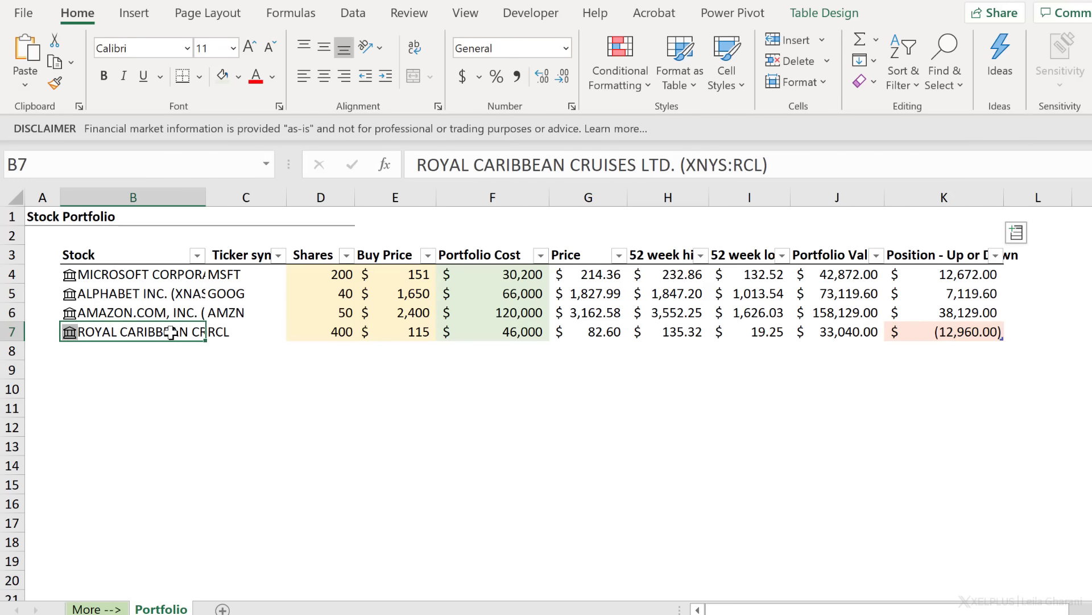
left_click(139, 247)
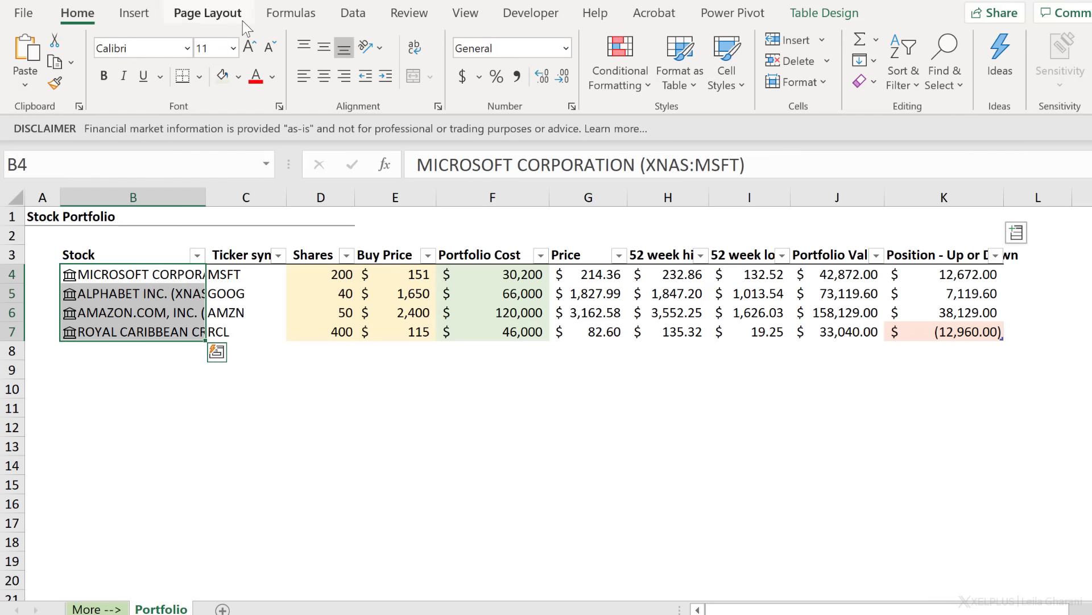
left_click(412, 45)
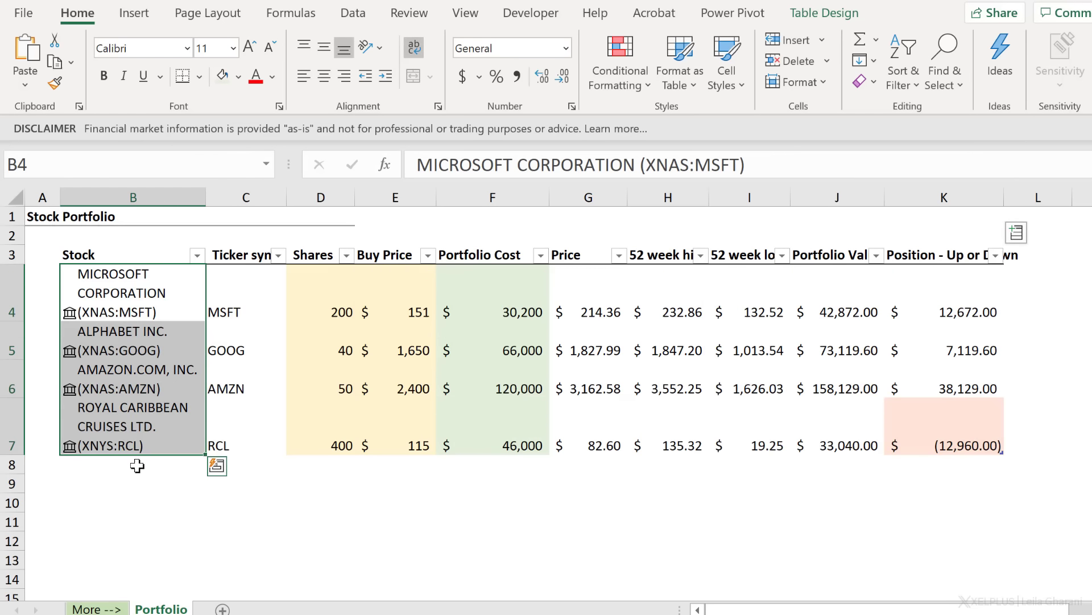
Turn on the table's Total Row and fill the Position total K8 light green.
left_click(137, 445)
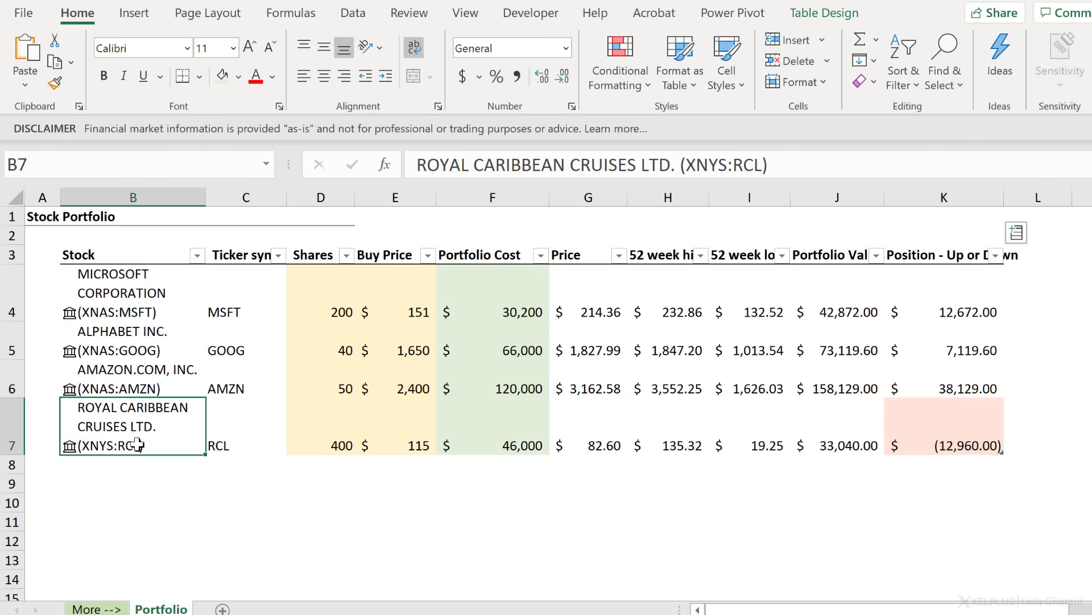
left_click(816, 17)
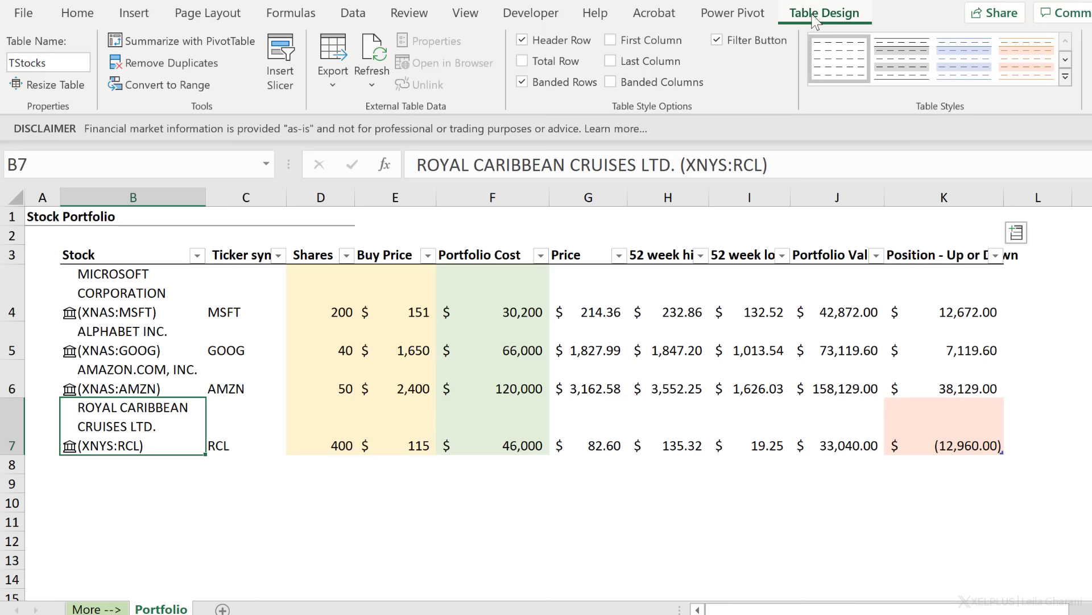
left_click(563, 61)
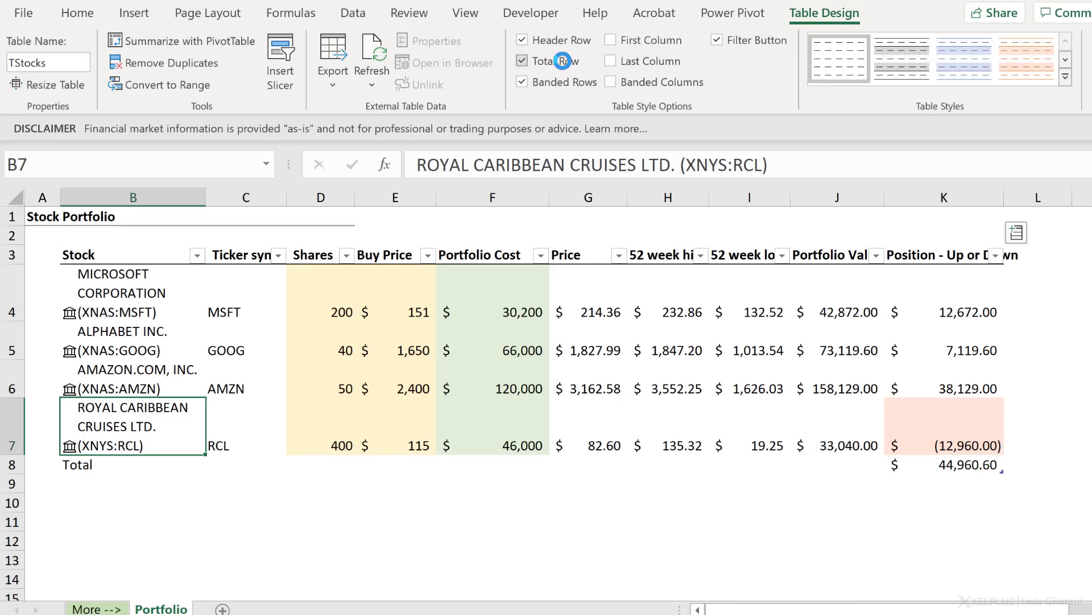
left_click(918, 464)
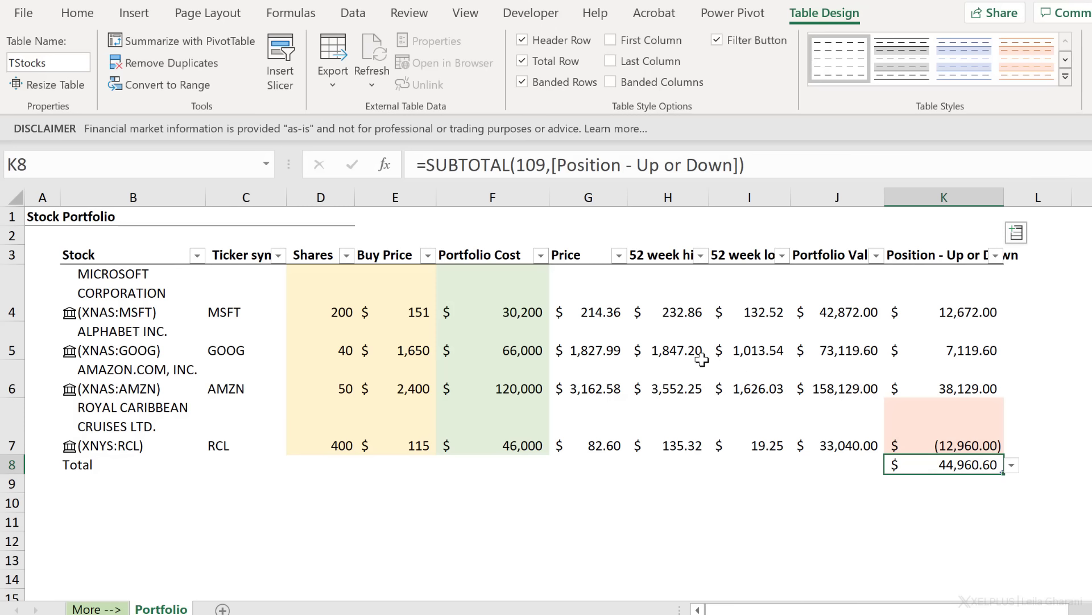
left_click(82, 16)
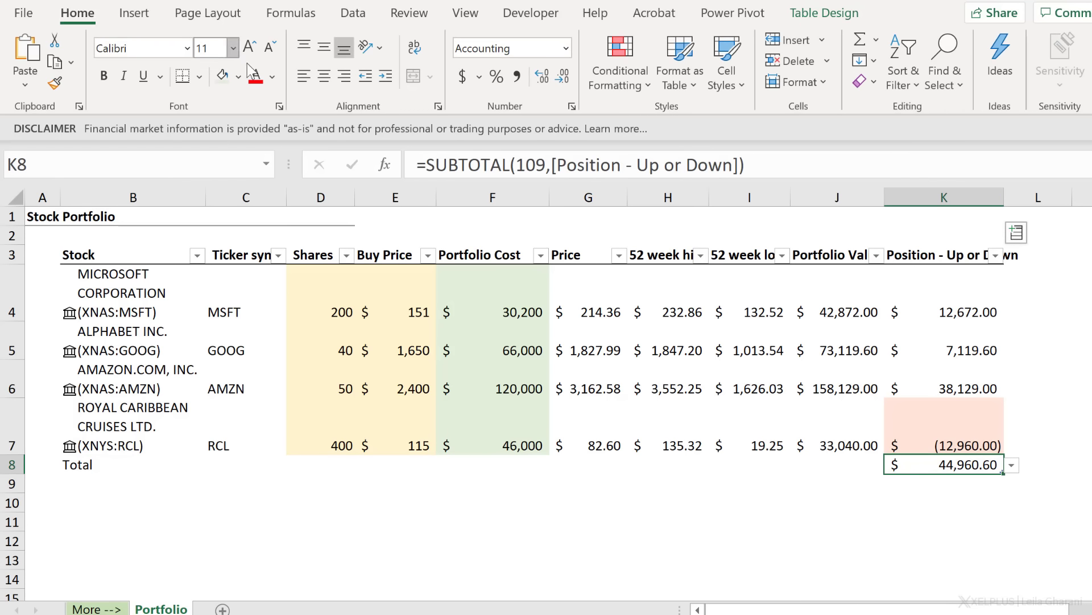
left_click(223, 76)
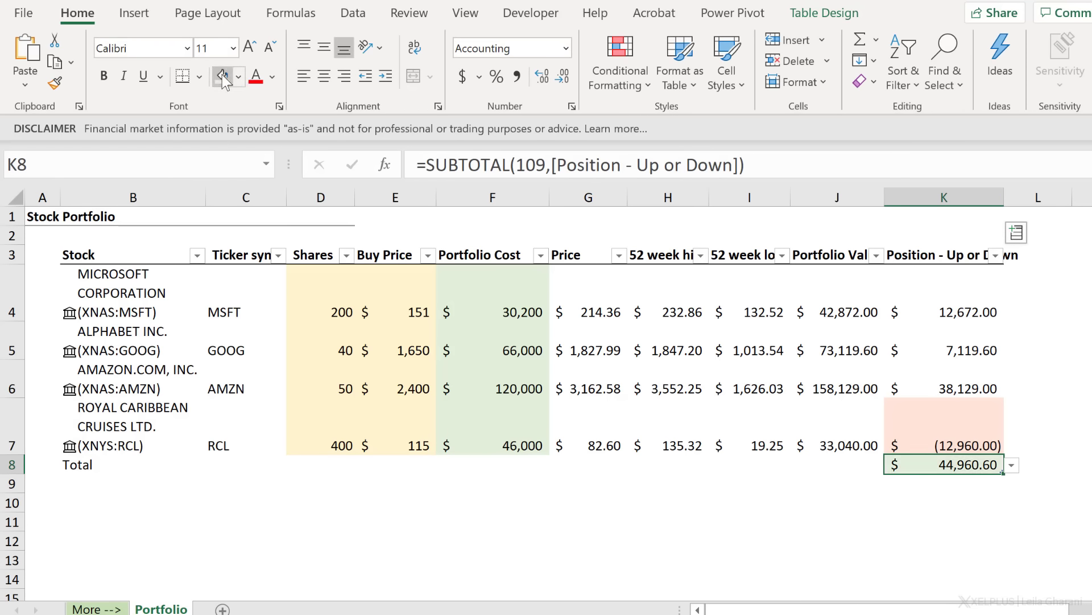
Set the Portfolio Value and Portfolio Cost totals to Sum.
left_click(814, 464)
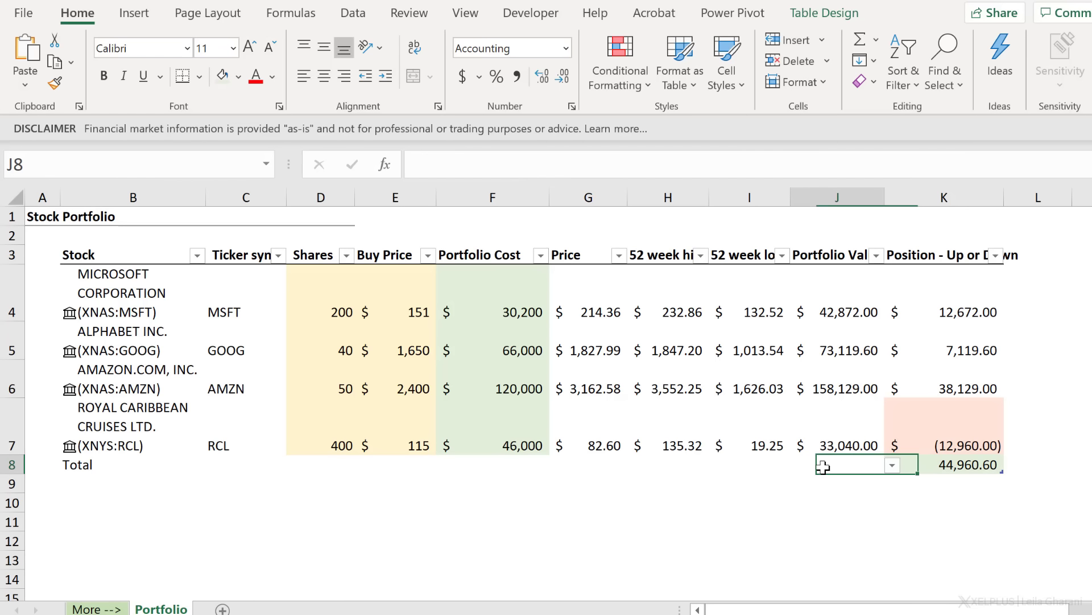
left_click(892, 467)
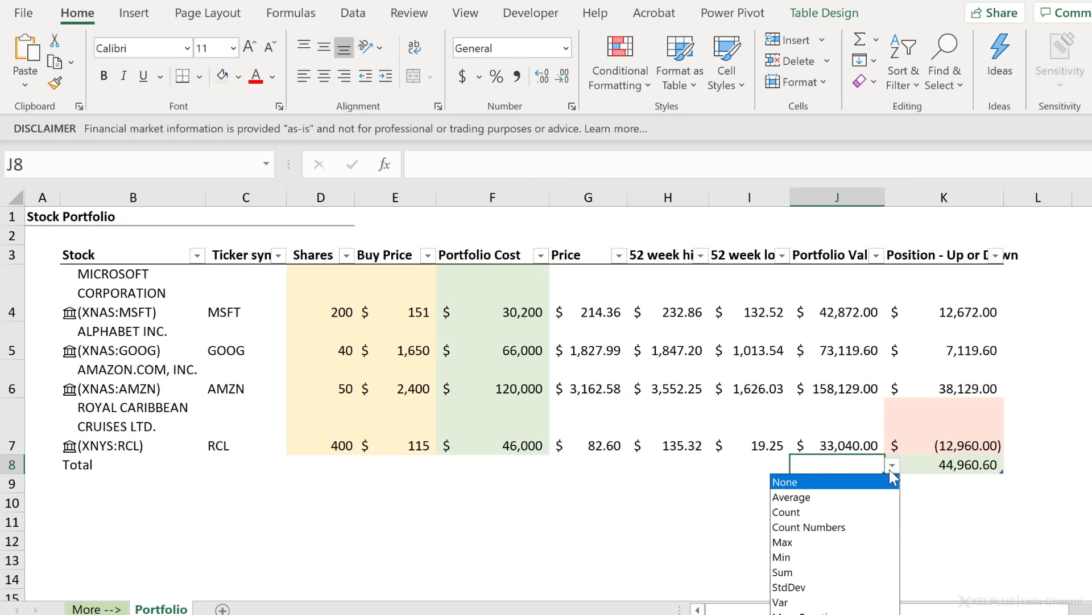
left_click(817, 574)
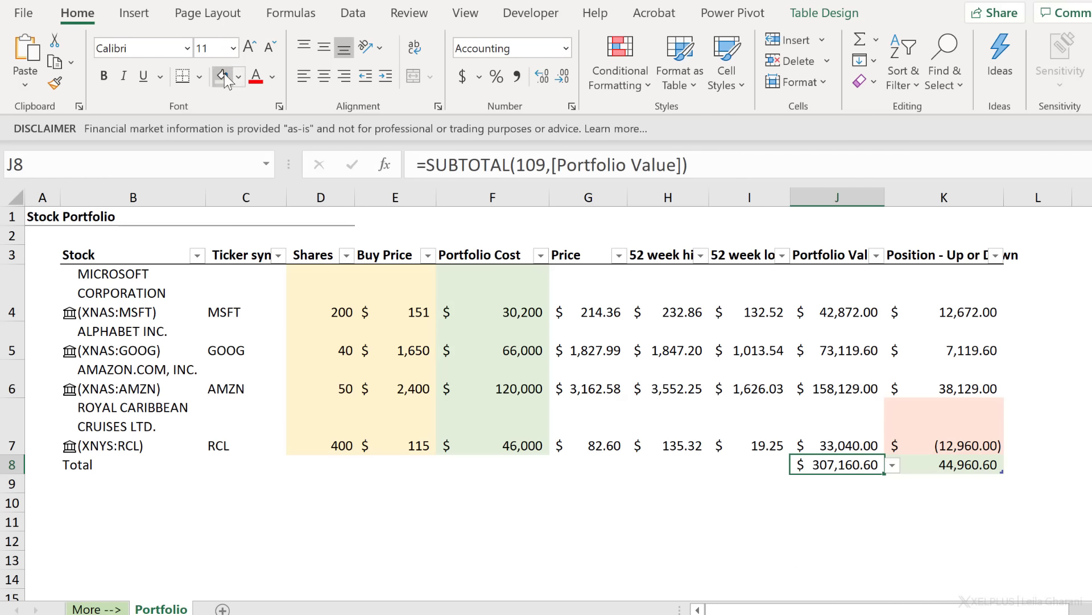
left_click(519, 464)
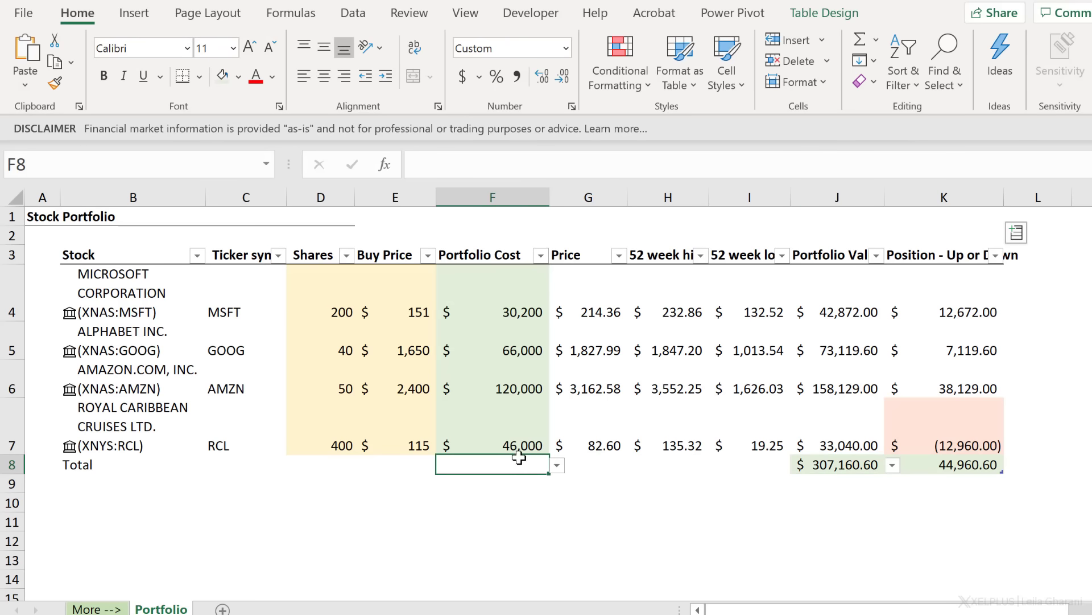
left_click(556, 464)
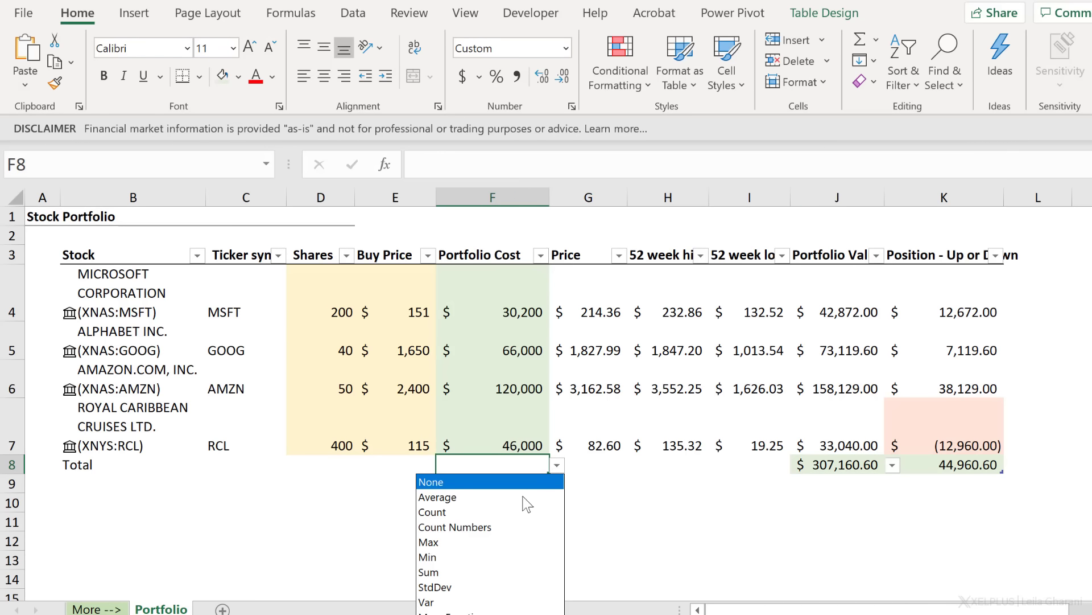
left_click(464, 555)
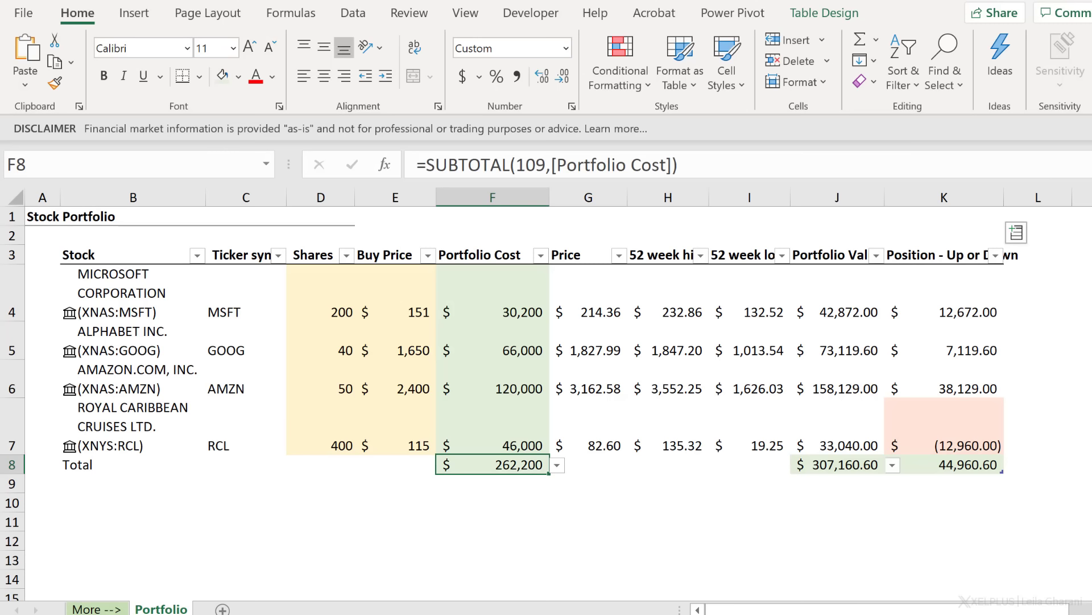
Insert a table row below Royal Caribbean and enter 'American airlines group' as a linked stock.
left_click(143, 468)
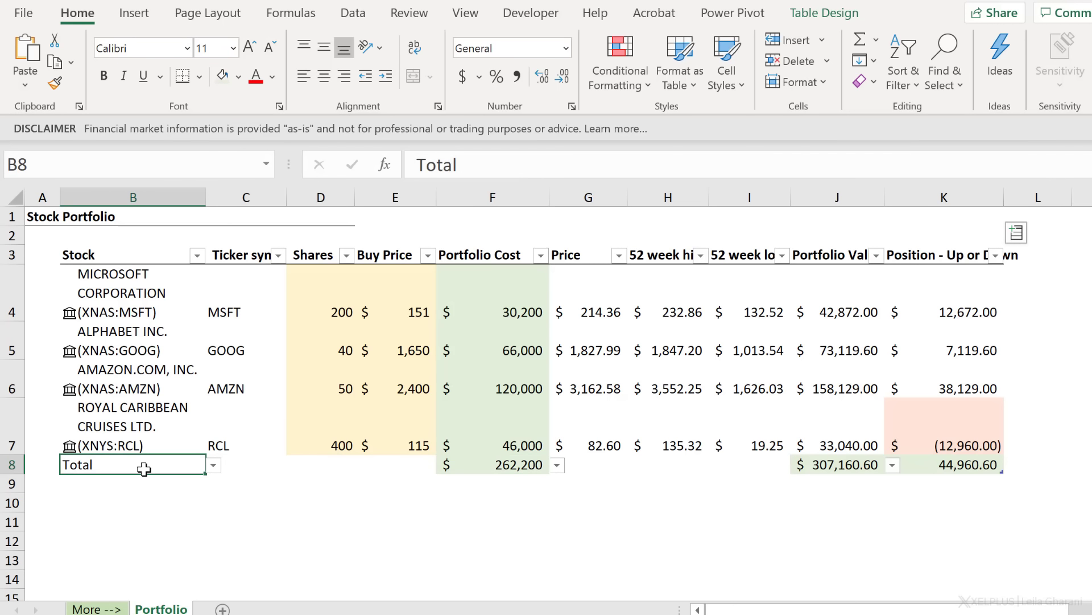
left_click(125, 425)
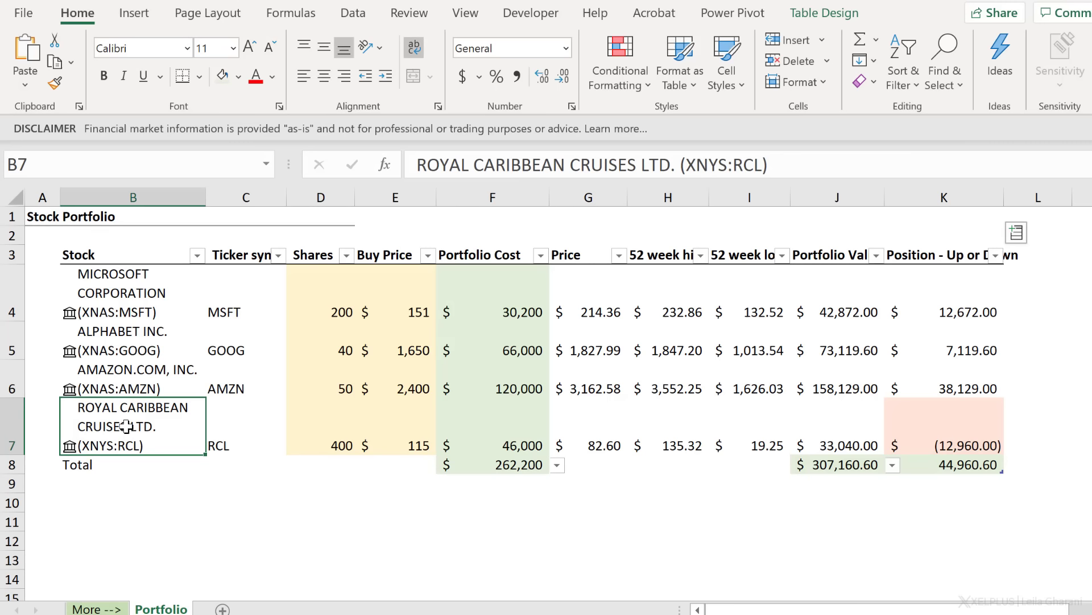
right_click(125, 426)
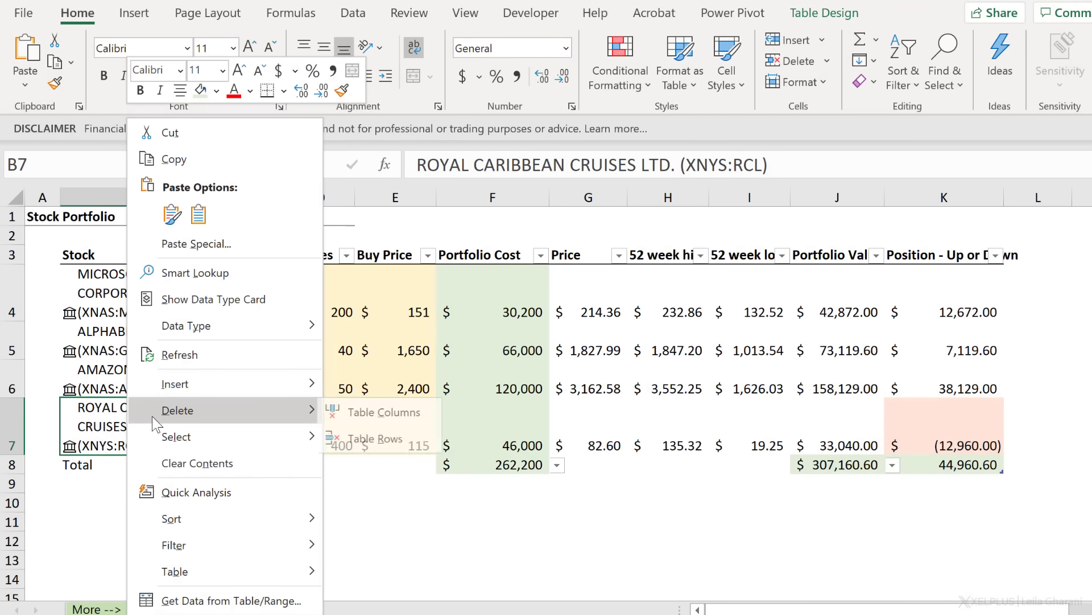
mouse_move(214, 378)
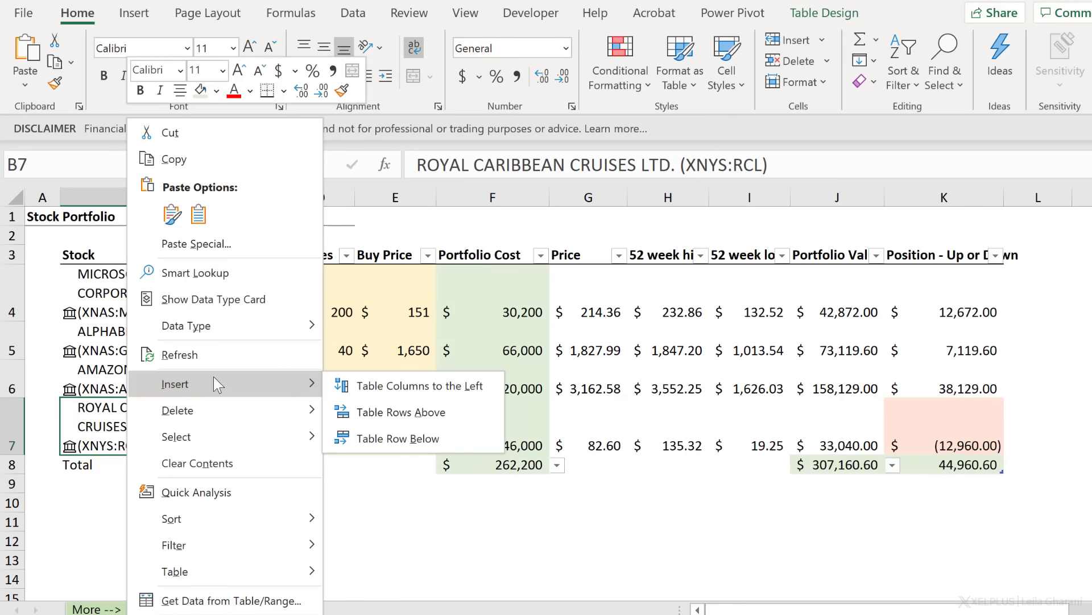
left_click(399, 438)
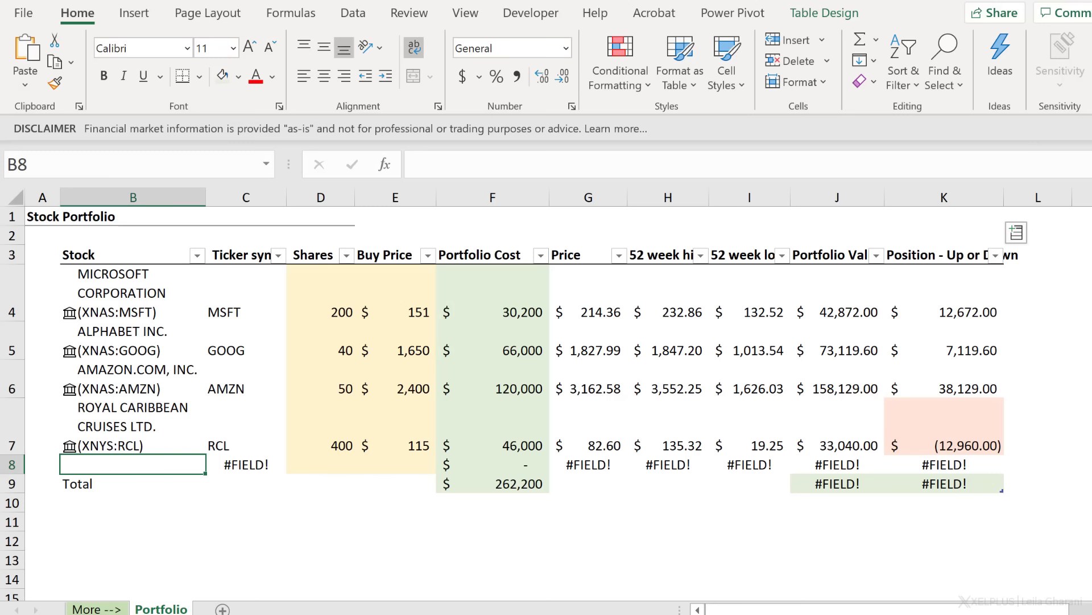
type("Am")
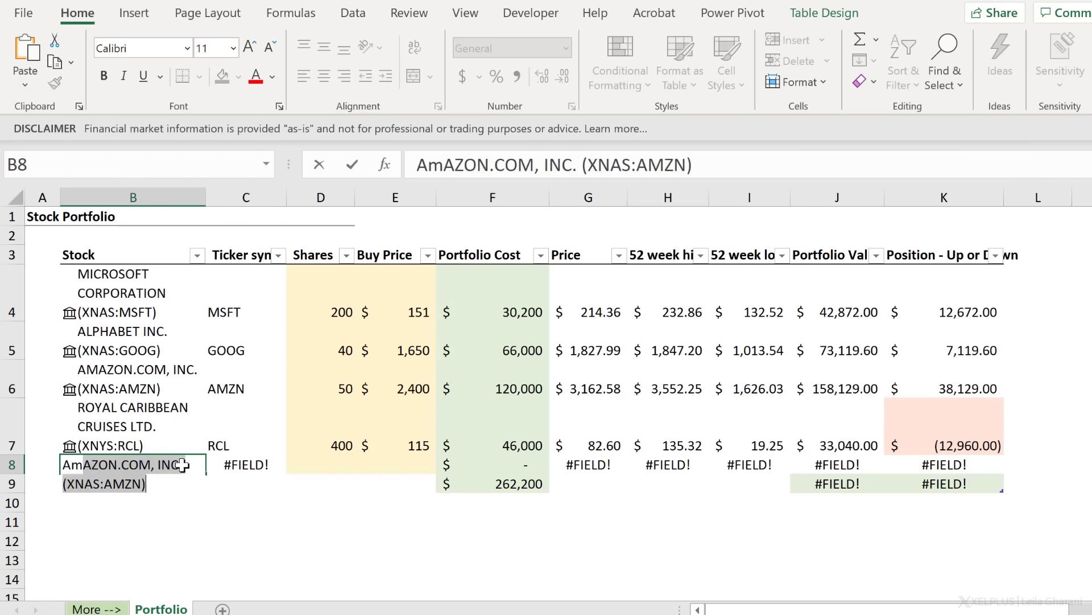
type("erican airl")
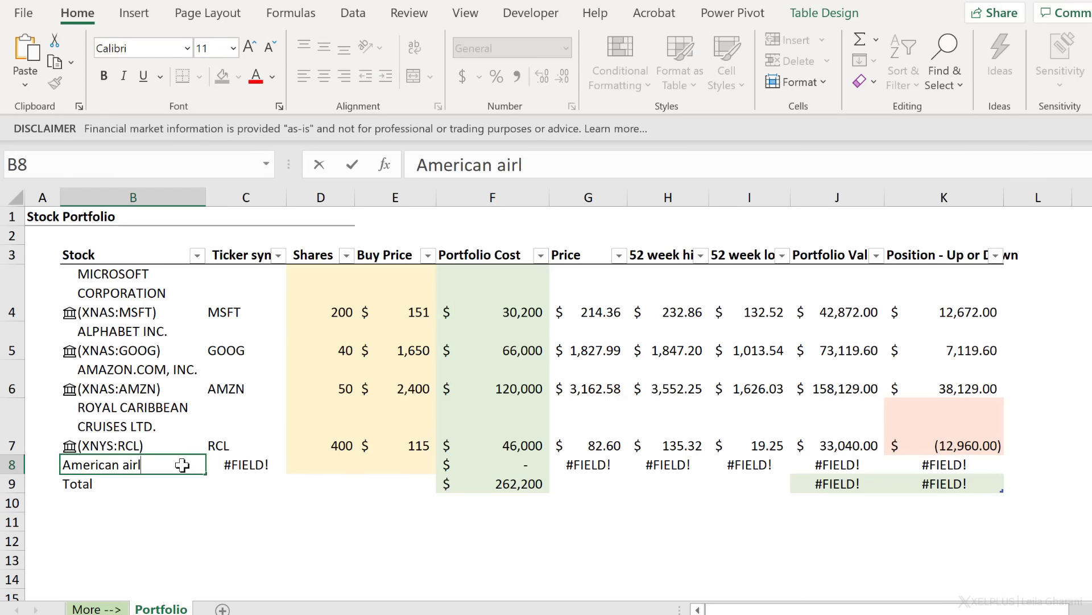
type("ines group")
key("Return")
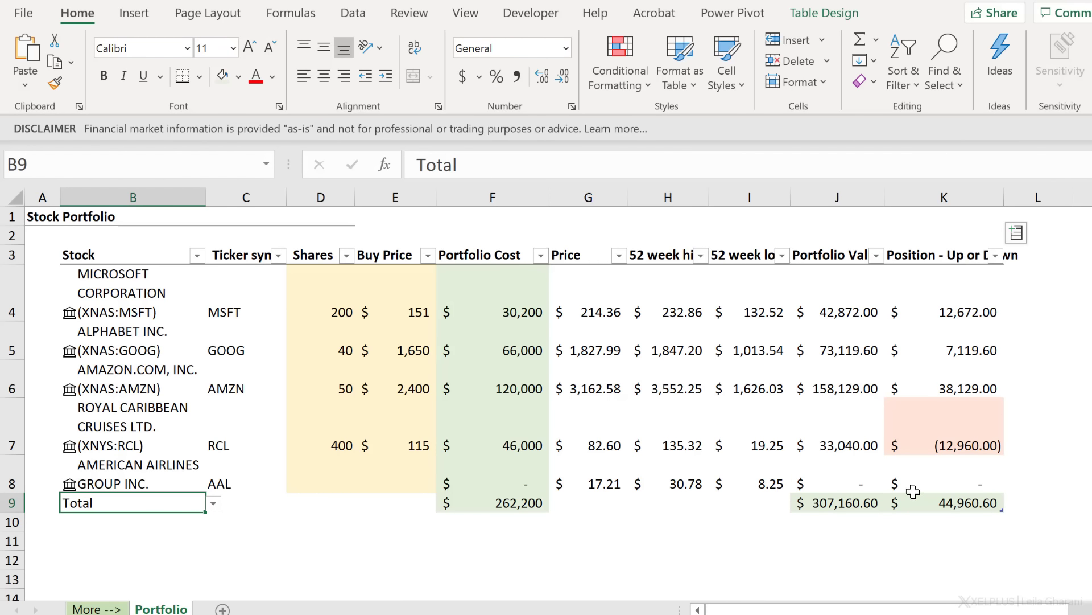
Enter 1200 shares and a buy price of 20 for American Airlines, then check its Position.
left_click(329, 482)
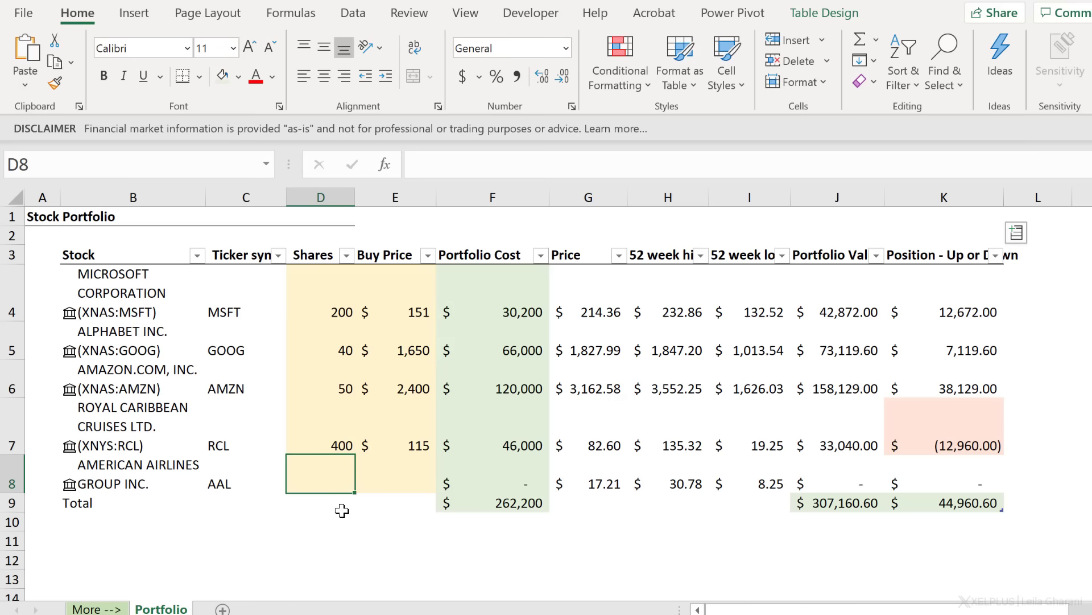
type("1200")
key("Tab")
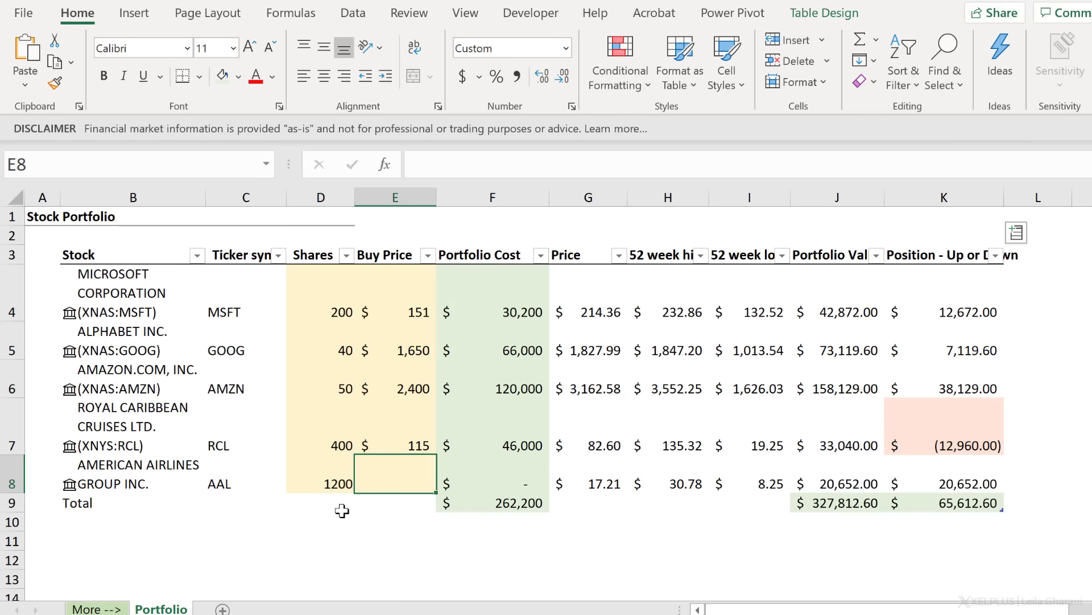
type("20")
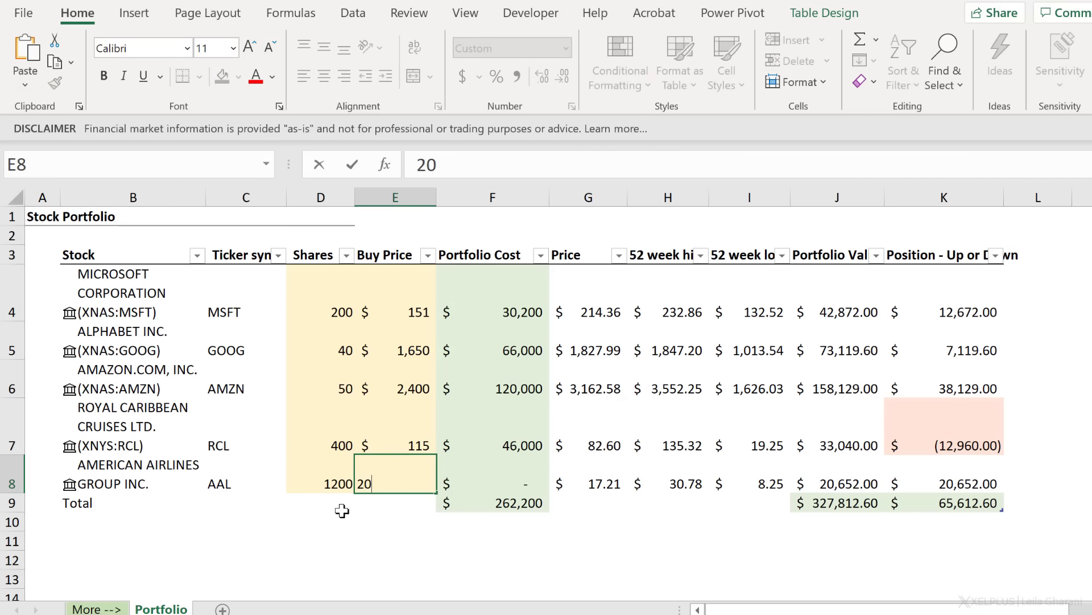
key("Tab")
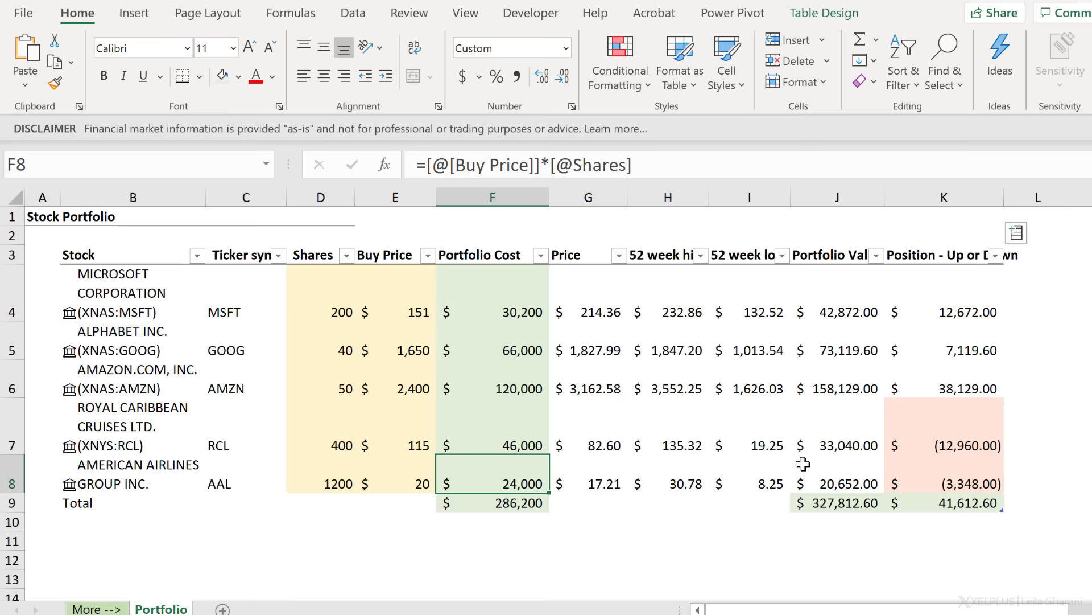
left_click(904, 465)
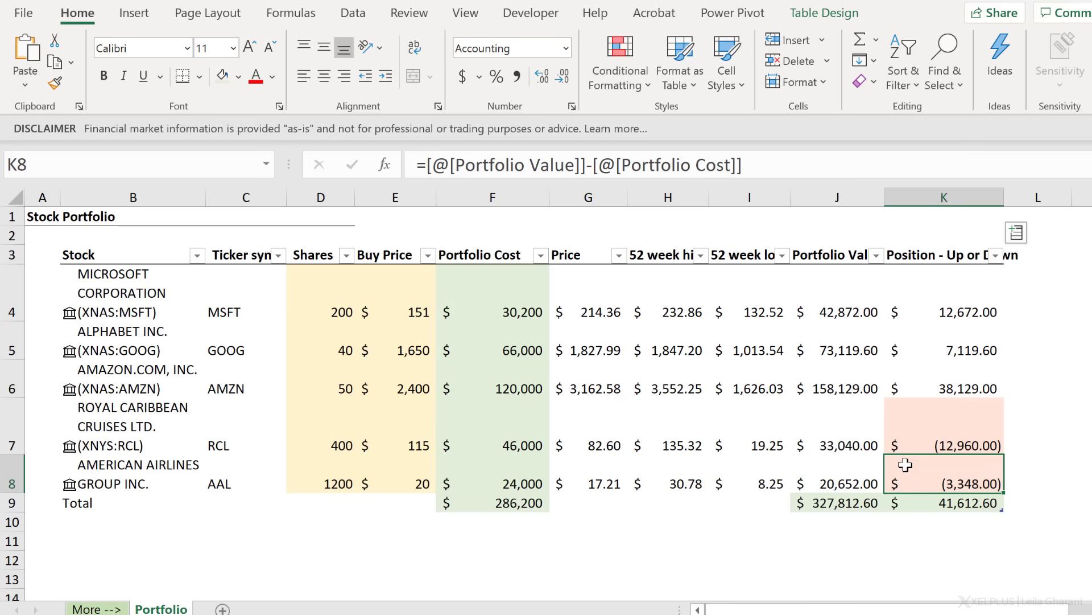
Refresh the linked Amazon stock record in B6 from its shortcut menu.
left_click(131, 372)
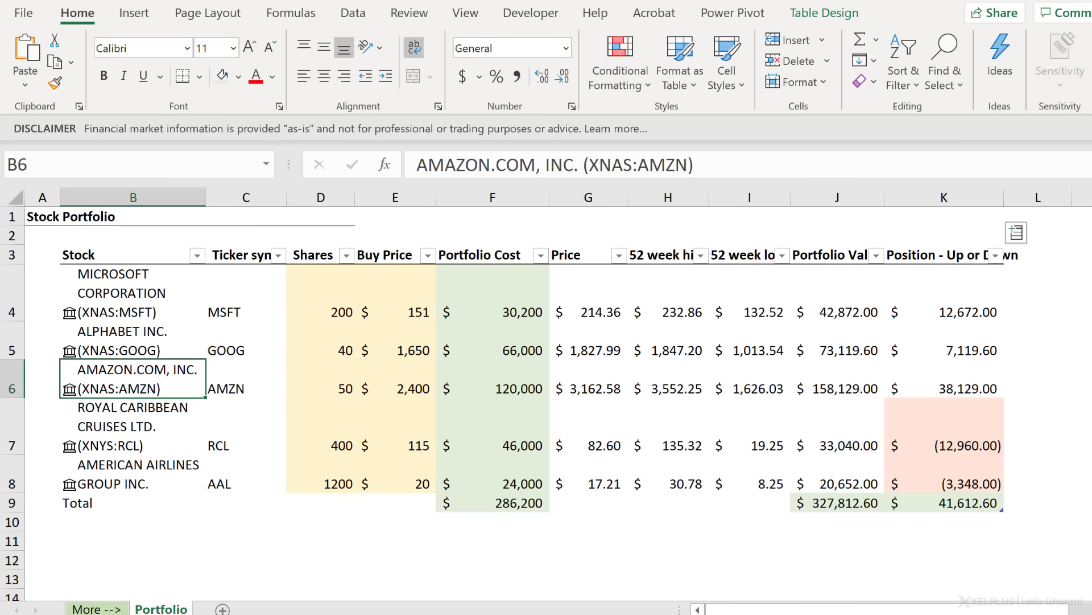
right_click(132, 373)
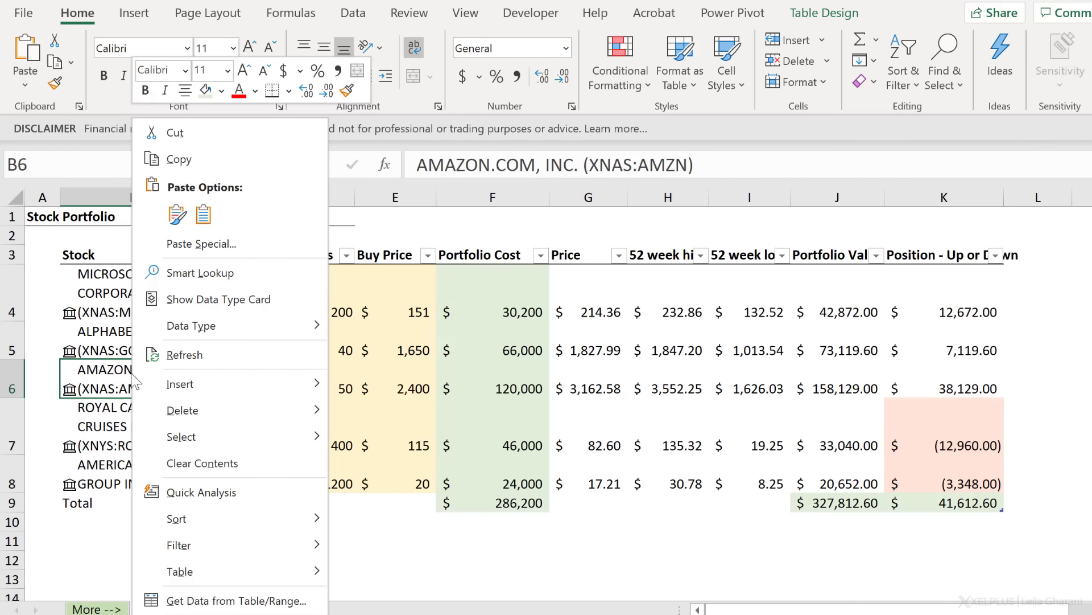
left_click(182, 357)
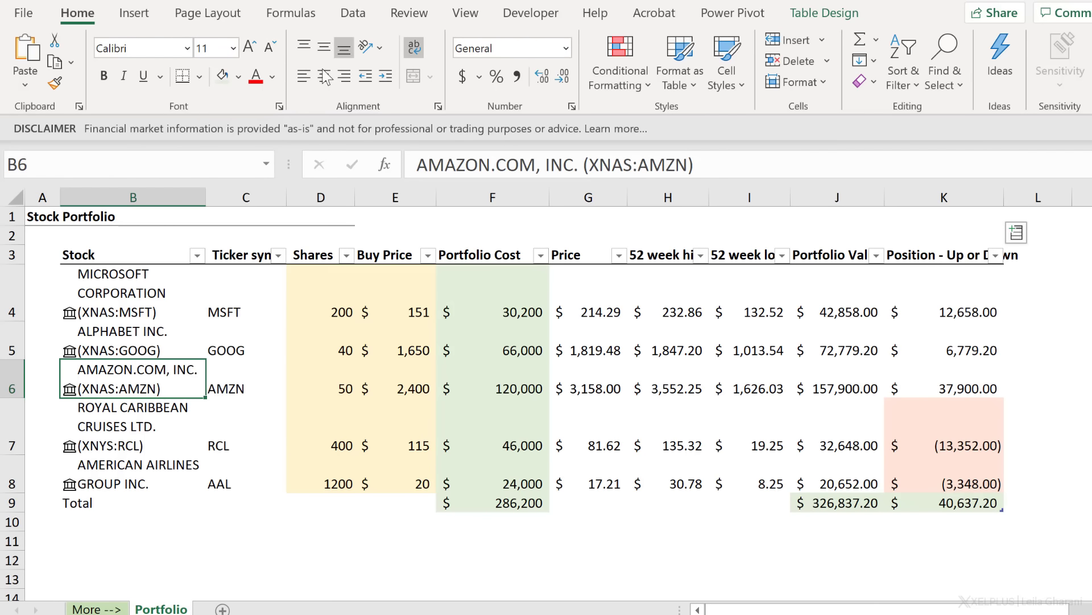
Refresh all data connections, bringing Portfolio Value to $326,837.20, then copy B6 and select B12.
left_click(344, 17)
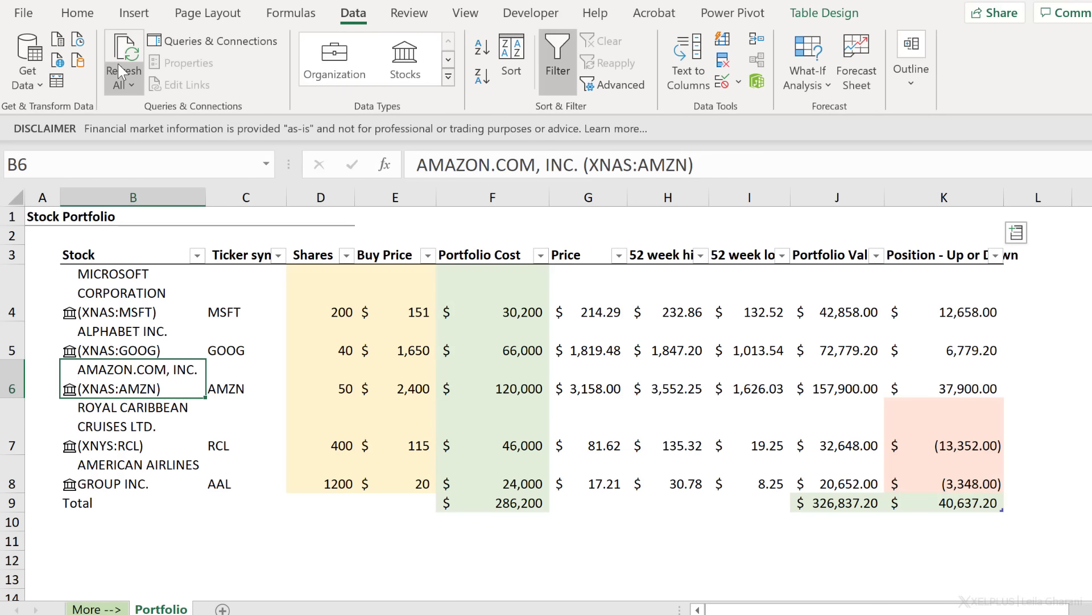
left_click(127, 85)
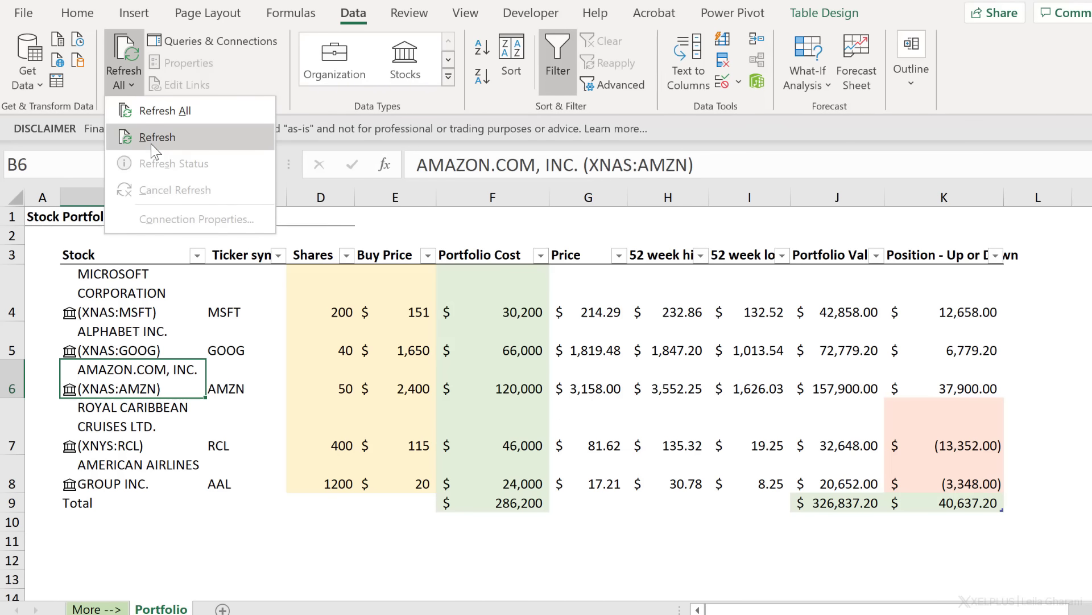
left_click(148, 375)
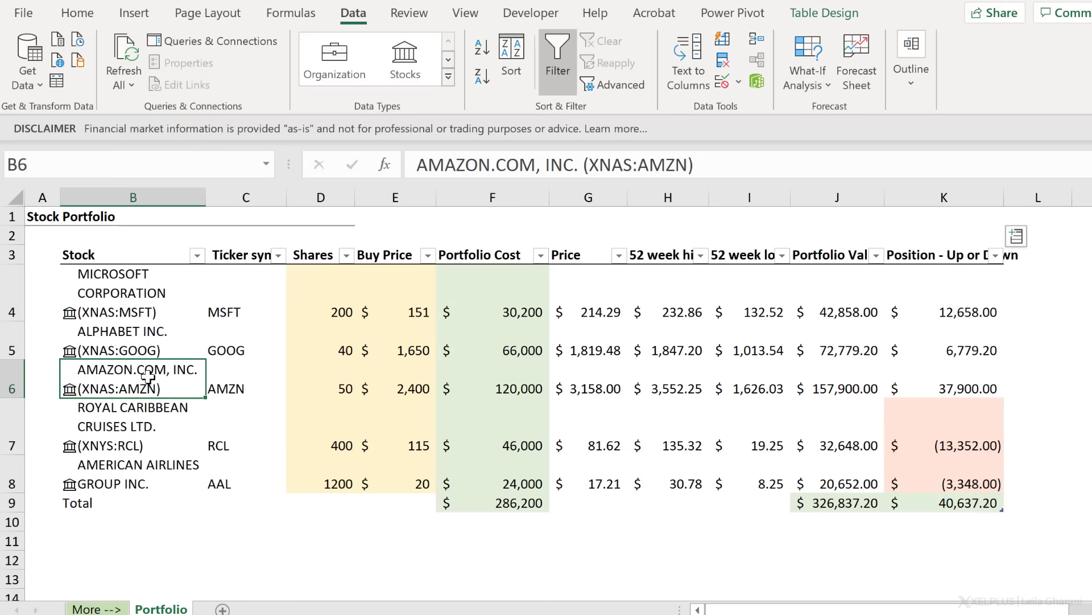
key("ctrl+c")
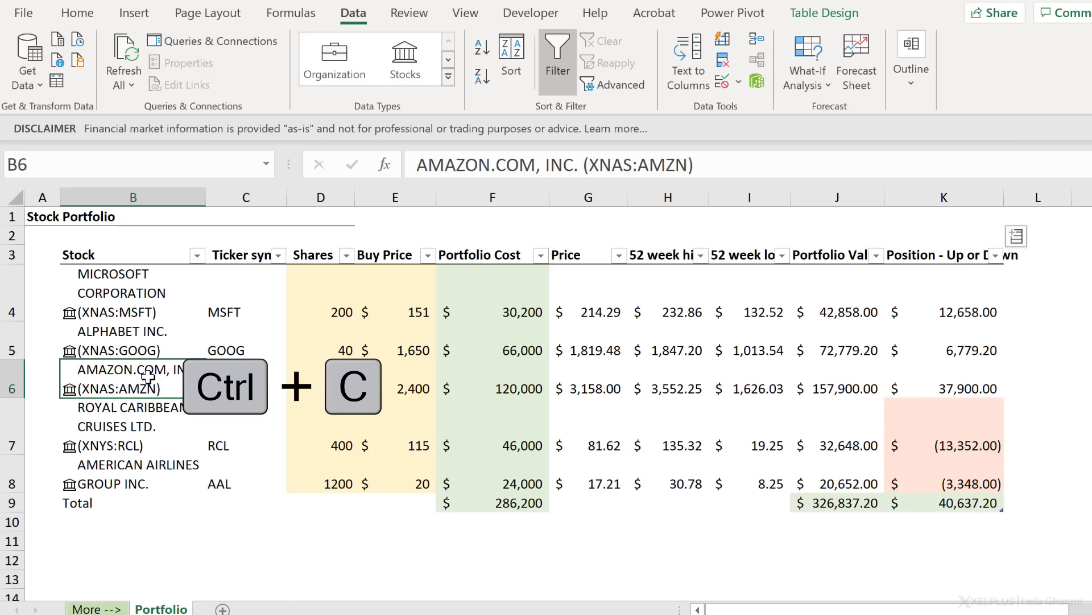
left_click(116, 562)
Paste the AMAZON.COM, INC. stock into B12 and convert its data type to text.
scroll(116, 552, "down", 3)
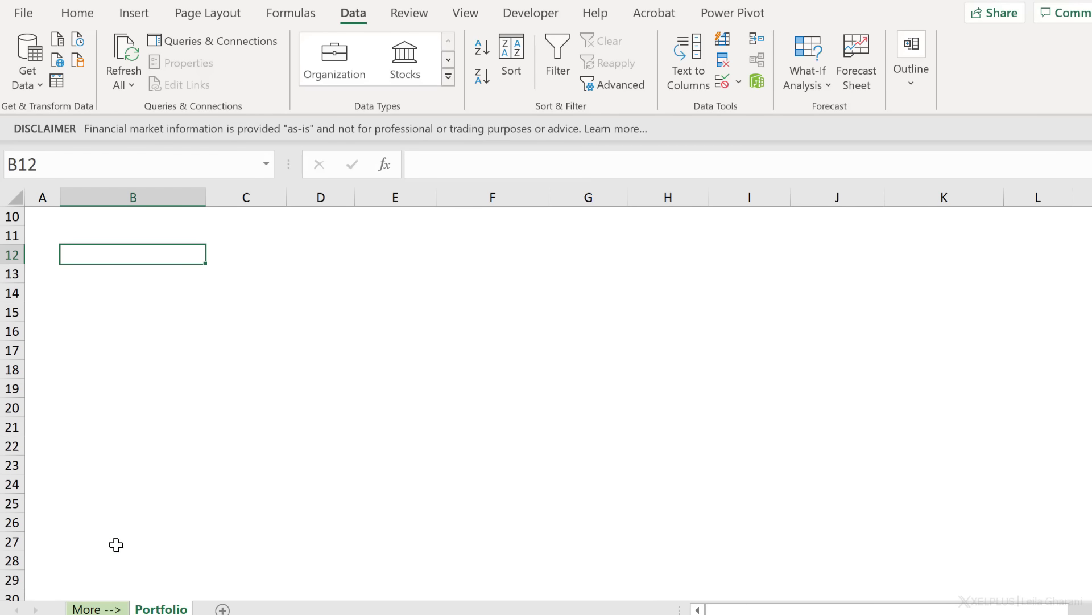
key("ctrl+v")
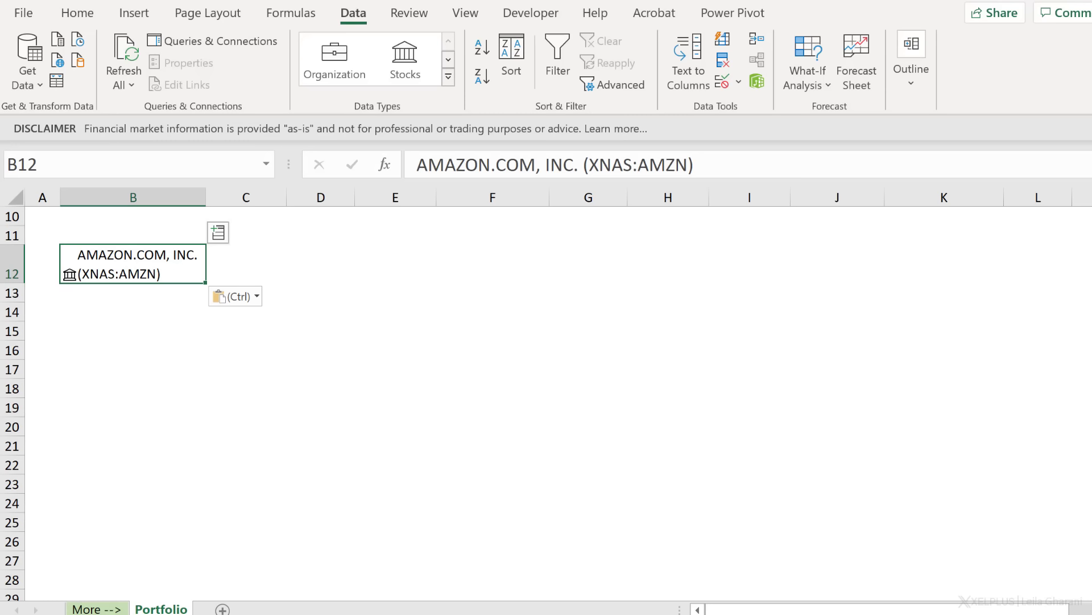
right_click(187, 254)
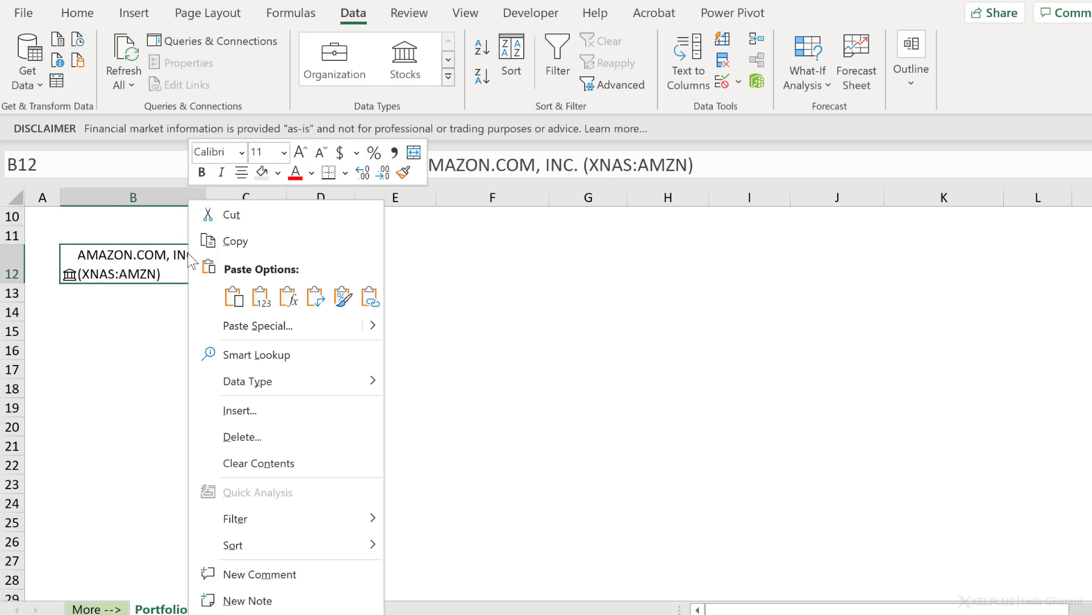
mouse_move(306, 381)
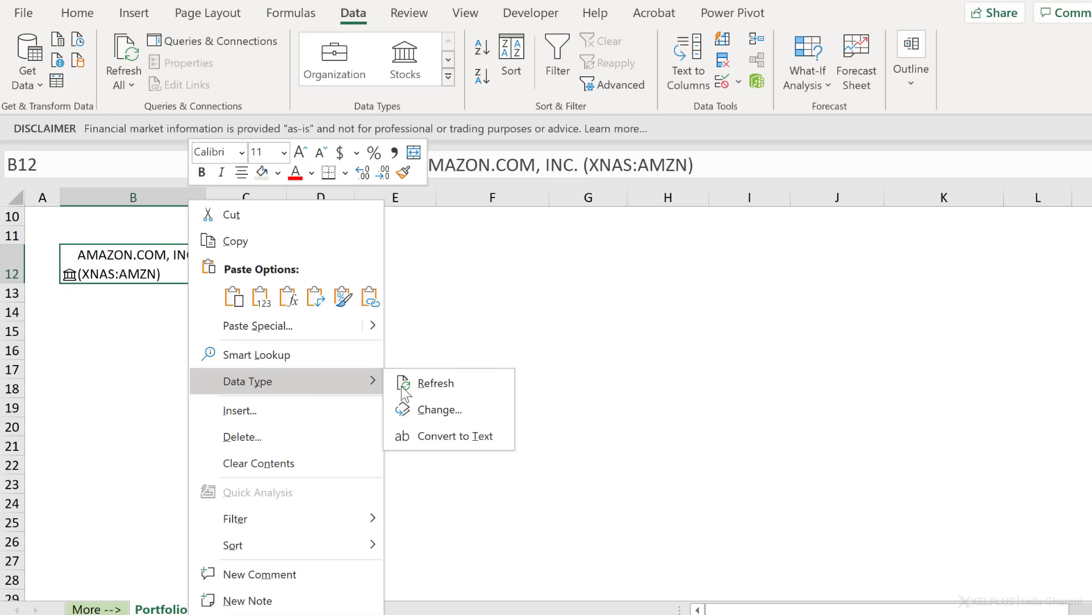
left_click(444, 435)
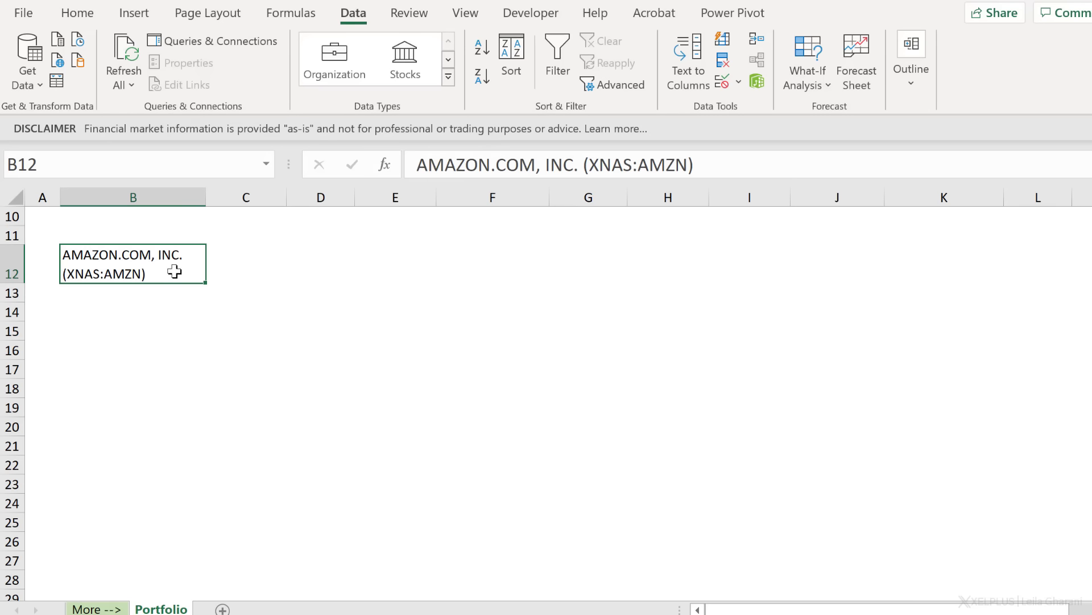
left_click(24, 13)
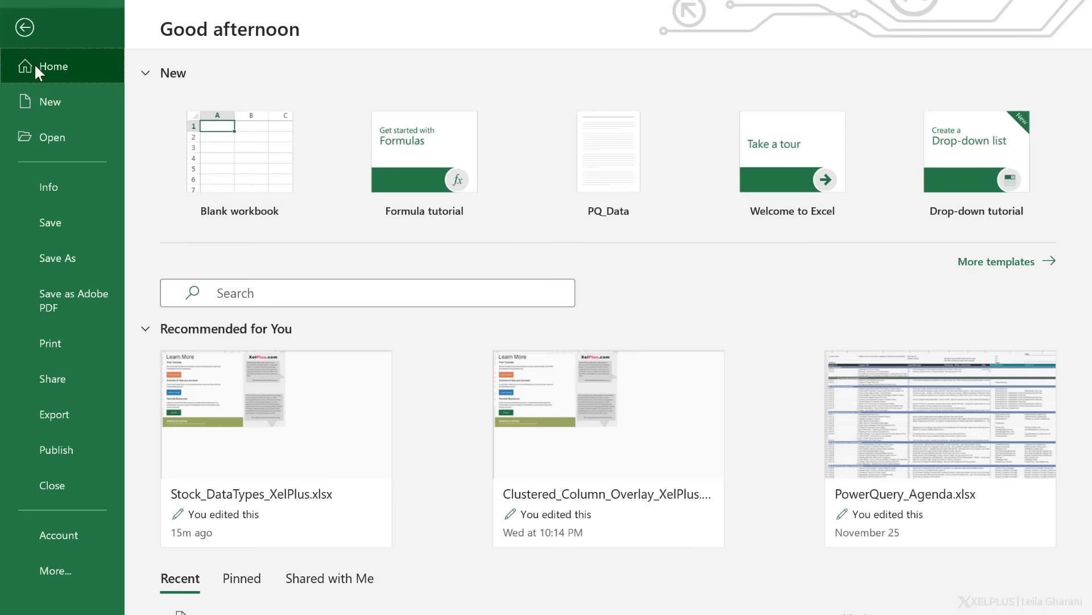
In Excel Options' Language page, set German (Austria) as the preferred authoring language.
left_click(60, 578)
left_click(166, 605)
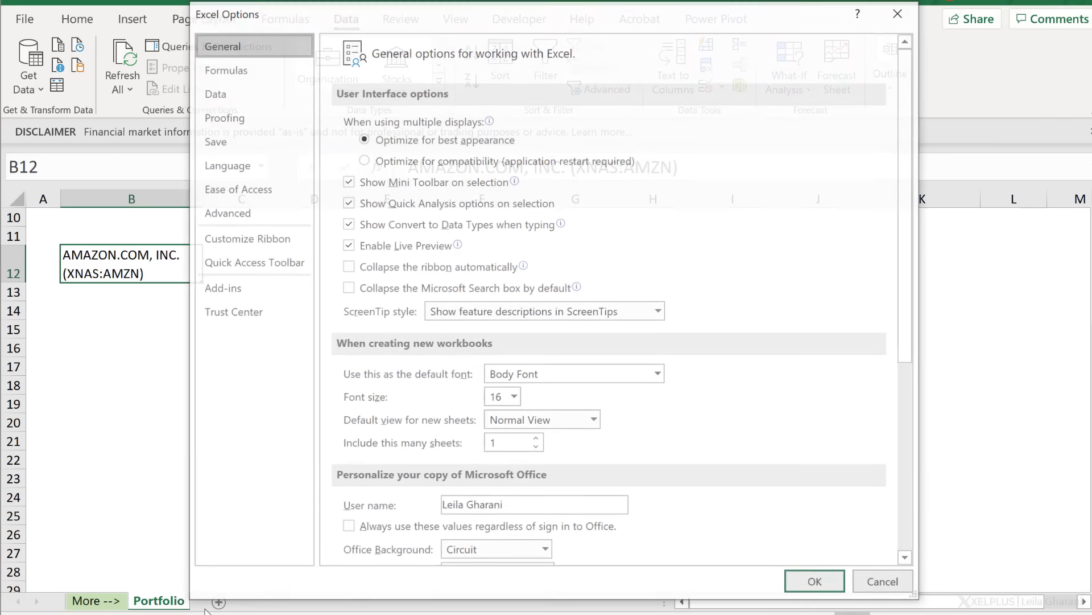
left_click(247, 170)
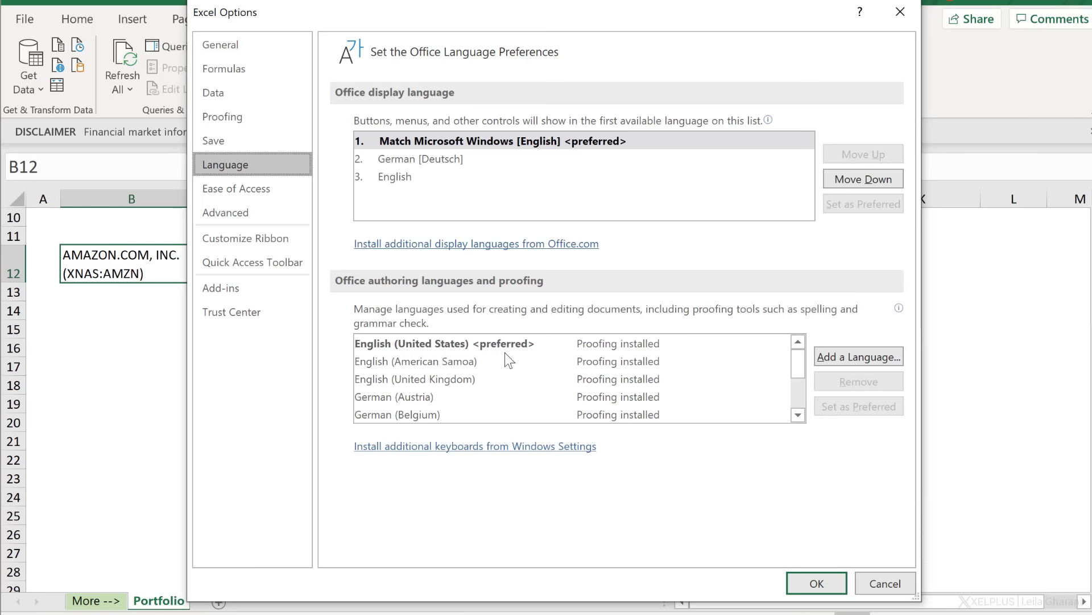
left_click(446, 397)
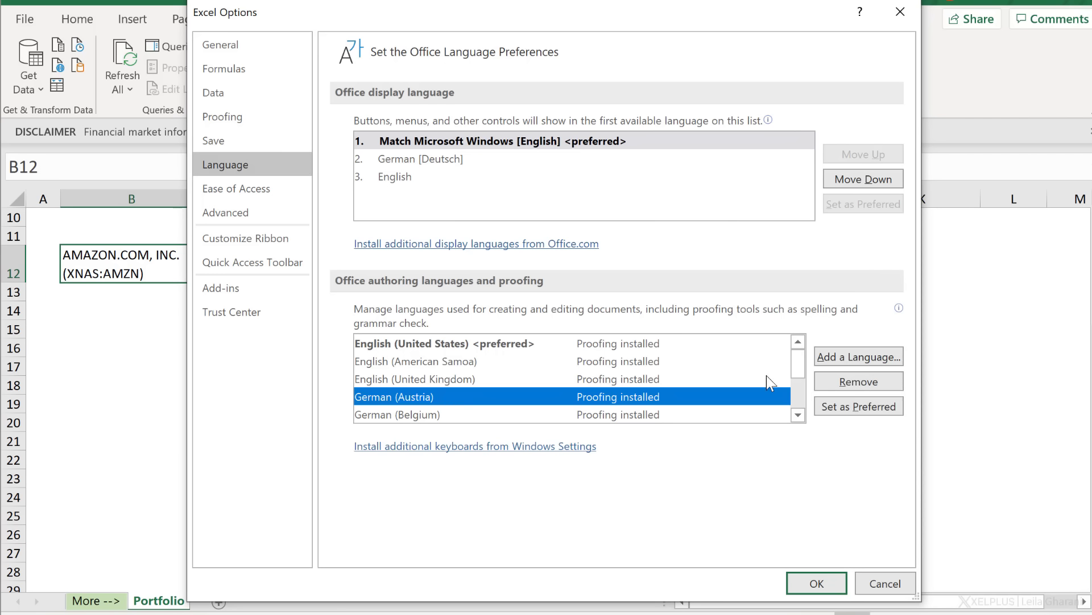
left_click(838, 410)
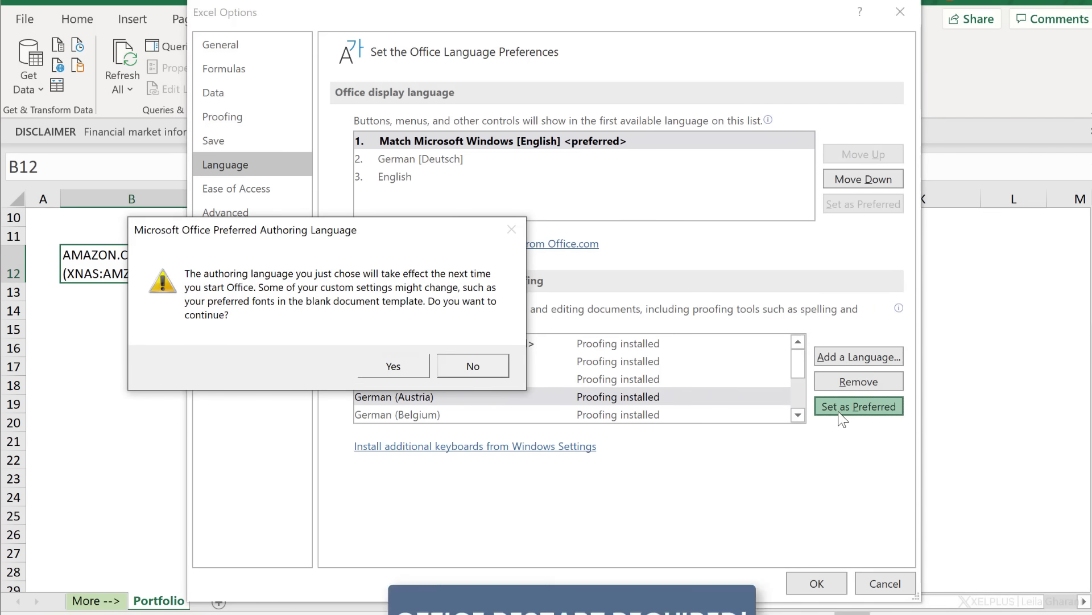